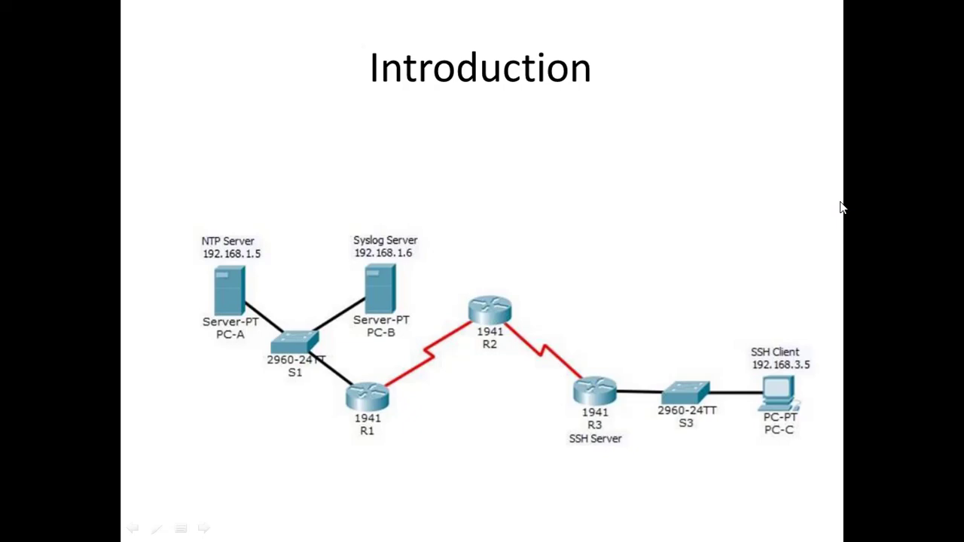
Switch to Cisco Packet Tracer and place three 1941 routers in a triangle on the workspace.
left_click(841, 208)
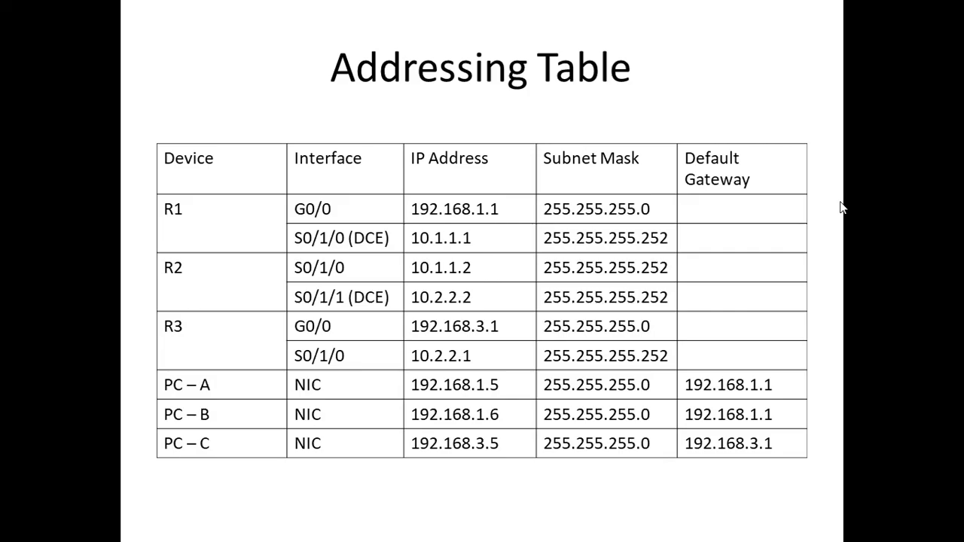
key("alt+Tab")
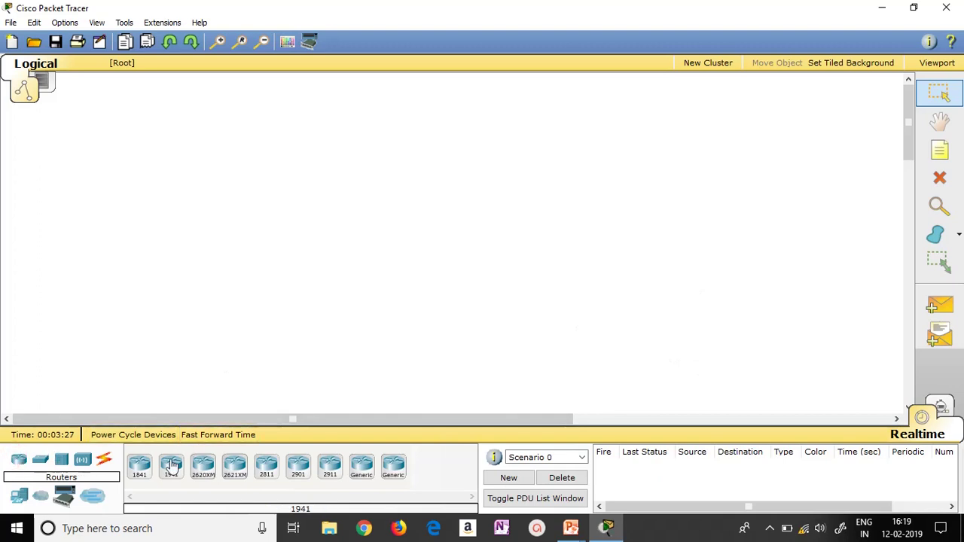
left_click_drag(179, 452, 300, 265)
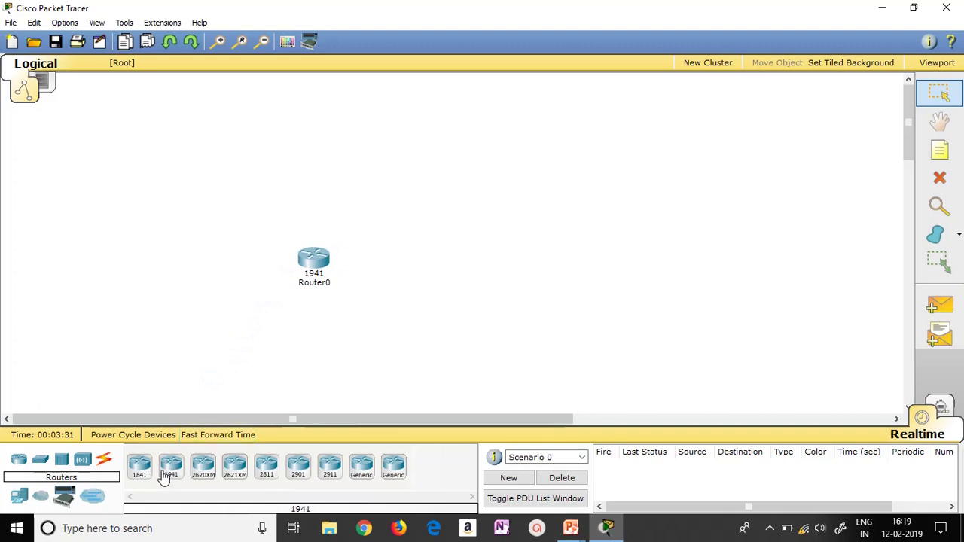
left_click_drag(171, 466, 391, 198)
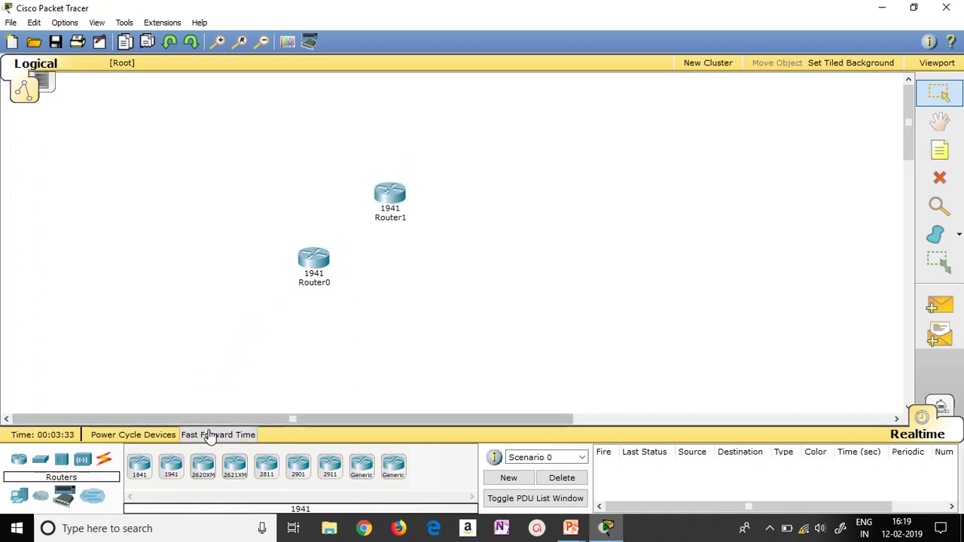
left_click_drag(171, 465, 450, 261)
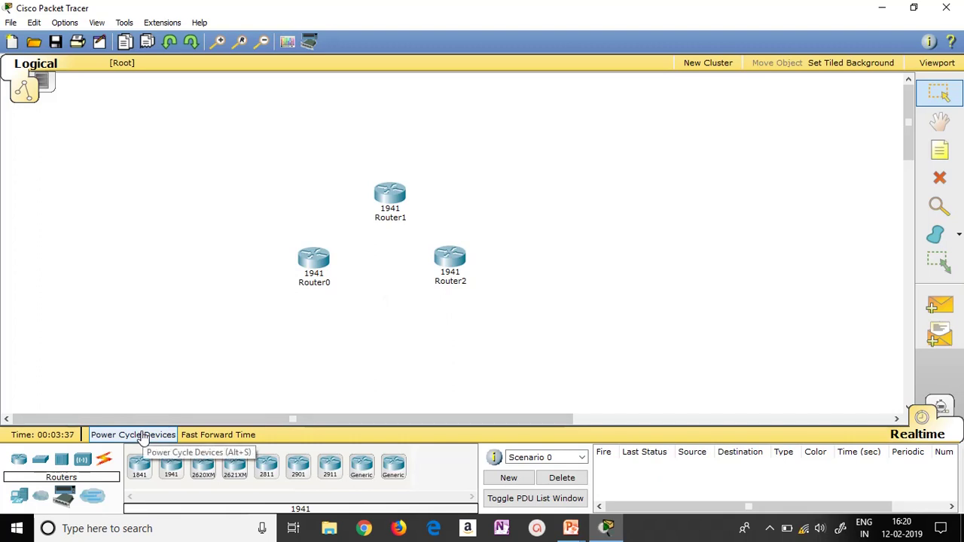
Place two 2950-24 switches, one on each outer side of the lower routers.
left_click(41, 458)
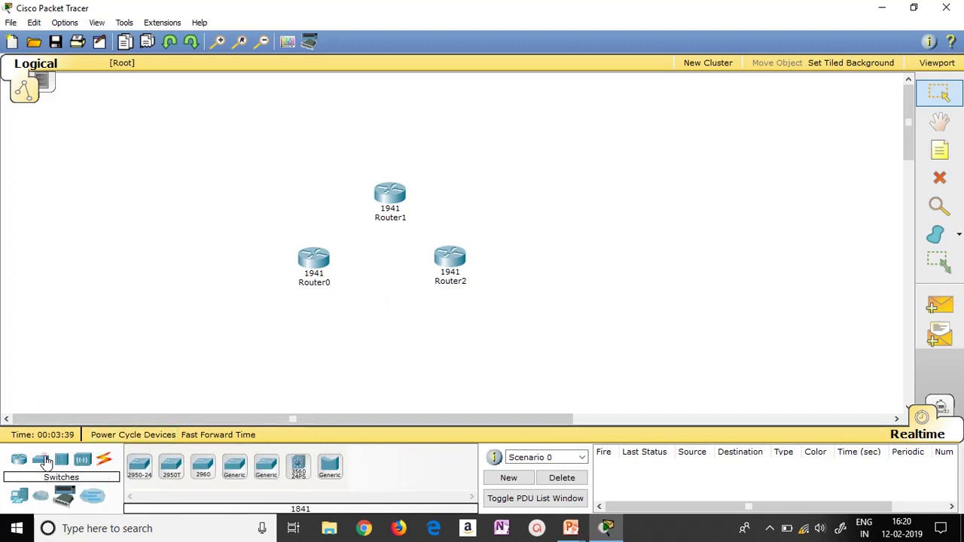
left_click_drag(140, 465, 194, 268)
left_click_drag(137, 467, 563, 269)
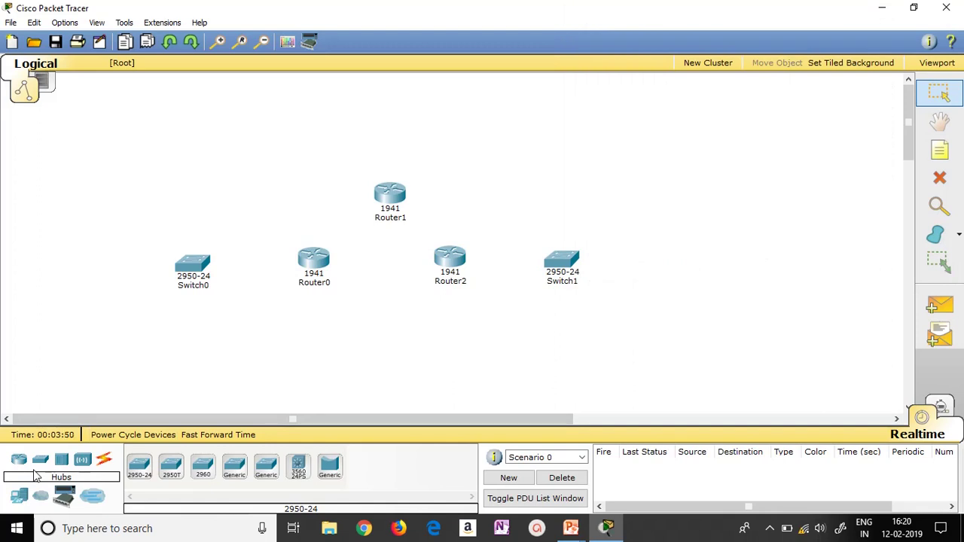
Place two Server-PT servers above Switch0 and one PC-PT beyond Switch1.
left_click(19, 498)
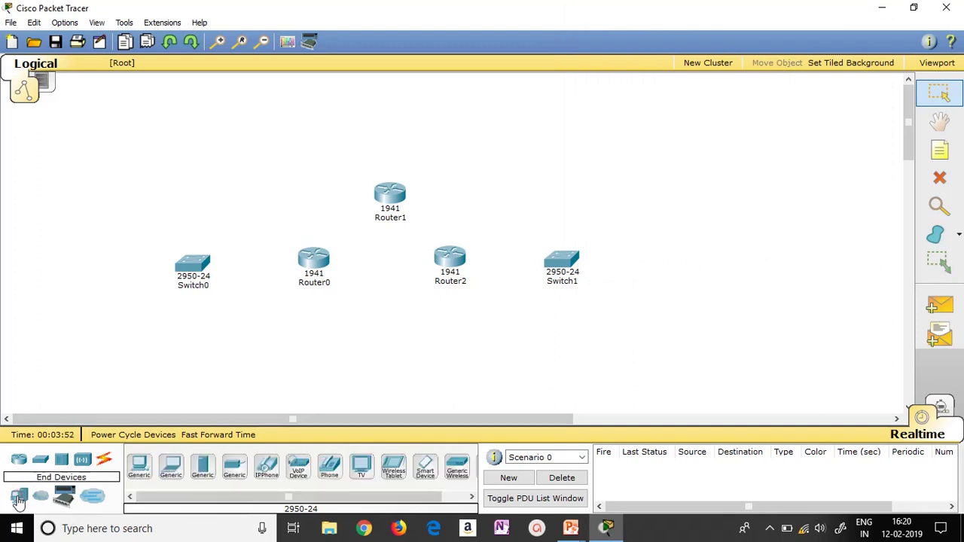
left_click(203, 468)
left_click(95, 208)
left_click(205, 473)
left_click(205, 181)
mouse_move(208, 187)
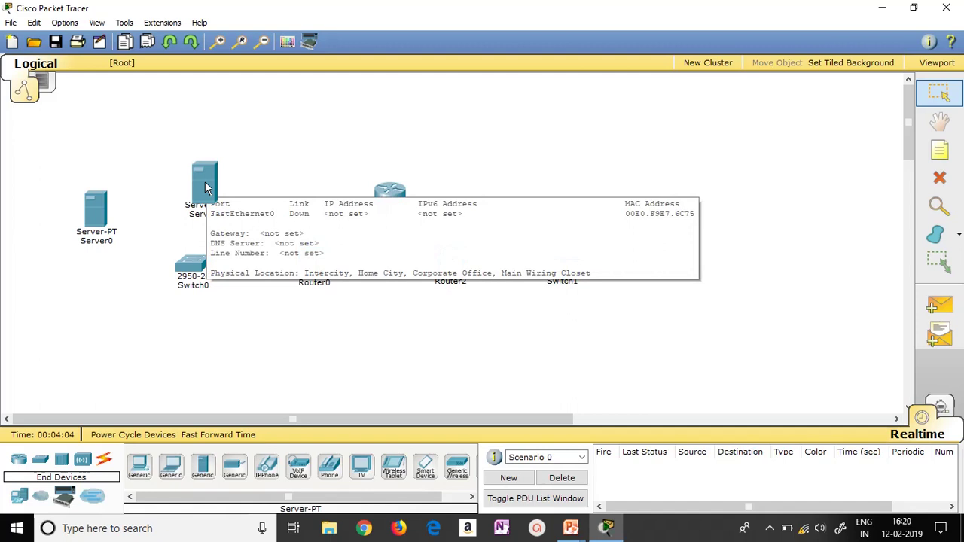
left_click(140, 469)
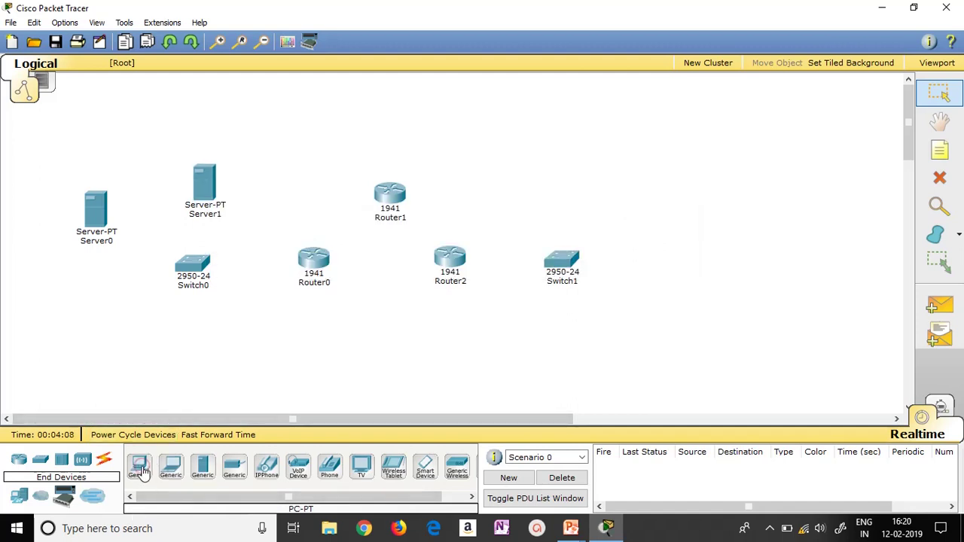
left_click(686, 258)
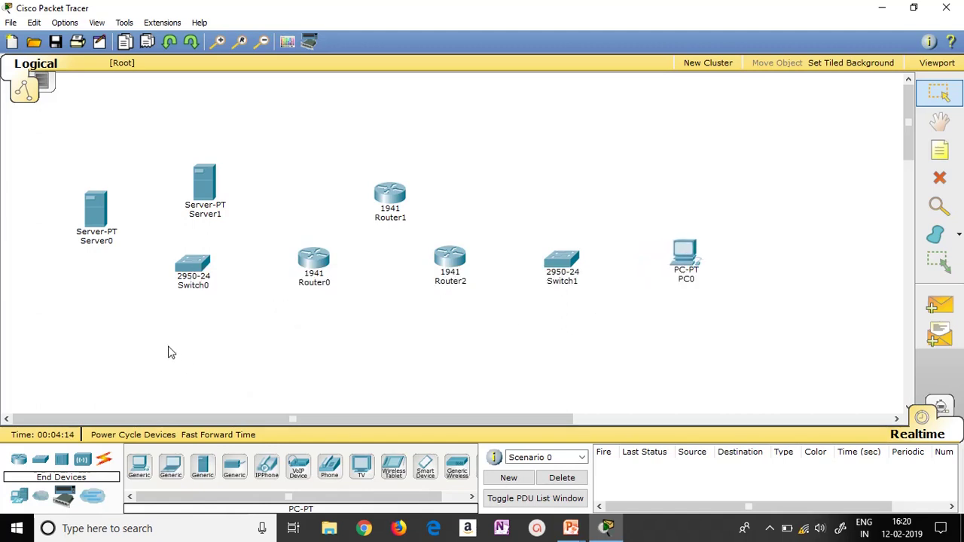
Rename Server0 as PC A.
left_click(97, 242)
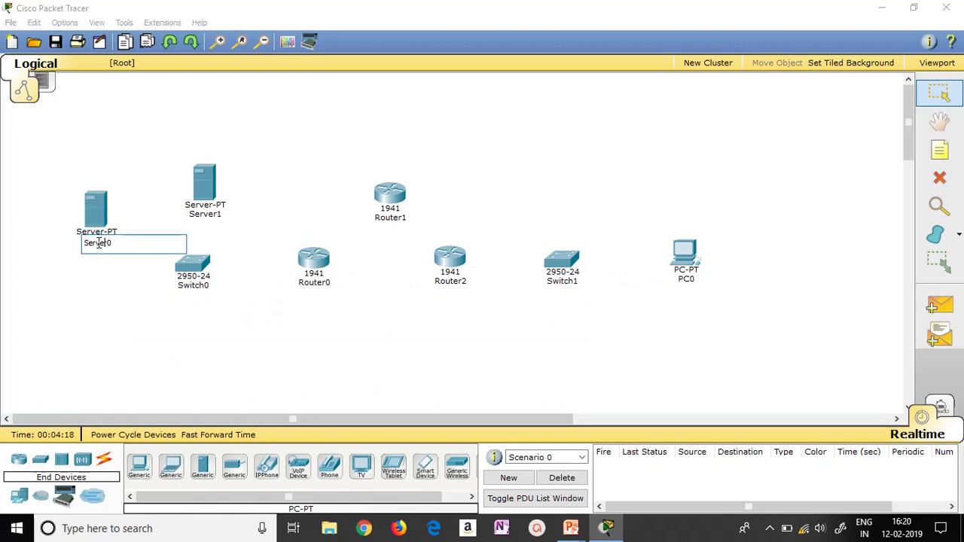
key("BackSpace")
key("BackSpace")
key("BackSpace")
key("BackSpace")
key("BackSpace")
key("BackSpace")
key("BackSpace")
type("PC A")
Rename Server1 as PC B and the PC-PT device as PC C.
left_click(206, 214)
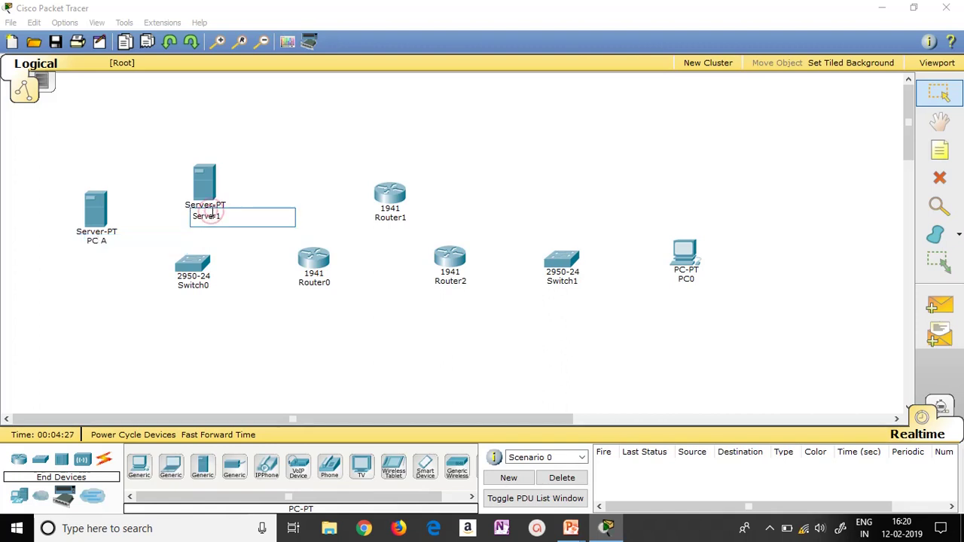
double_click(213, 215)
type("PC B")
left_click(686, 281)
key("BackSpace")
type("C")
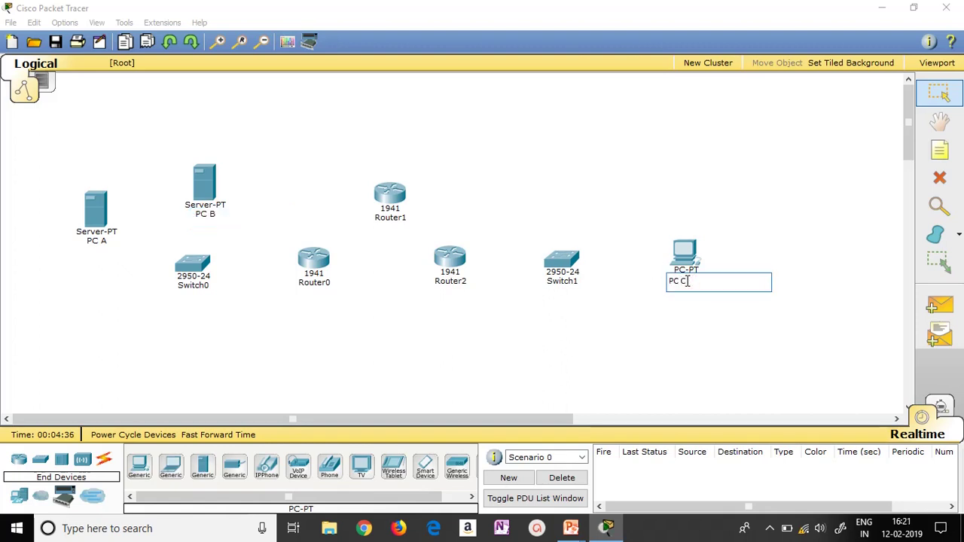
left_click(192, 333)
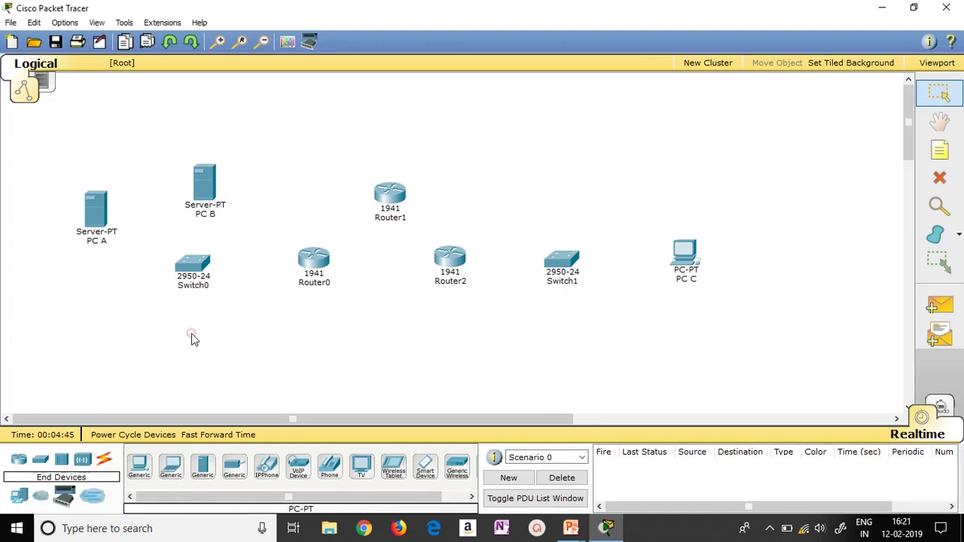
Rename Switch0 as S1.
left_click(195, 285)
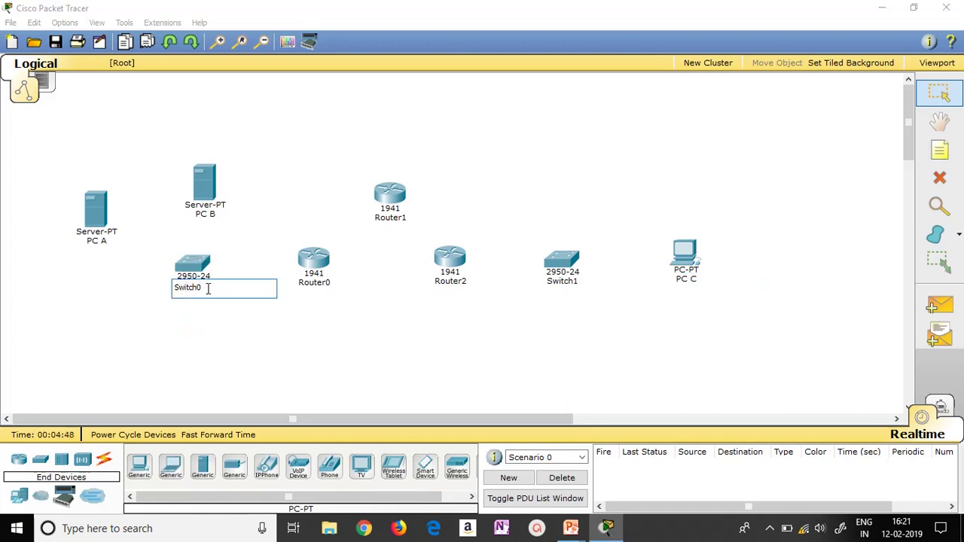
key("BackSpace")
key("BackSpace")
key("BackSpace")
key("BackSpace")
type("1")
Rename Switch1 as S2.
left_click(564, 282)
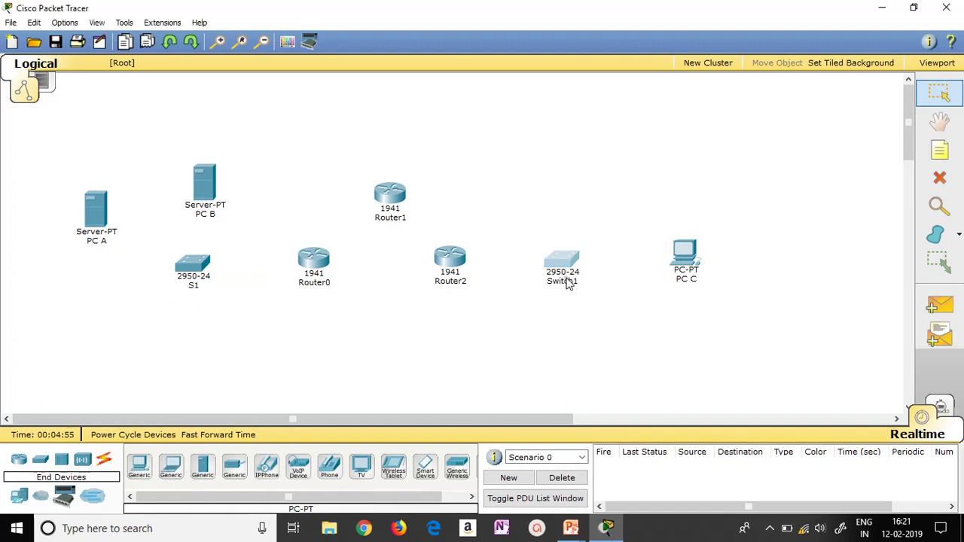
key("Right")
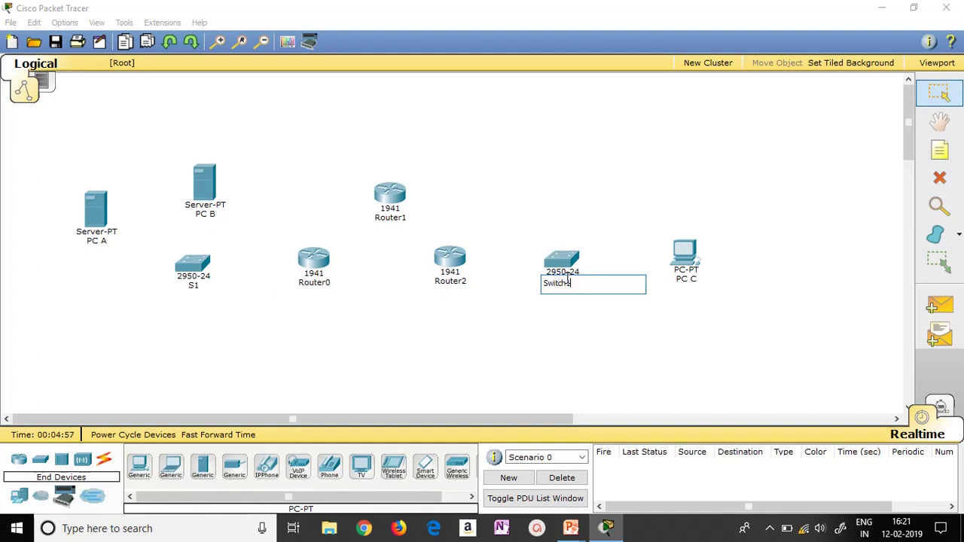
key("BackSpace")
key("BackSpace")
key("BackSpace")
key("BackSpace")
key("BackSpace")
type("2")
Rename Router0 as R1 and Router1 as R2.
left_click(320, 284)
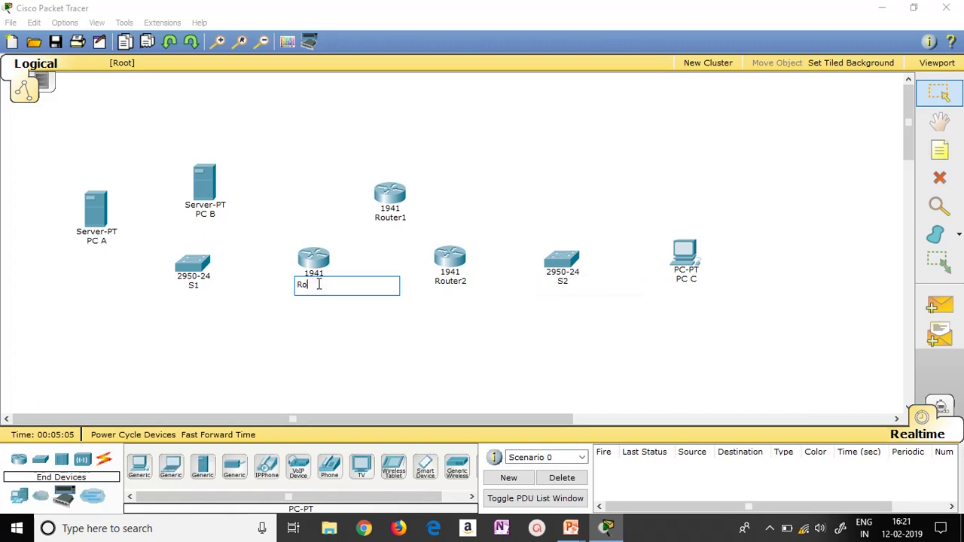
left_click(386, 220)
key("BackSpace")
key("BackSpace")
key("BackSpace")
key("BackSpace")
type("2")
Rename Router2 as R3.
left_click(448, 283)
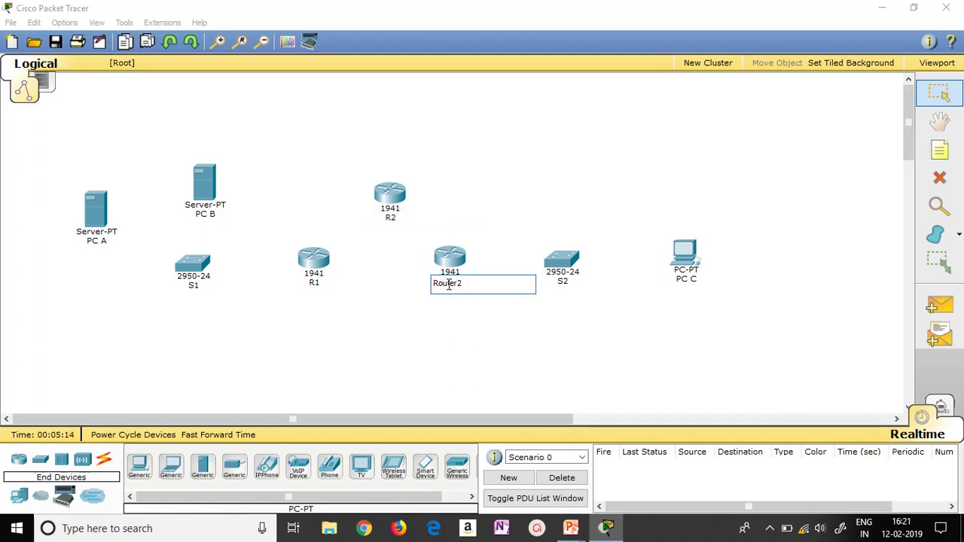
key("BackSpace")
key("BackSpace")
key("BackSpace")
key("BackSpace")
key("BackSpace")
type("3")
left_click(433, 334)
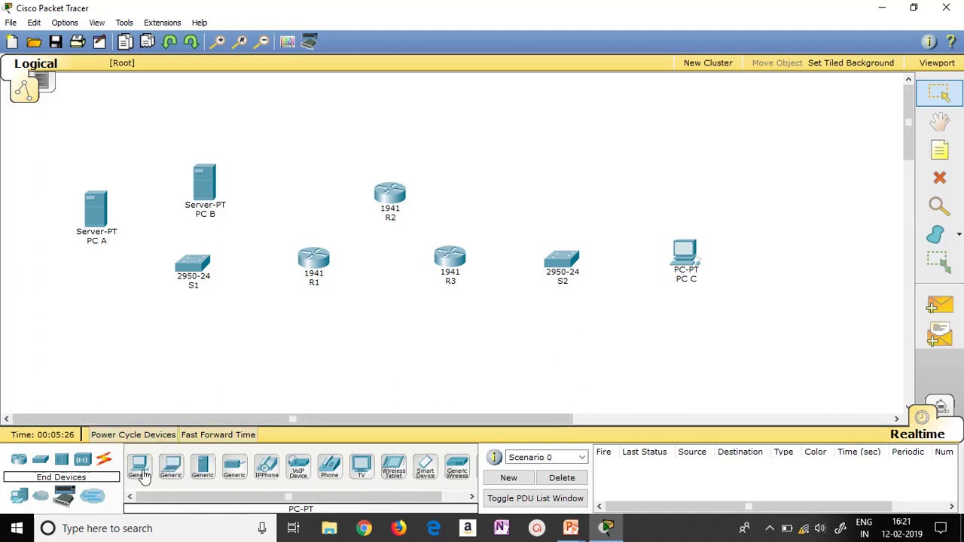
Connect FastEthernet0 of PC A to FastEthernet0/1 of S1 with a Copper Straight-Through cable.
left_click(103, 462)
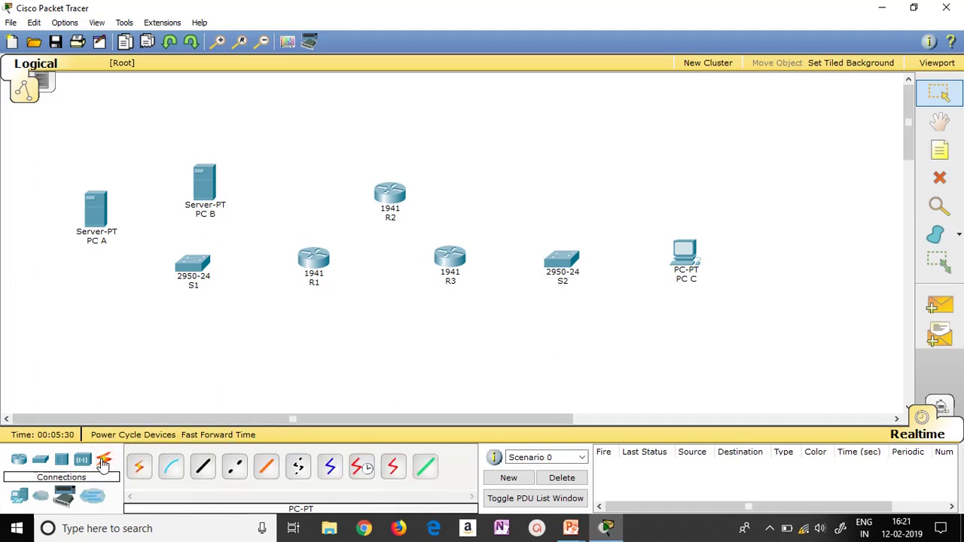
left_click(206, 472)
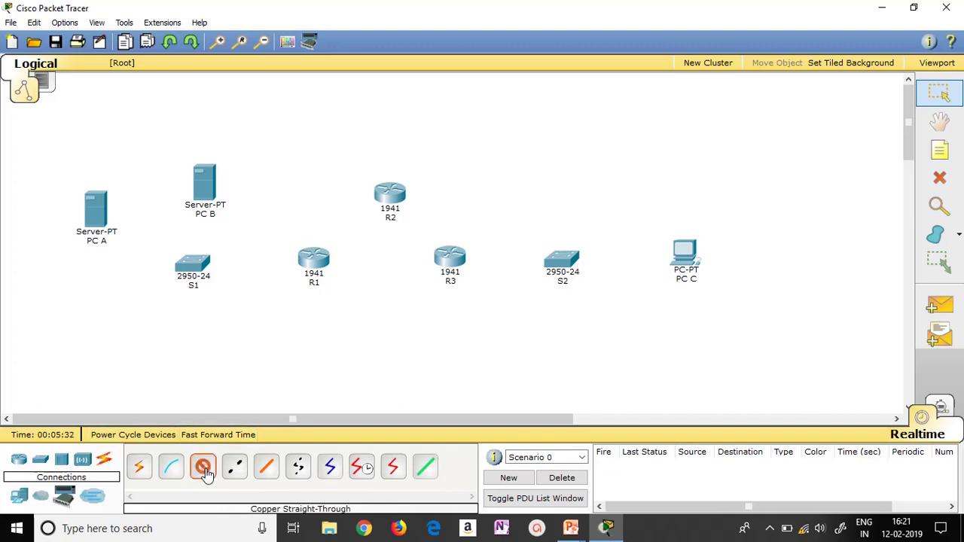
left_click(96, 214)
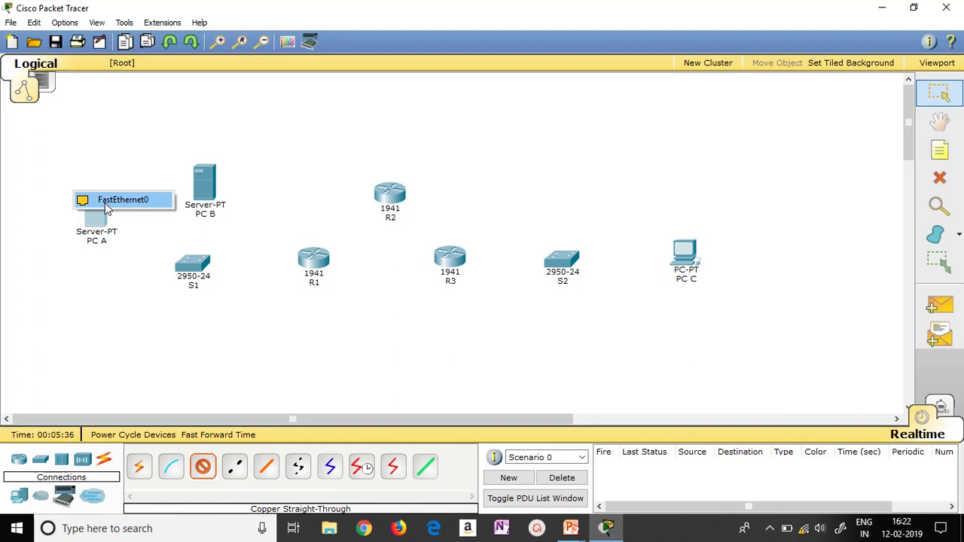
left_click(105, 202)
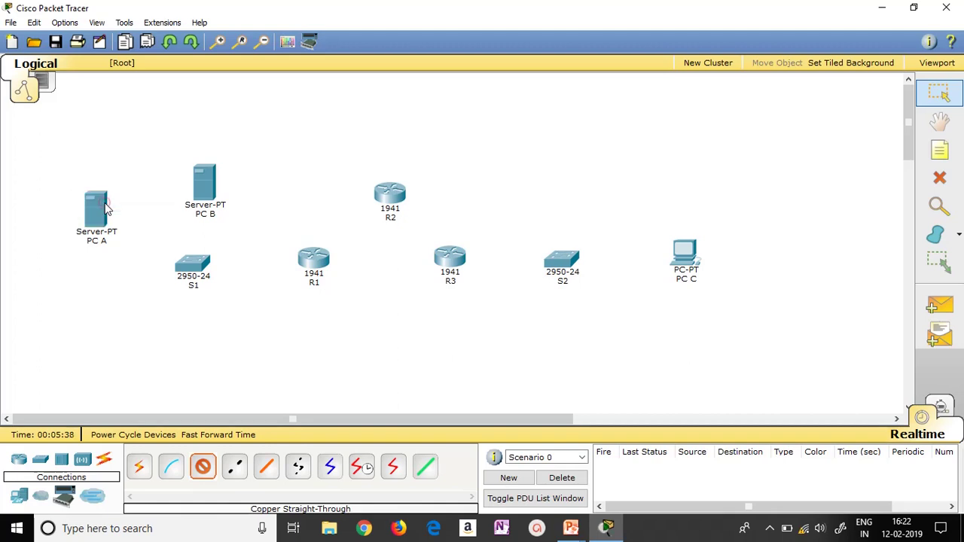
left_click(190, 264)
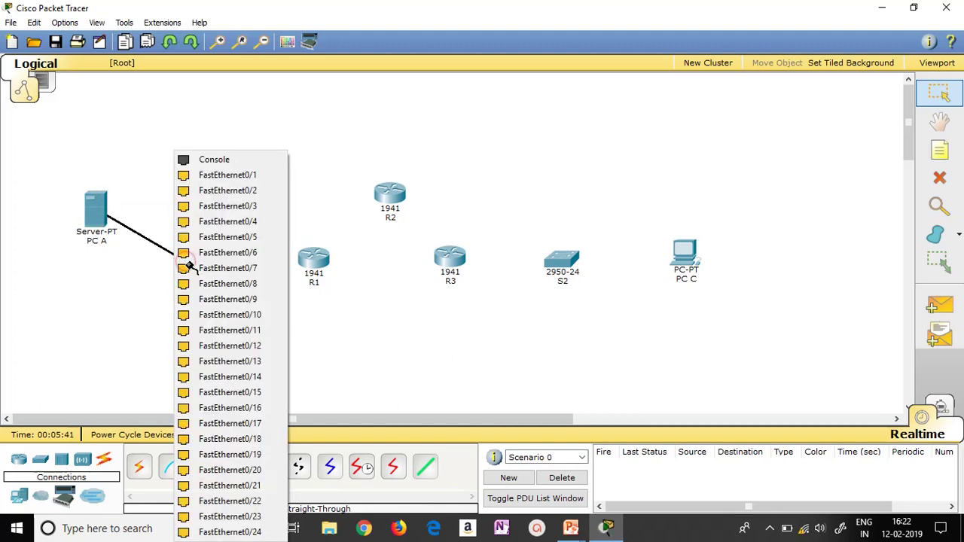
left_click(222, 175)
Connect PC B to FastEthernet0/2 of S1 with a Copper Straight-Through cable.
left_click(205, 467)
left_click(201, 197)
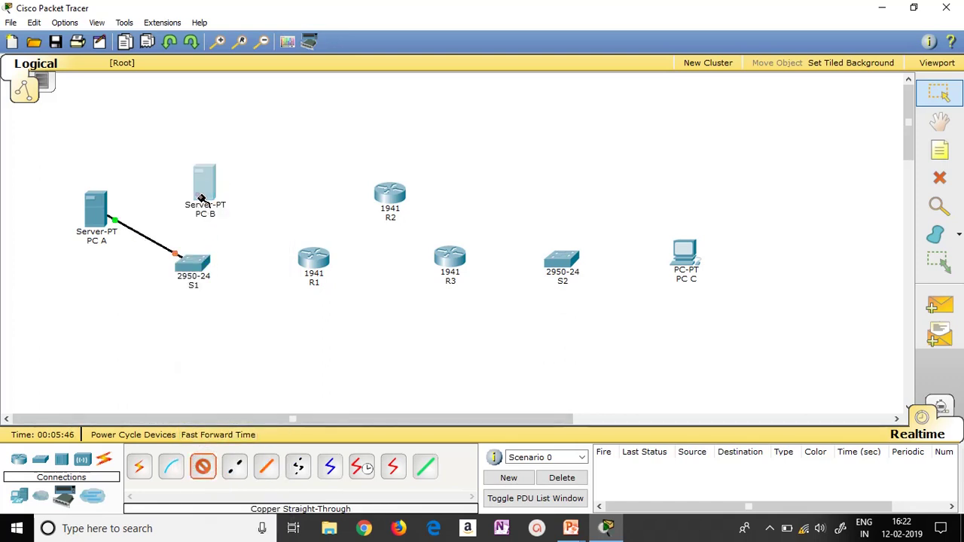
left_click(208, 174)
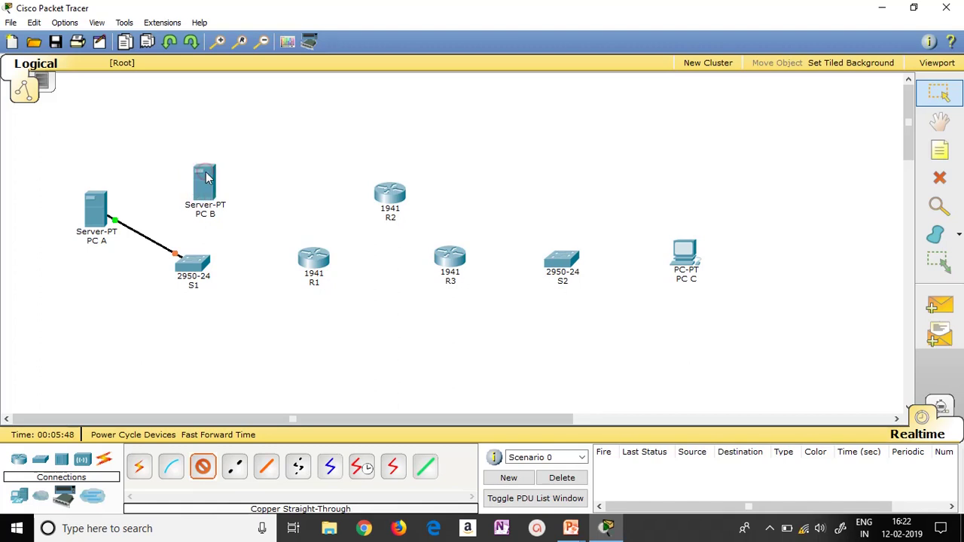
left_click(194, 262)
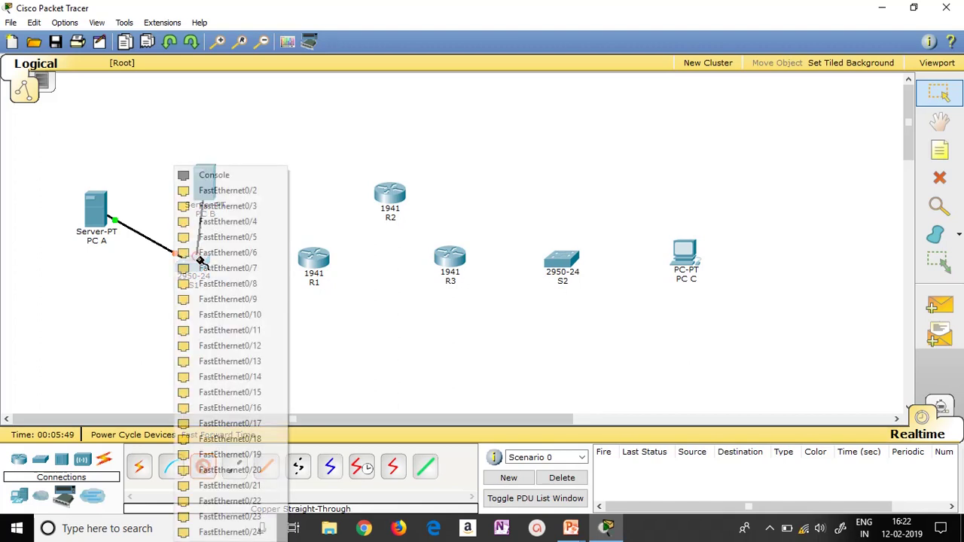
left_click(218, 198)
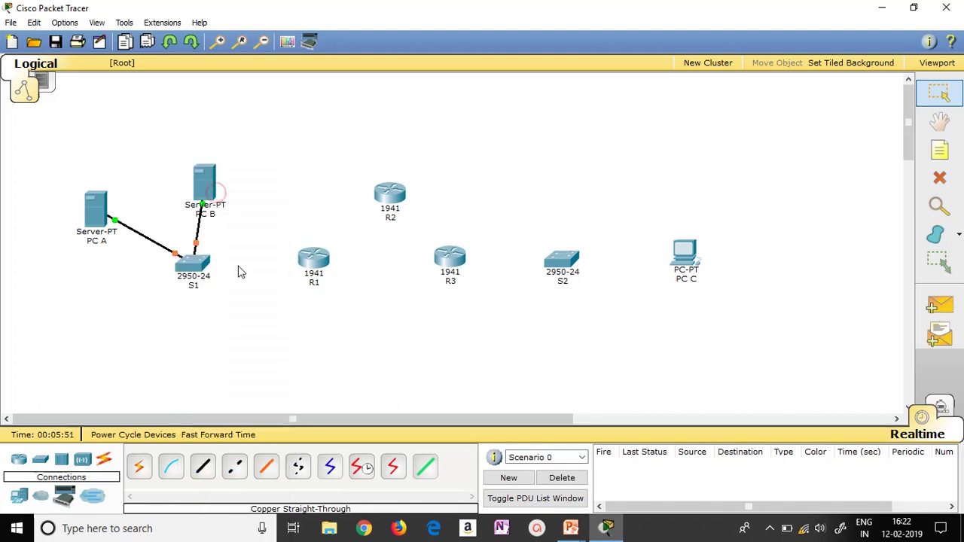
Connect FastEthernet0 of PC C to FastEthernet0/1 of S2 with a Copper Straight-Through cable.
left_click(205, 469)
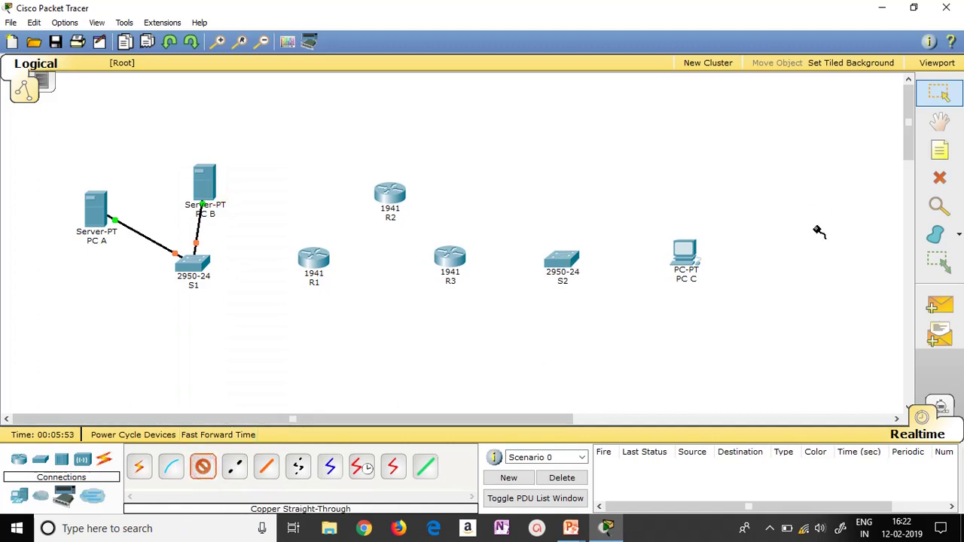
left_click(699, 257)
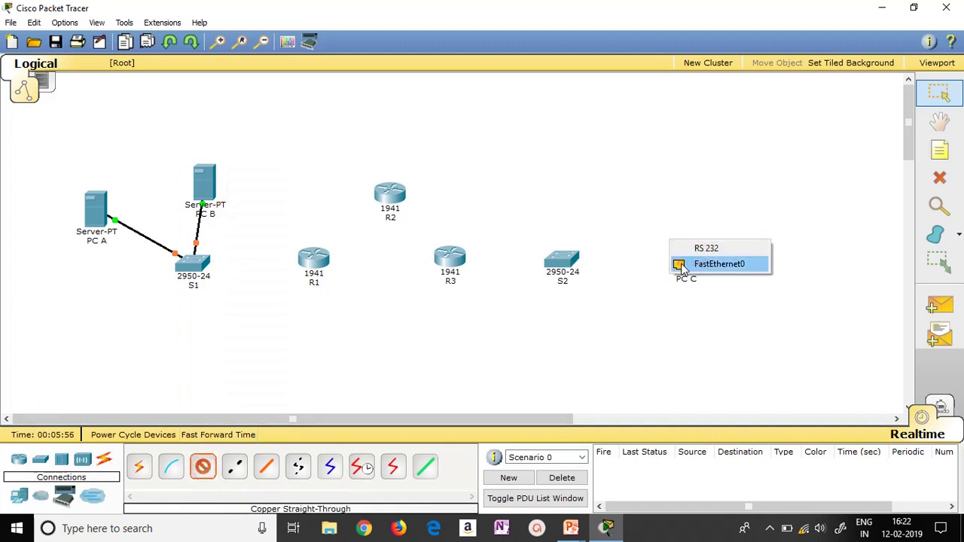
left_click(690, 263)
left_click(562, 260)
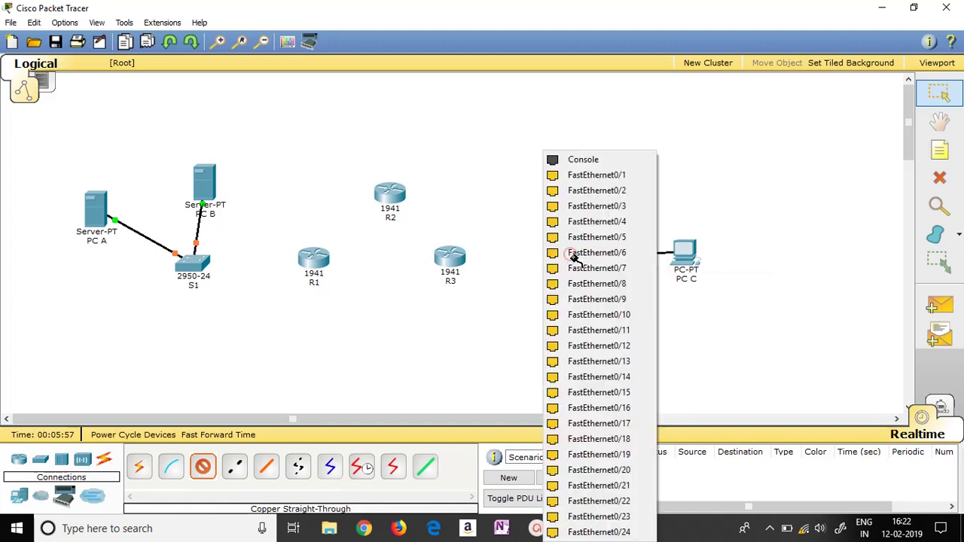
left_click(590, 176)
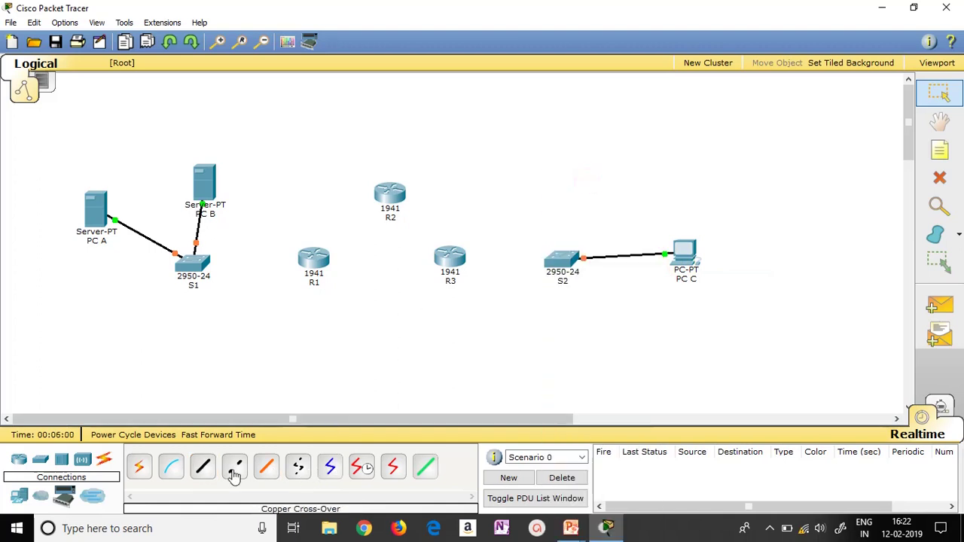
Connect S1 to GigabitEthernet0/1 of R1 with a Copper Straight-Through cable.
left_click(205, 470)
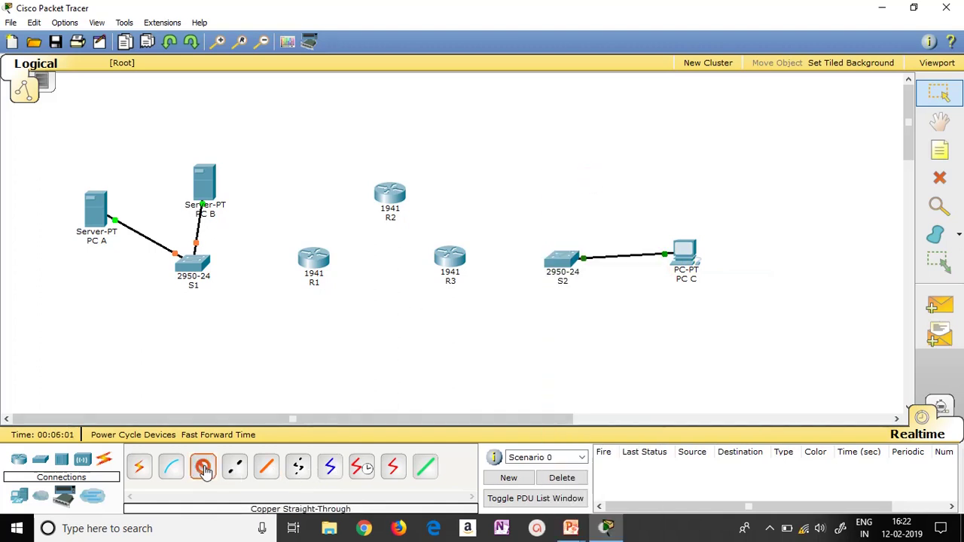
left_click(199, 266)
left_click(238, 207)
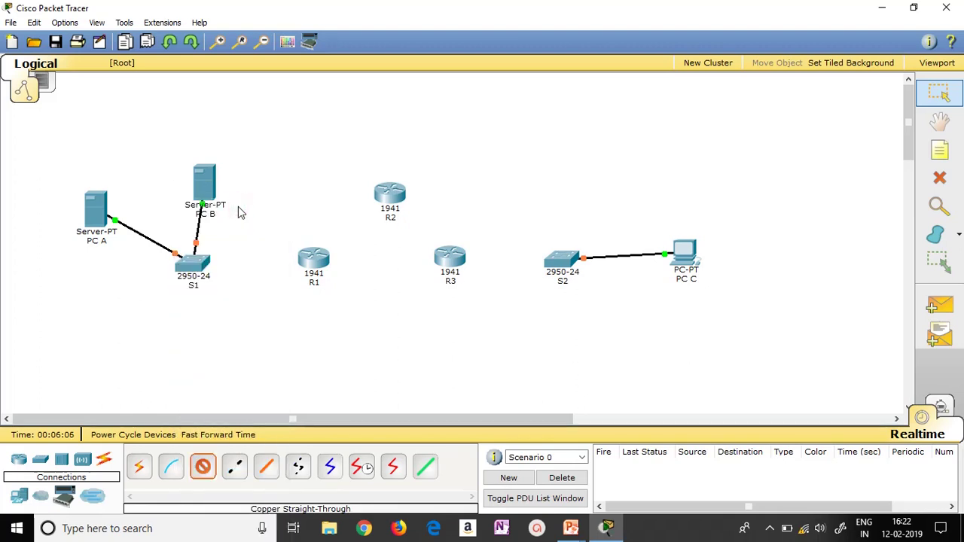
left_click(309, 260)
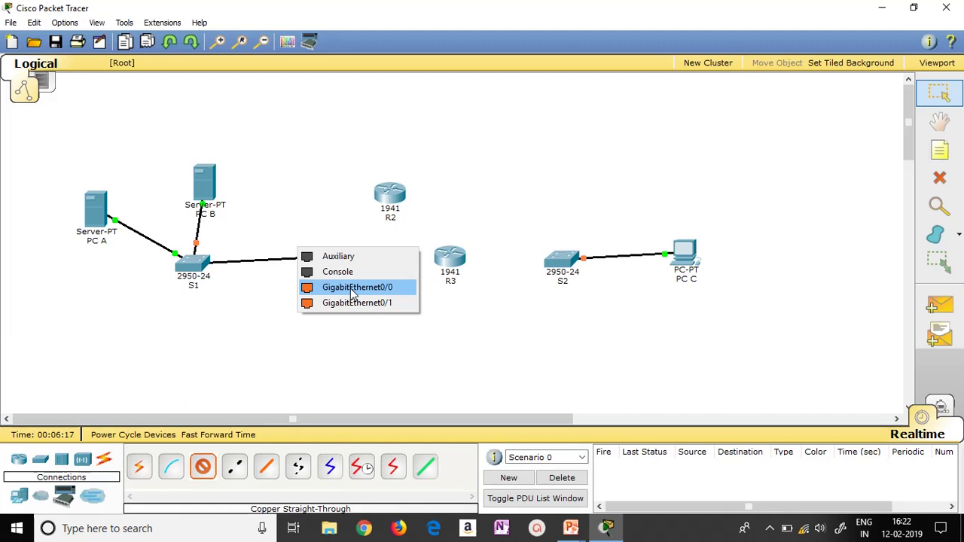
left_click(354, 303)
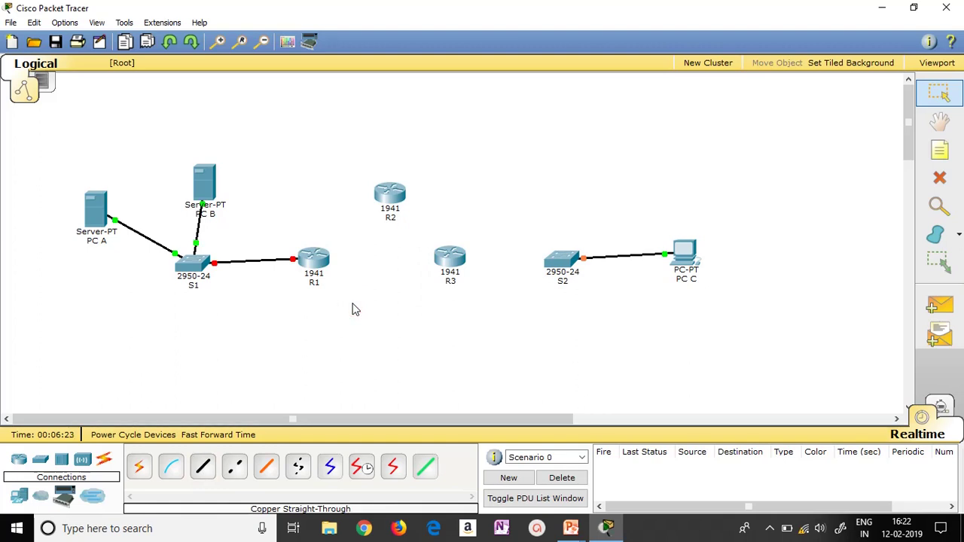
Check the addressing table and move the R1 end of the S1 cable to GigabitEthernet0/0.
key("alt+Tab")
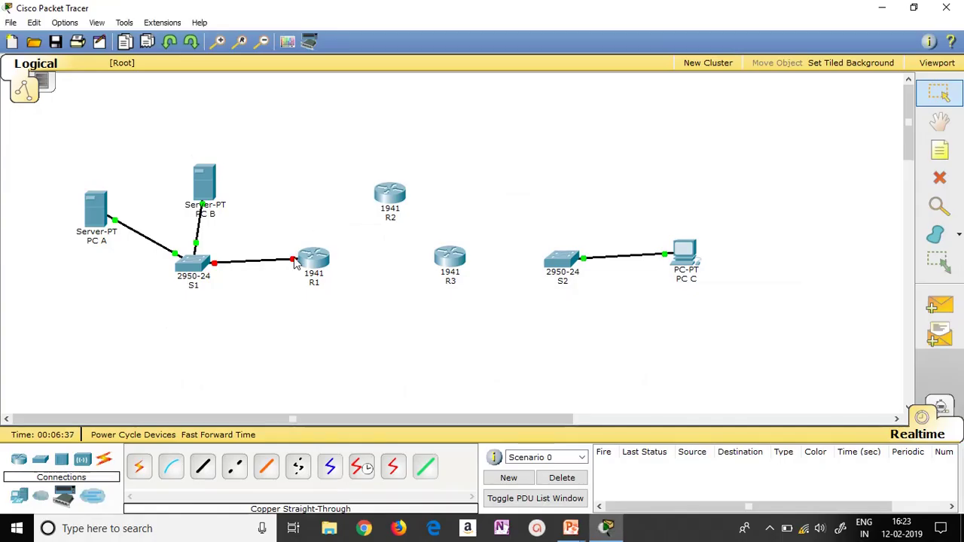
left_click(294, 260)
left_click(223, 258)
left_click(309, 258)
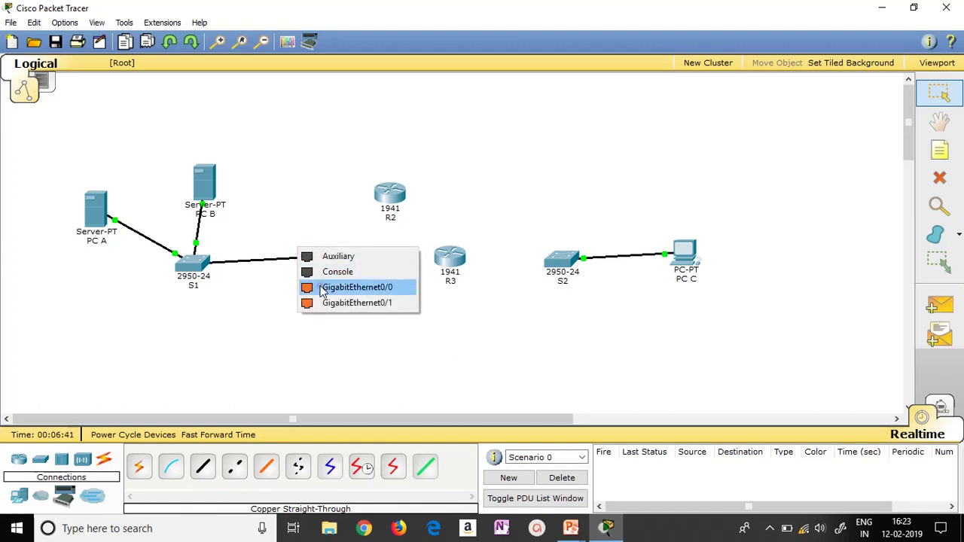
left_click(357, 287)
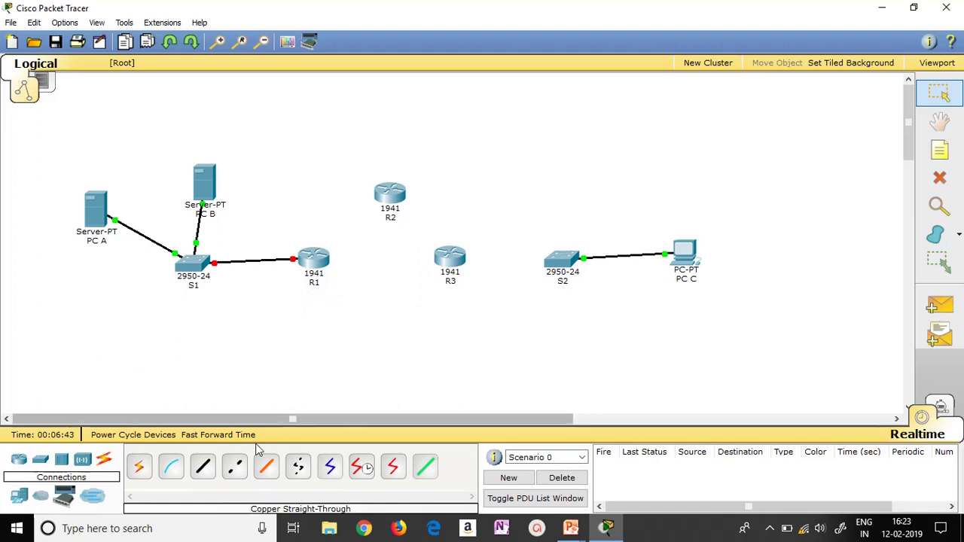
Connect S2 to GigabitEthernet0/0 of R3 with a Copper Straight-Through cable.
left_click(203, 469)
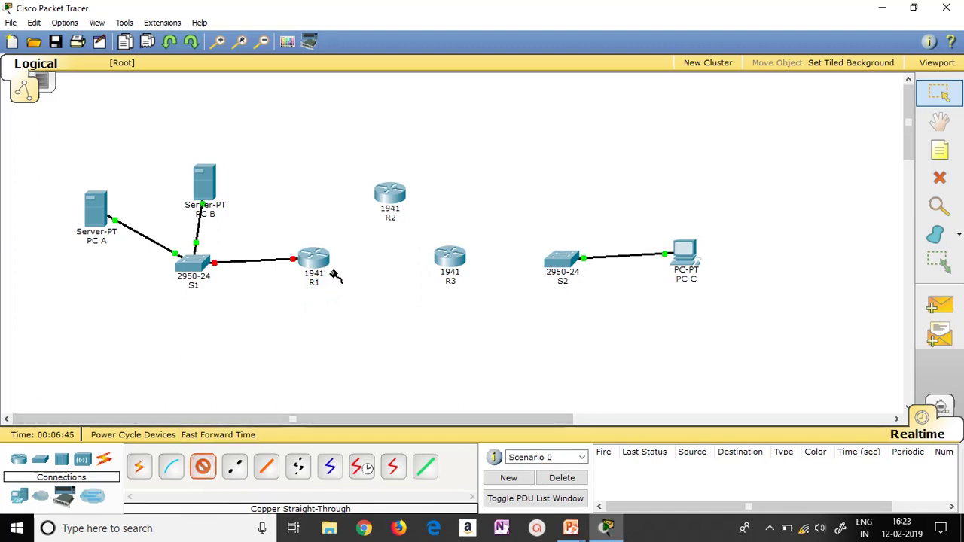
left_click(557, 262)
left_click(597, 191)
left_click(450, 260)
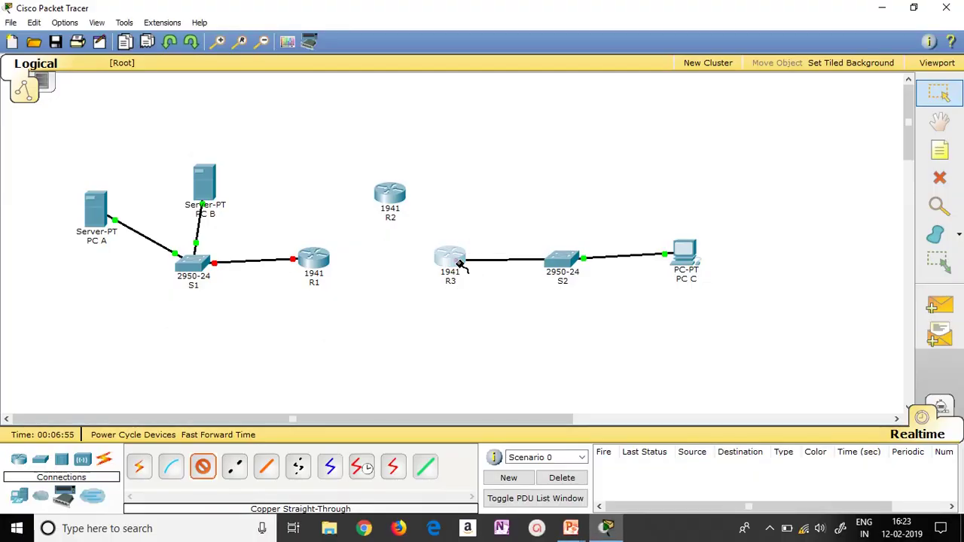
left_click(460, 264)
left_click(464, 286)
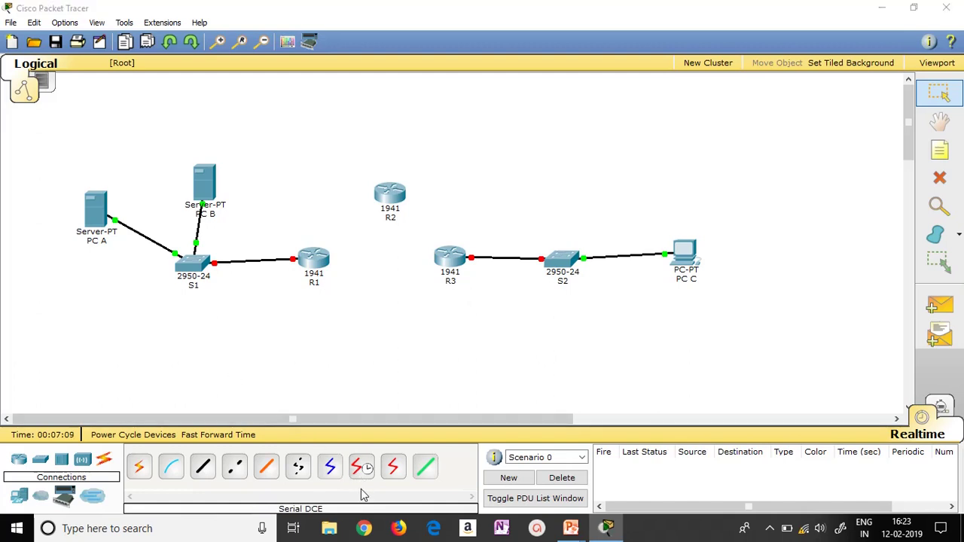
key("alt+Tab")
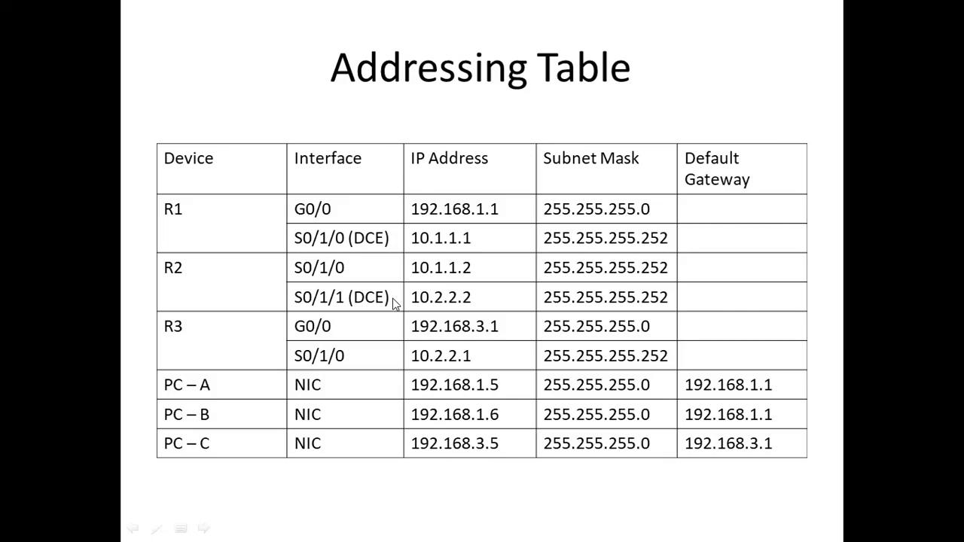
key("alt+Tab")
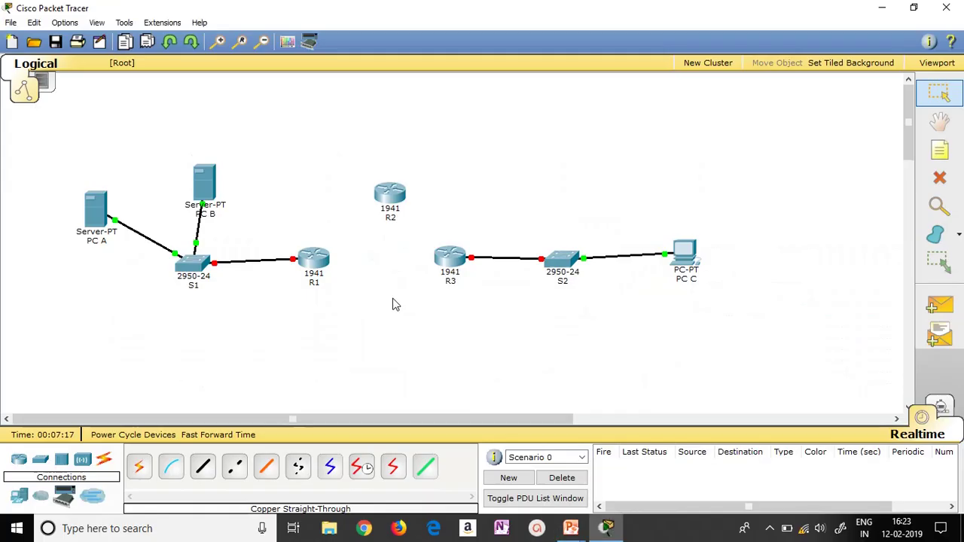
left_click(361, 467)
left_click(388, 194)
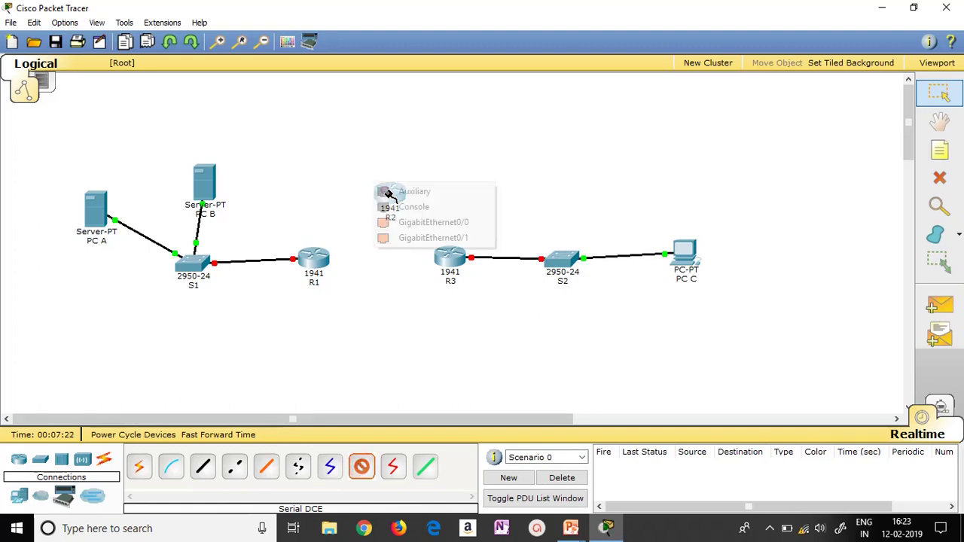
left_click(397, 223)
key("Return")
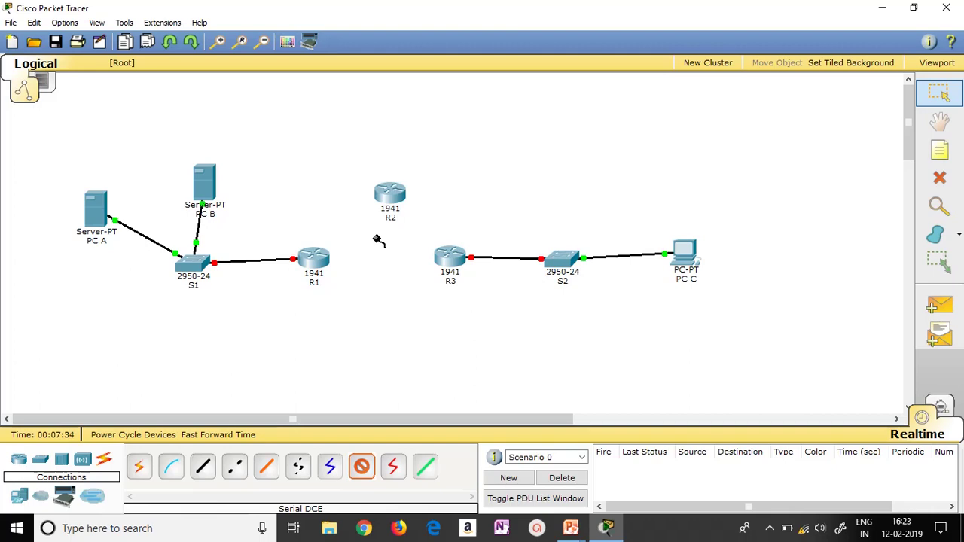
left_click(937, 178)
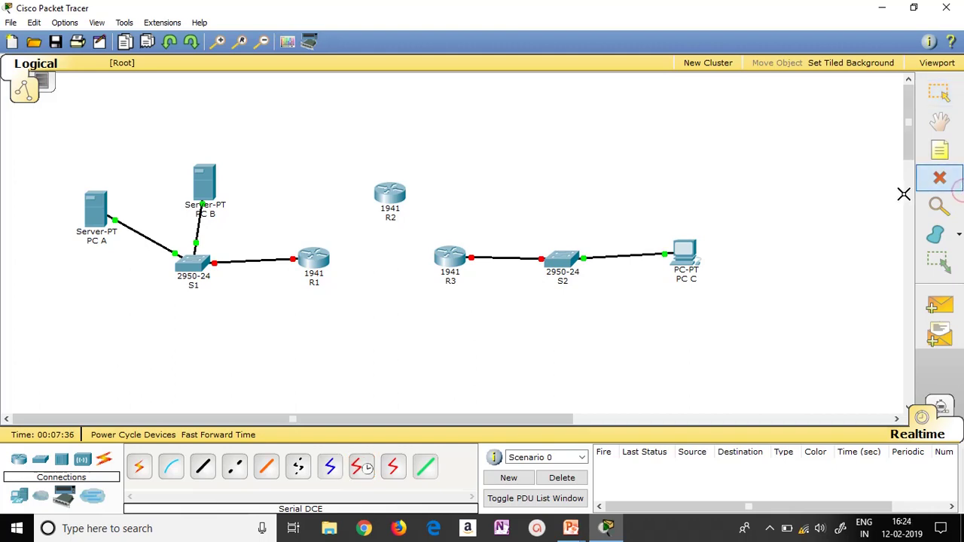
key("Escape")
Open R1's physical device view and try to insert an HWIC-2T module while the router is powered on.
left_click(314, 260)
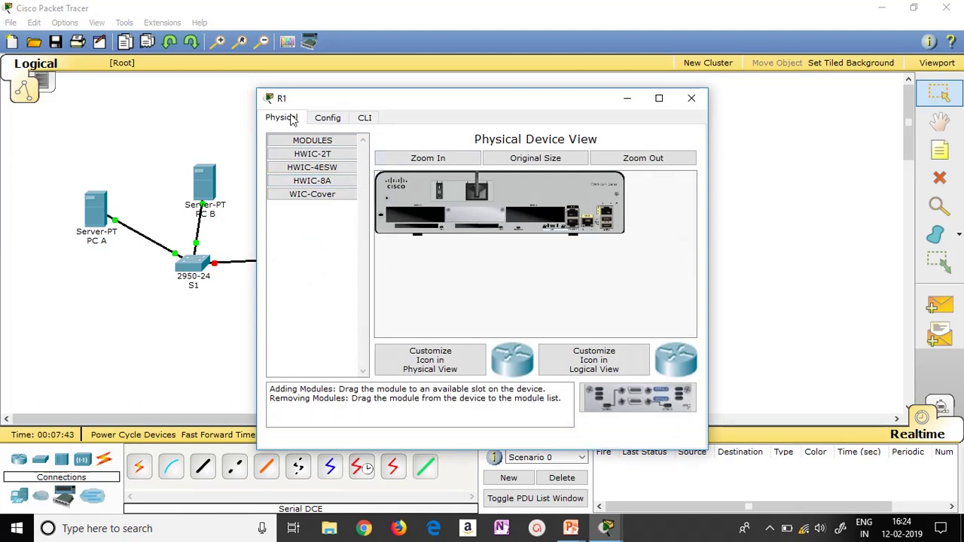
left_click(337, 119)
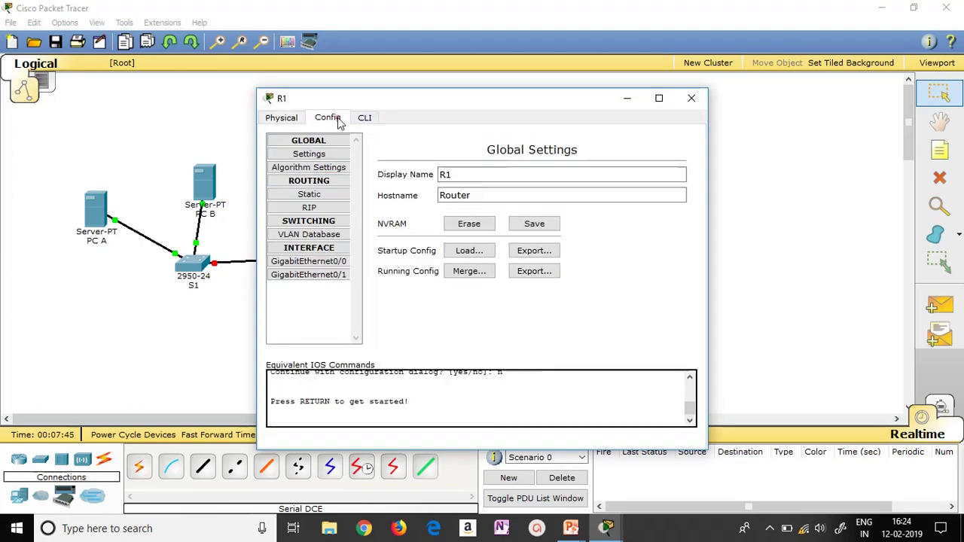
left_click(366, 118)
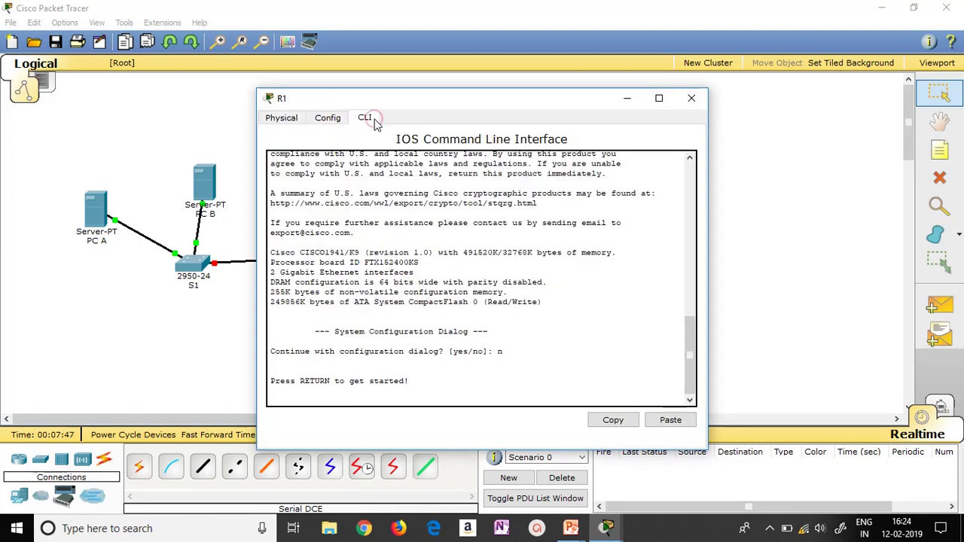
left_click(285, 119)
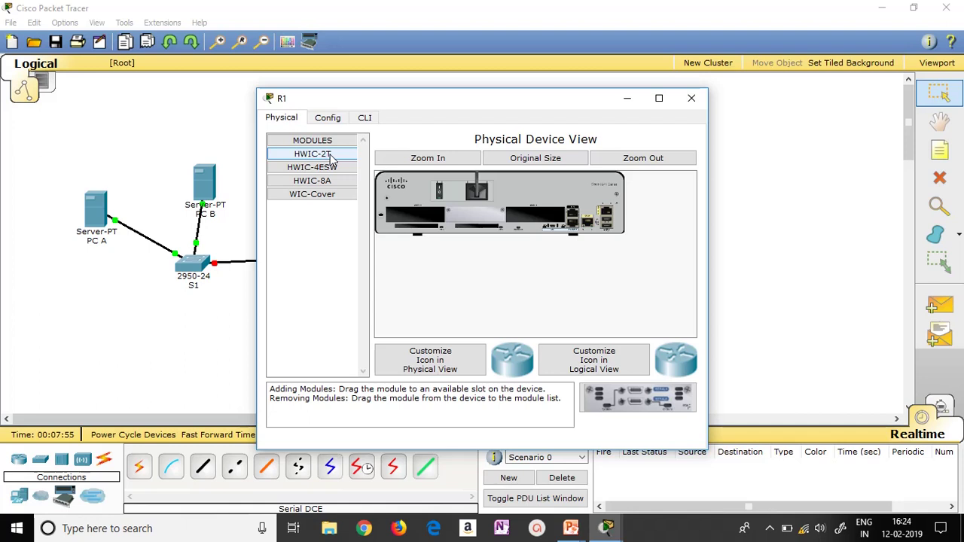
left_click_drag(330, 155, 413, 212)
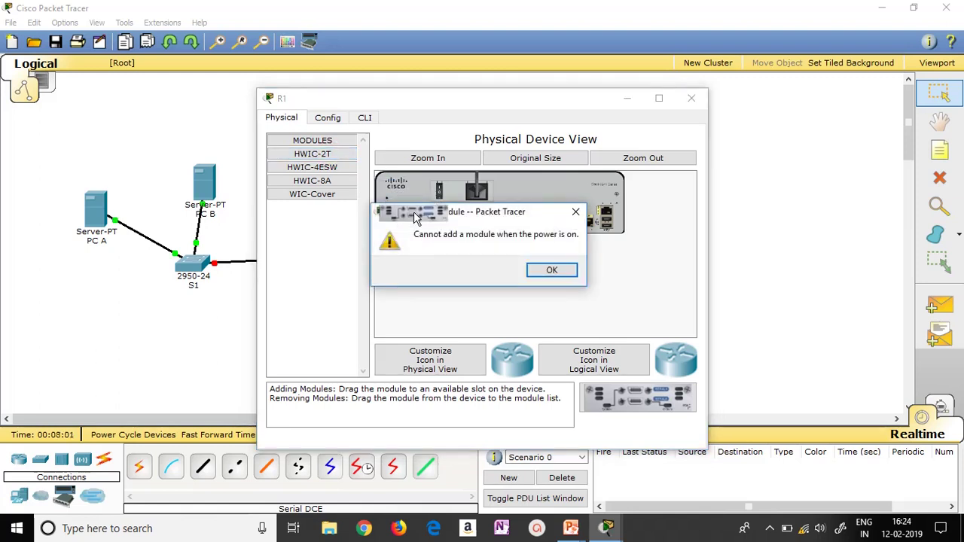
left_click(551, 272)
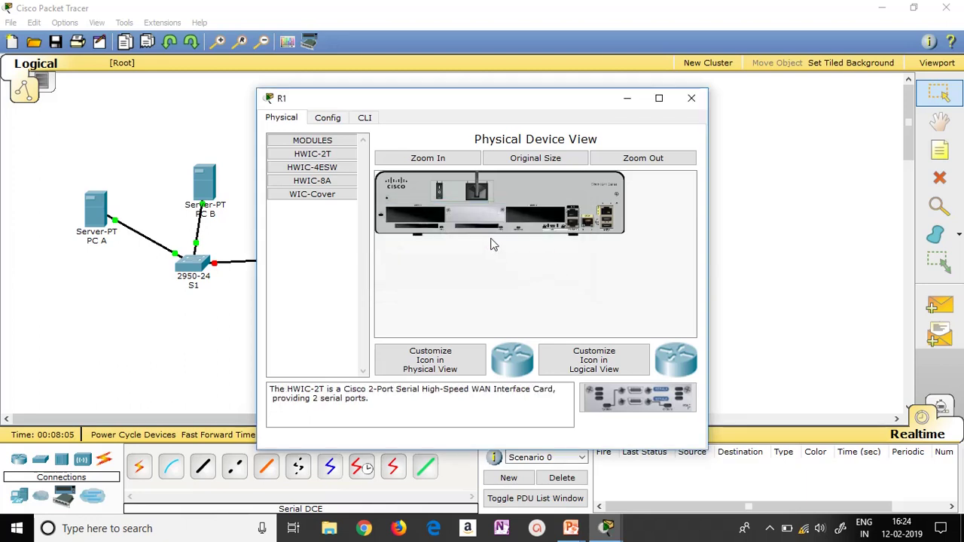
Insert an HWIC-2T module in R1's leftmost slot with the power off, and switch the router back on.
left_click(440, 190)
left_click_drag(324, 154, 416, 214)
left_click(440, 190)
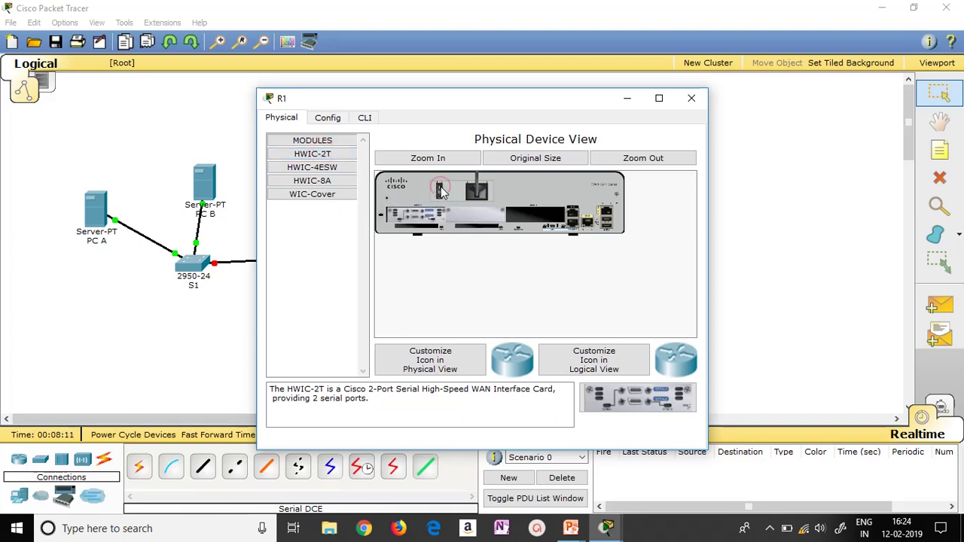
left_click(692, 98)
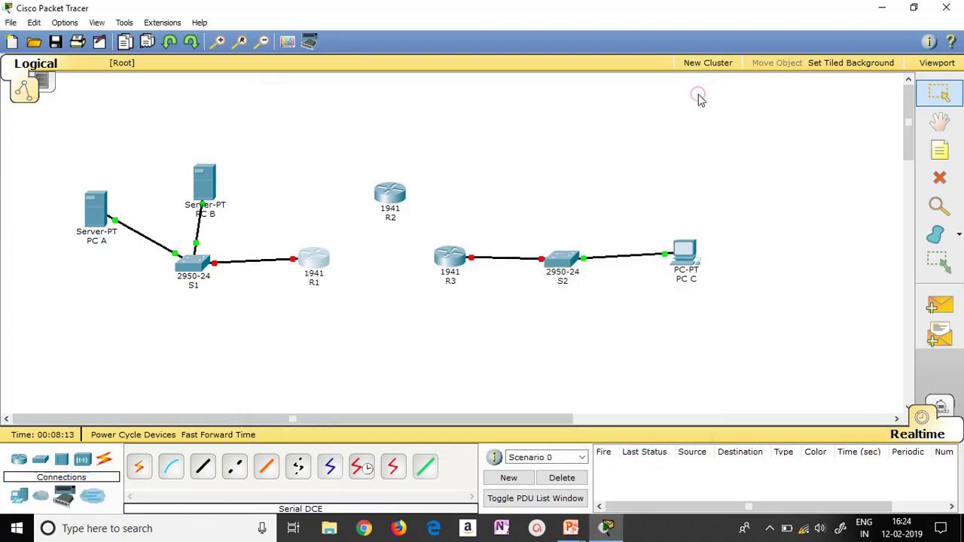
Insert an HWIC-2T module in R2's leftmost slot with the power off, and switch the router back on.
left_click(392, 190)
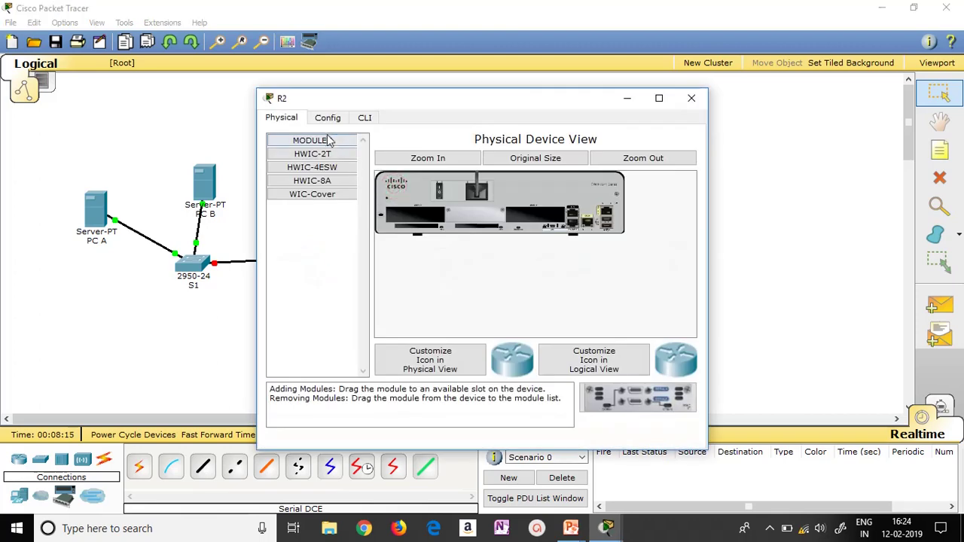
left_click(440, 190)
left_click_drag(311, 153, 414, 210)
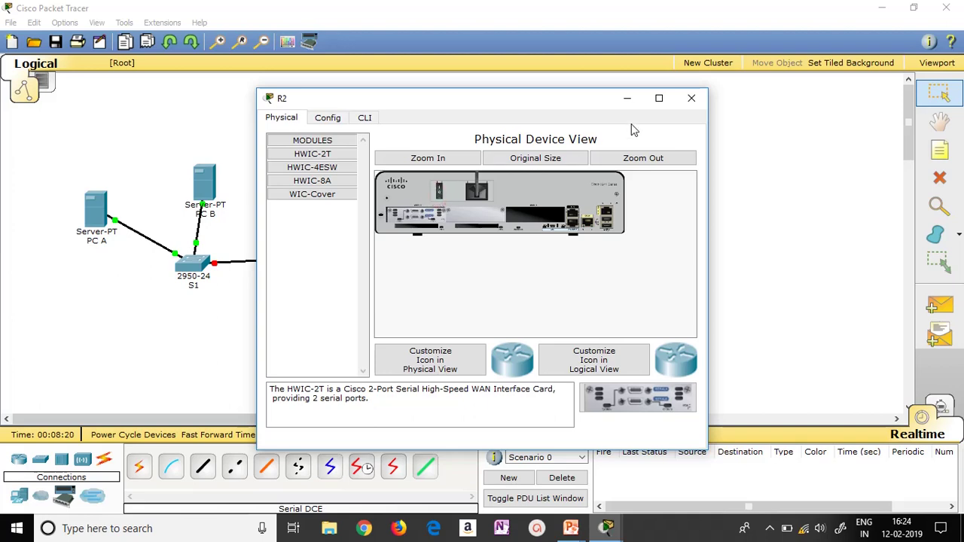
left_click(691, 98)
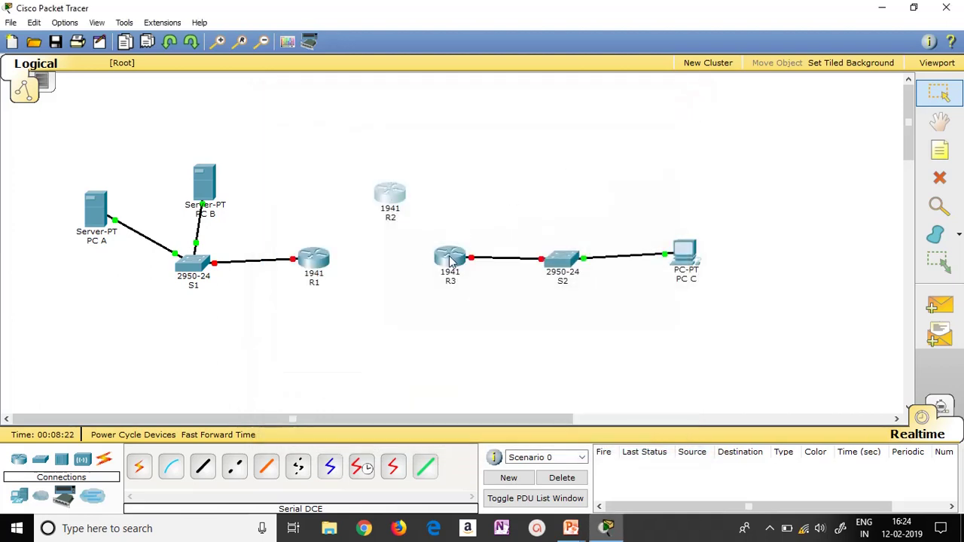
Insert an HWIC-2T module in R3's leftmost slot with the power off, and switch the router back on.
left_click(444, 255)
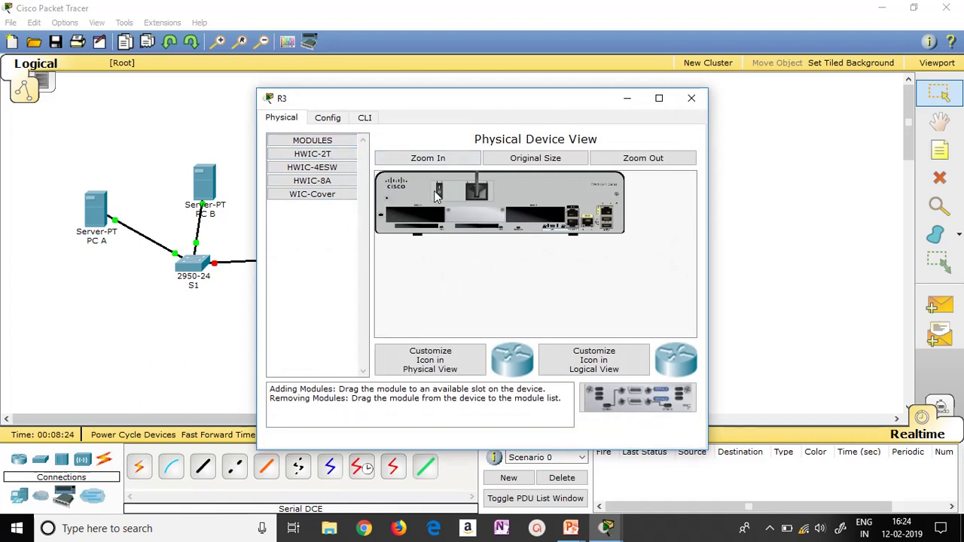
left_click_drag(331, 154, 421, 217)
left_click(441, 193)
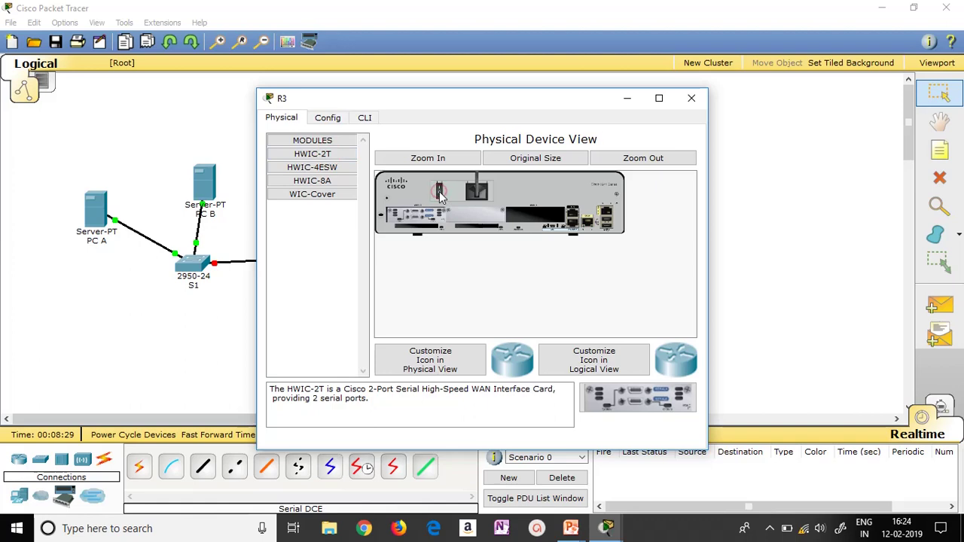
left_click(691, 98)
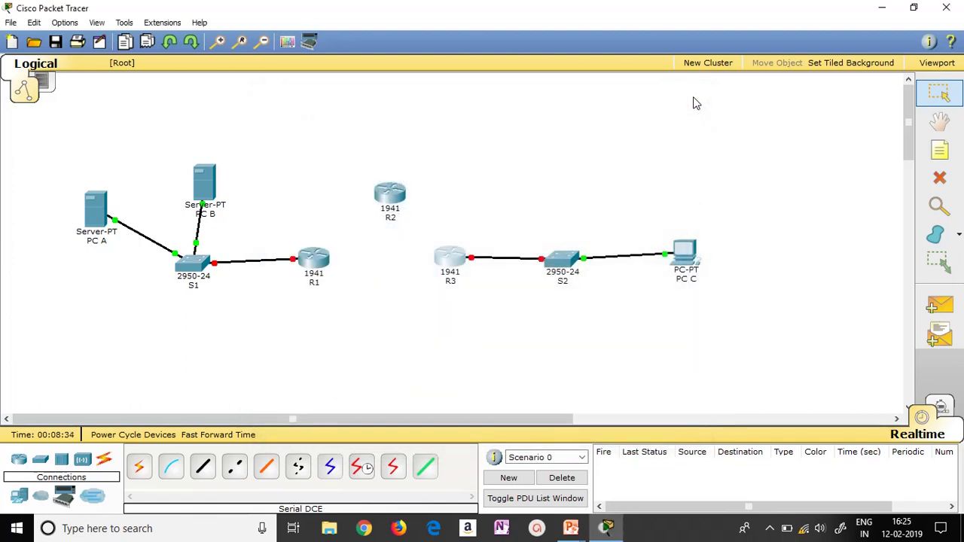
Check the addressing table and connect Serial0/1/0 of R2 to Serial0/1/0 of R1 with a Serial DCE cable.
left_click(362, 468)
key("alt+Tab")
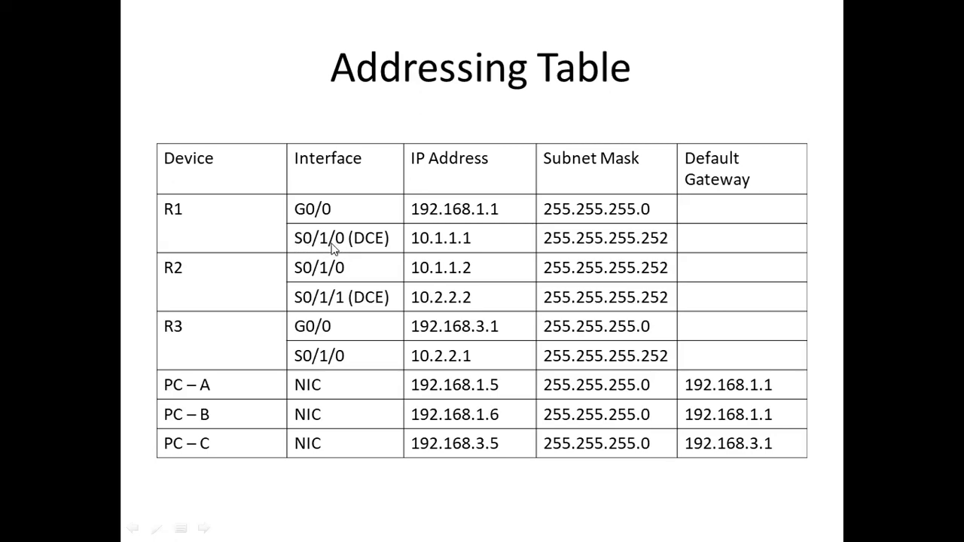
key("alt+Tab")
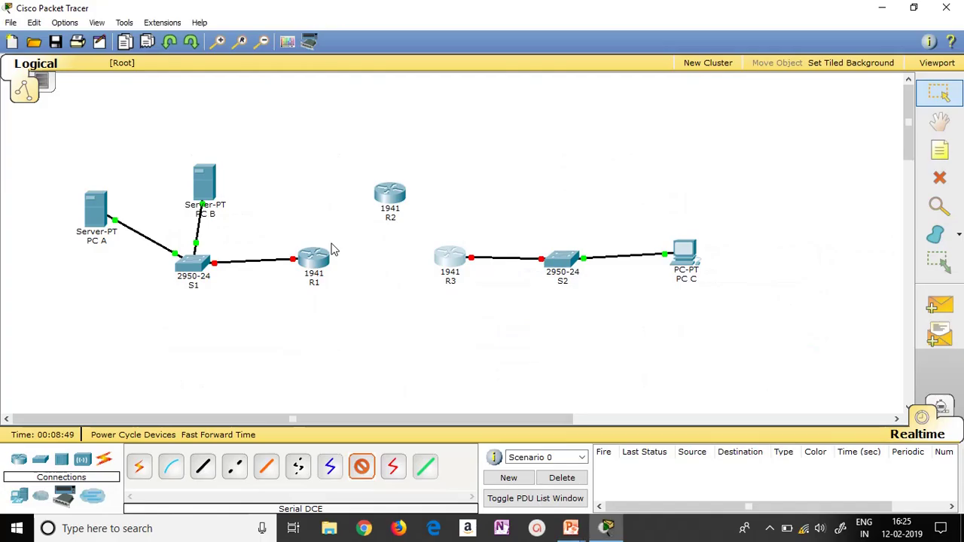
left_click(391, 194)
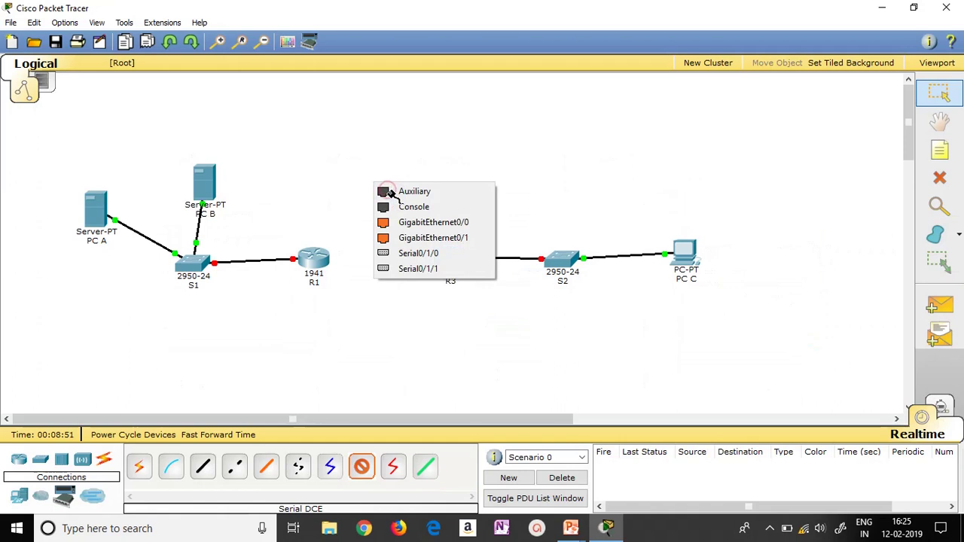
left_click(406, 254)
left_click(323, 254)
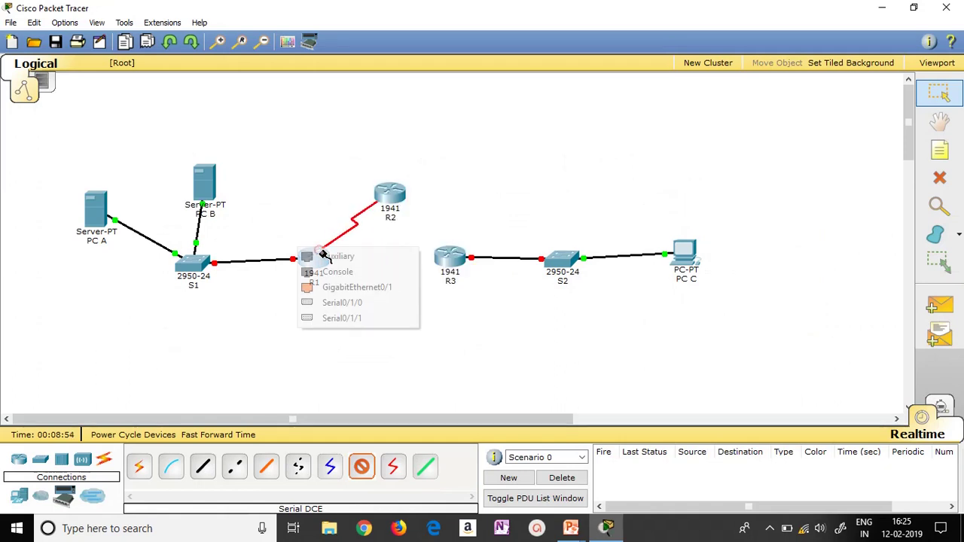
left_click(360, 304)
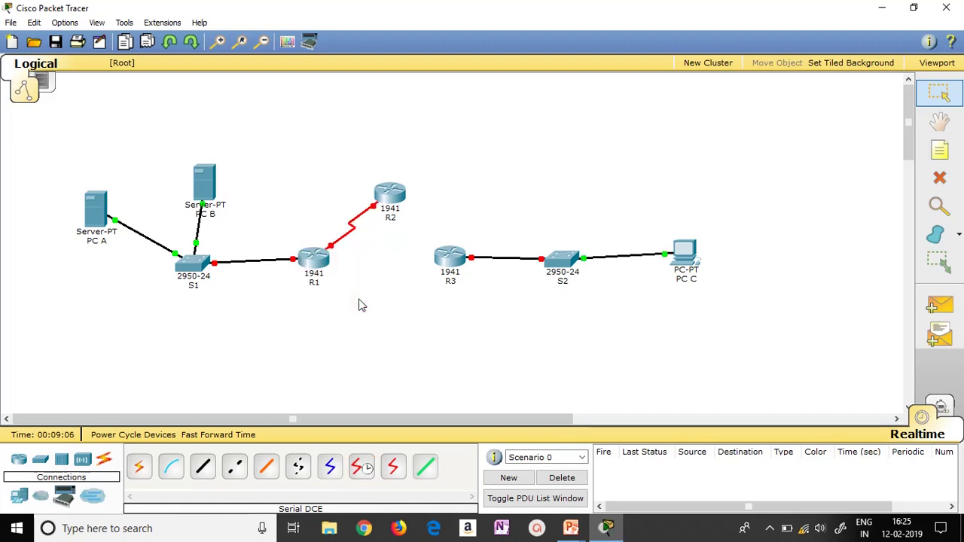
Connect Serial0/1/1 of R2 to a serial port on R3 with a Serial DCE cable.
left_click(361, 468)
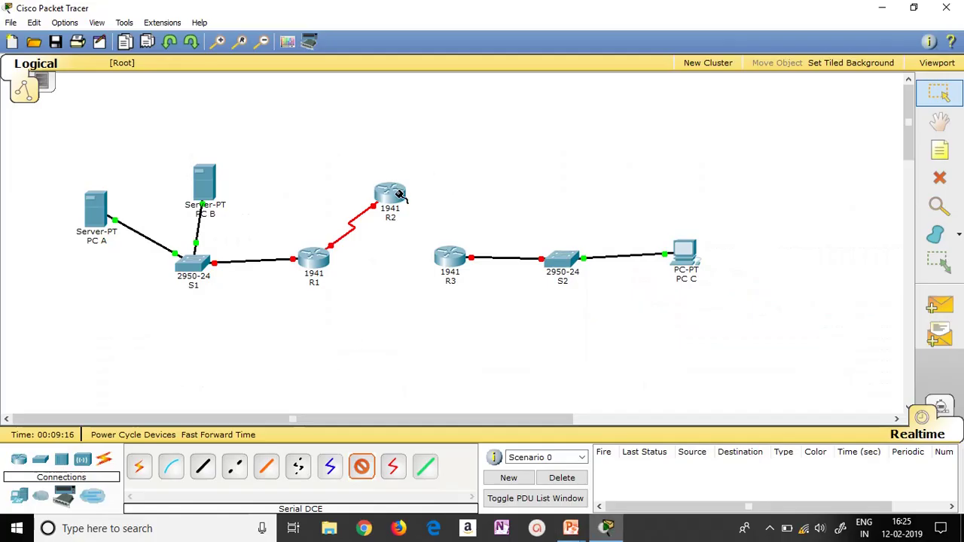
left_click(397, 193)
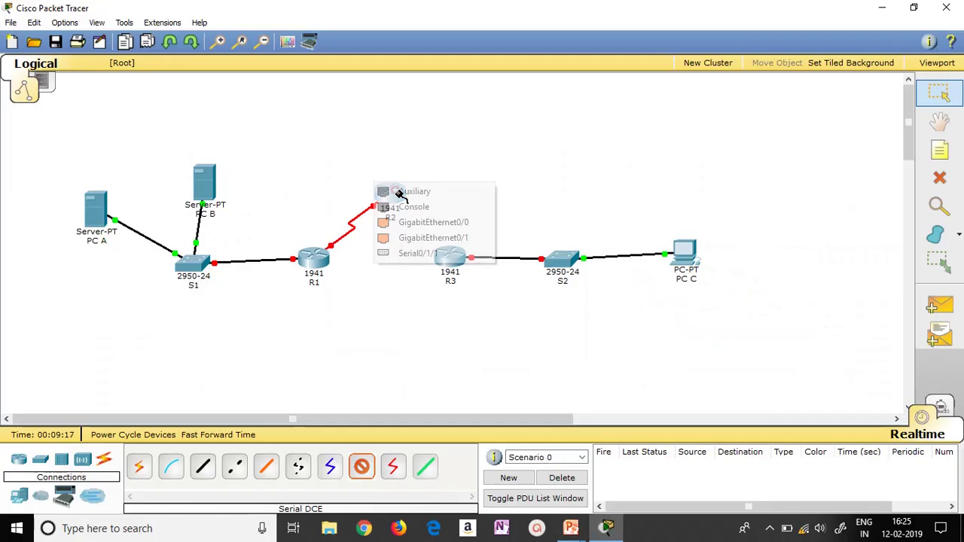
left_click(427, 253)
left_click(444, 257)
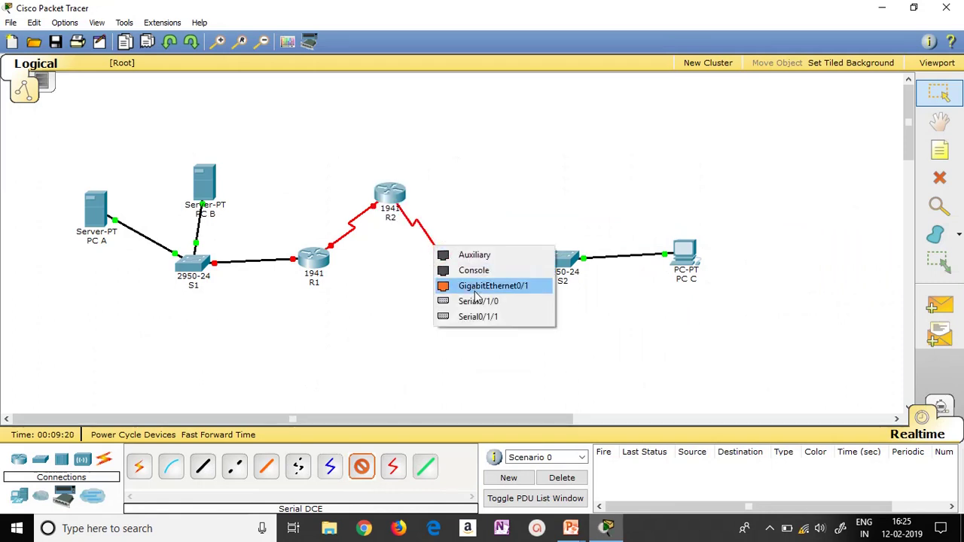
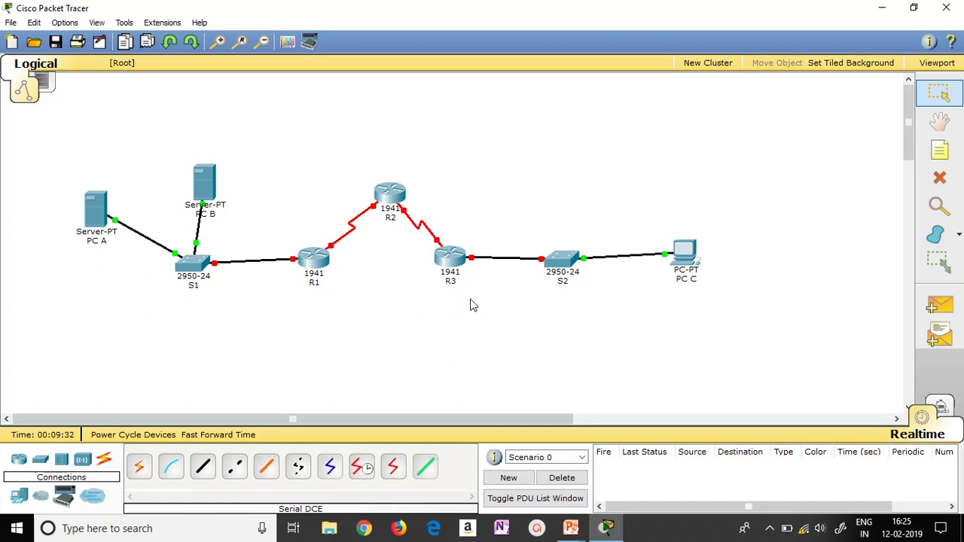
Give PC A the static IP address 192.168.1.5 with subnet mask 255.255.255.0.
left_click(104, 214)
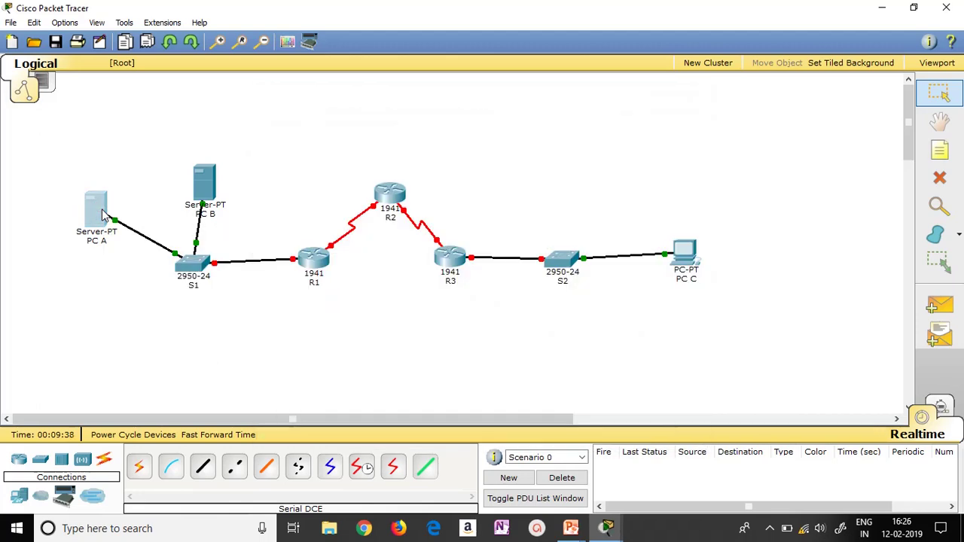
left_click(104, 214)
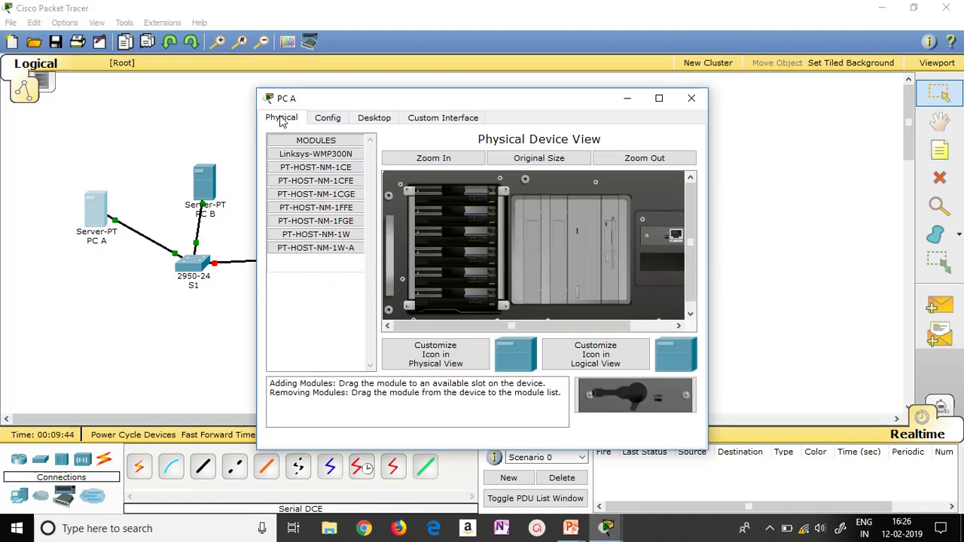
left_click(330, 118)
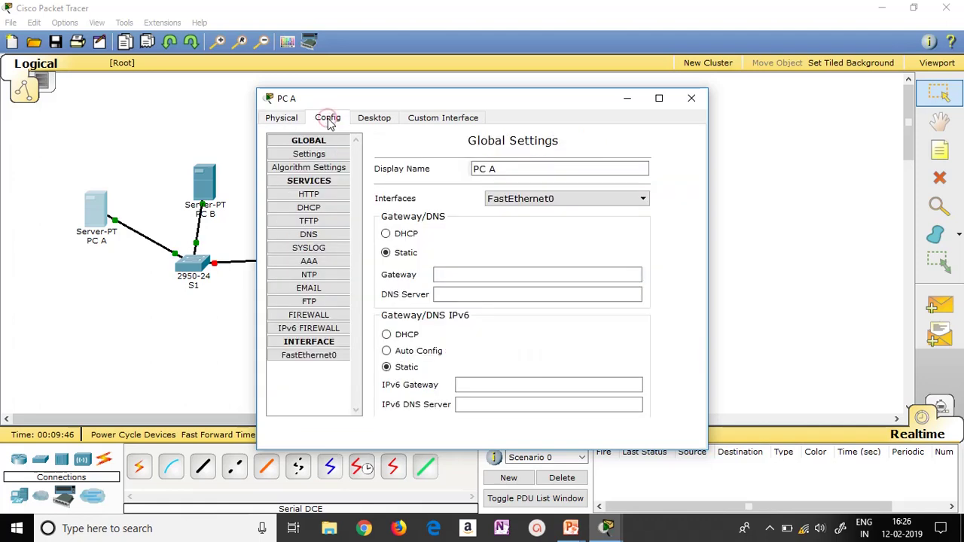
left_click(370, 120)
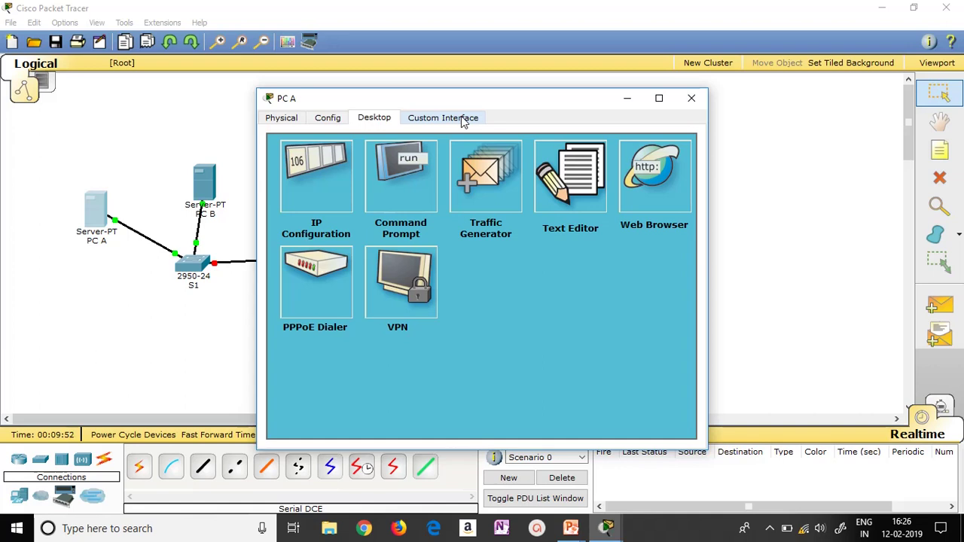
left_click(299, 182)
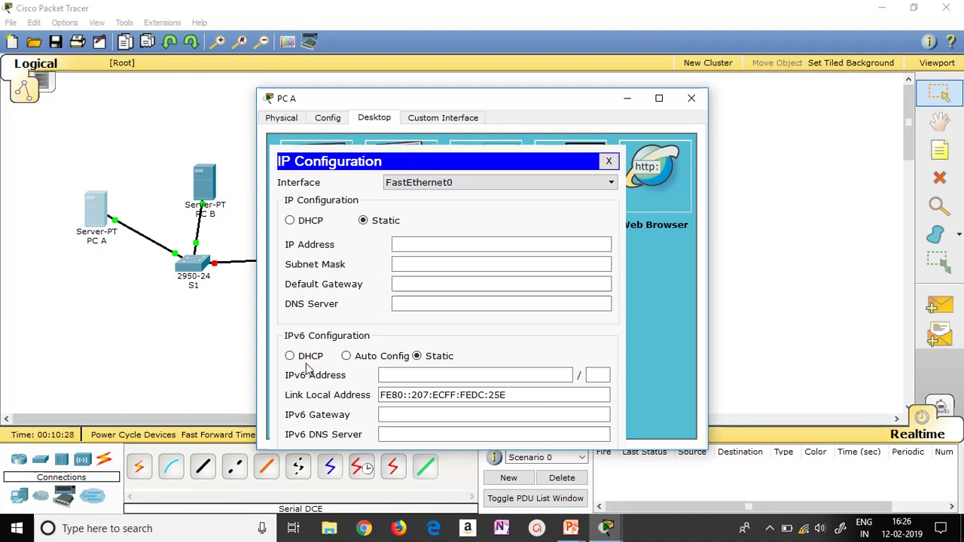
left_click(410, 244)
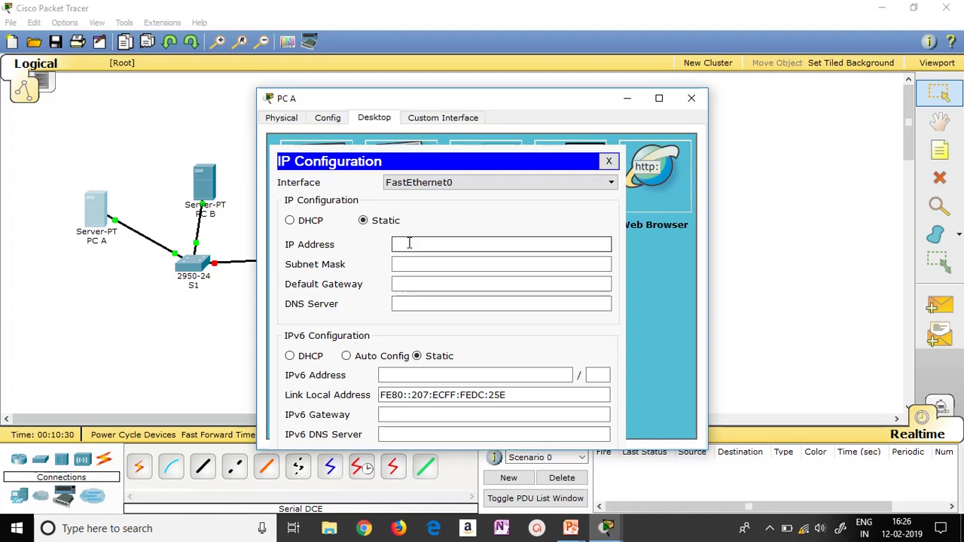
type("1")
key("Num_Lock")
type("92.168.1.5")
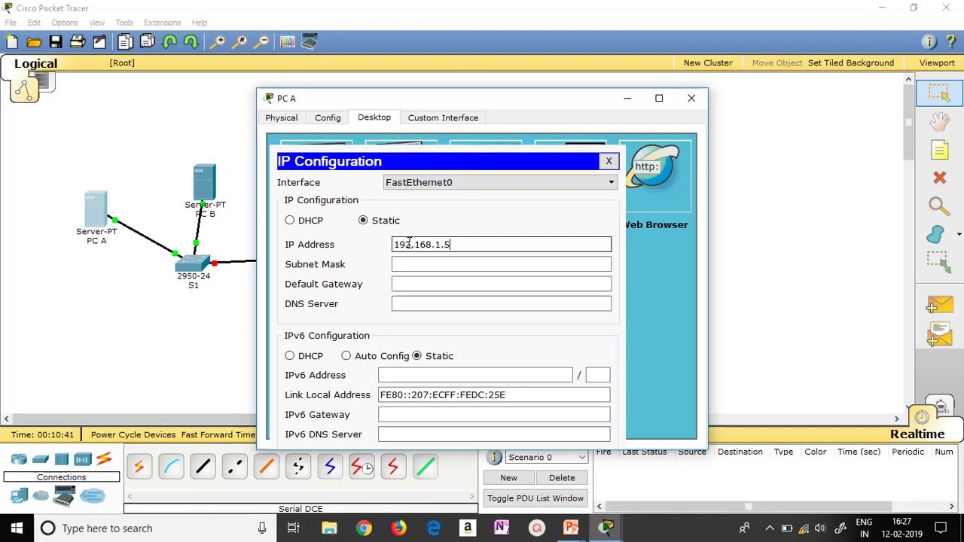
left_click(414, 264)
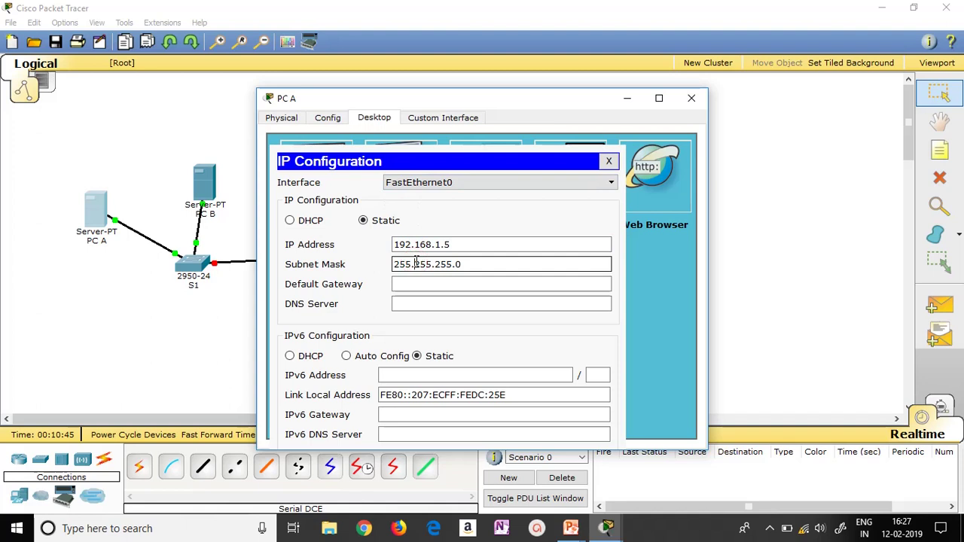
left_click(415, 287)
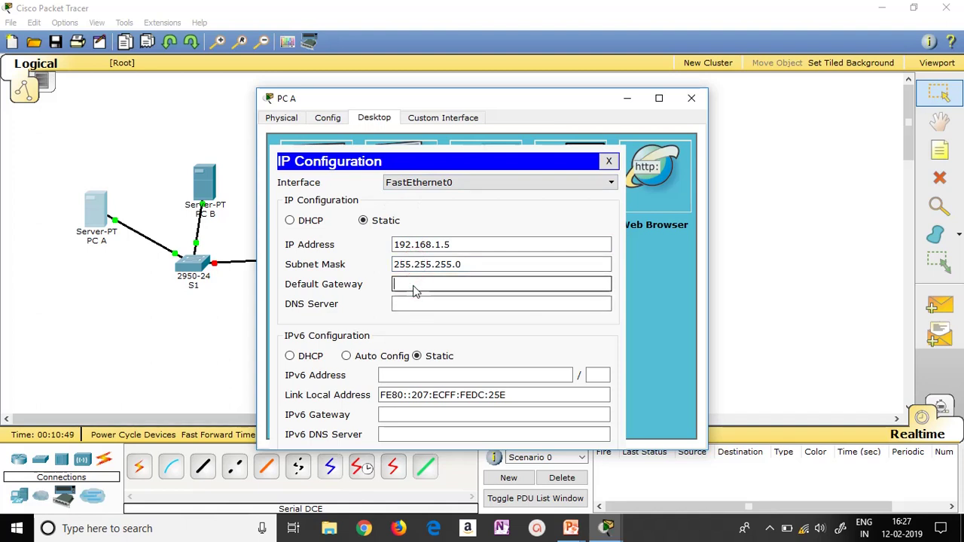
left_click(610, 163)
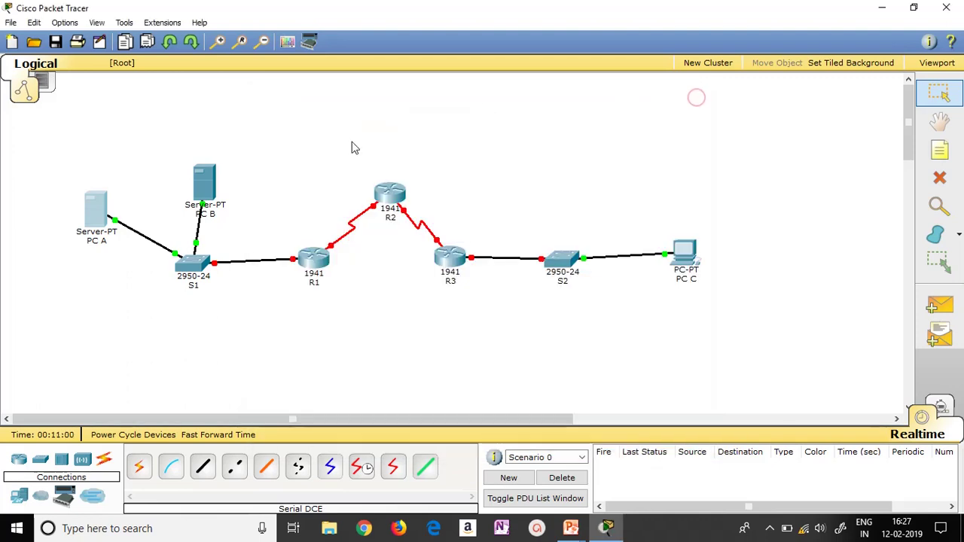
Give PC B the static IP address 192.168.1.6 with subnet mask 255.255.255.0 and close its window.
left_click(210, 189)
left_click(370, 117)
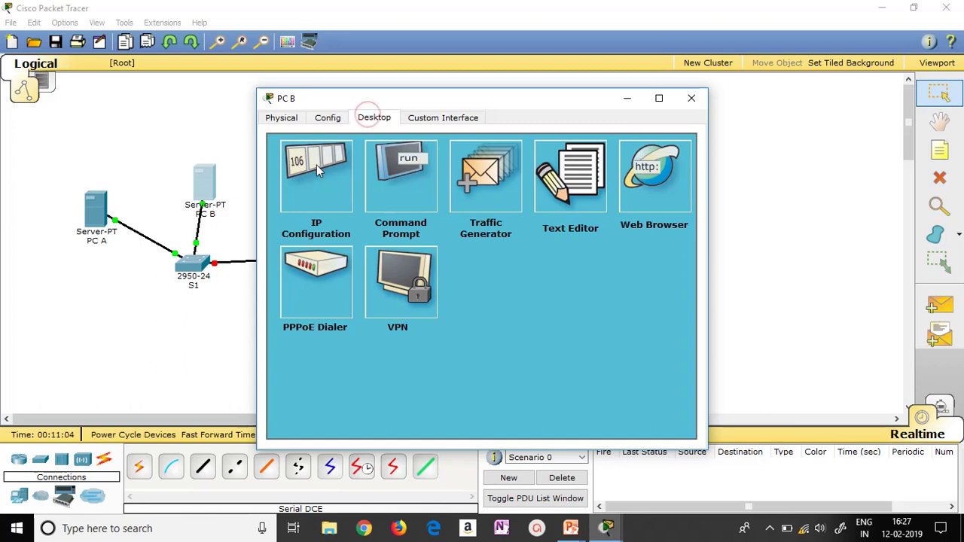
left_click(317, 170)
left_click(427, 244)
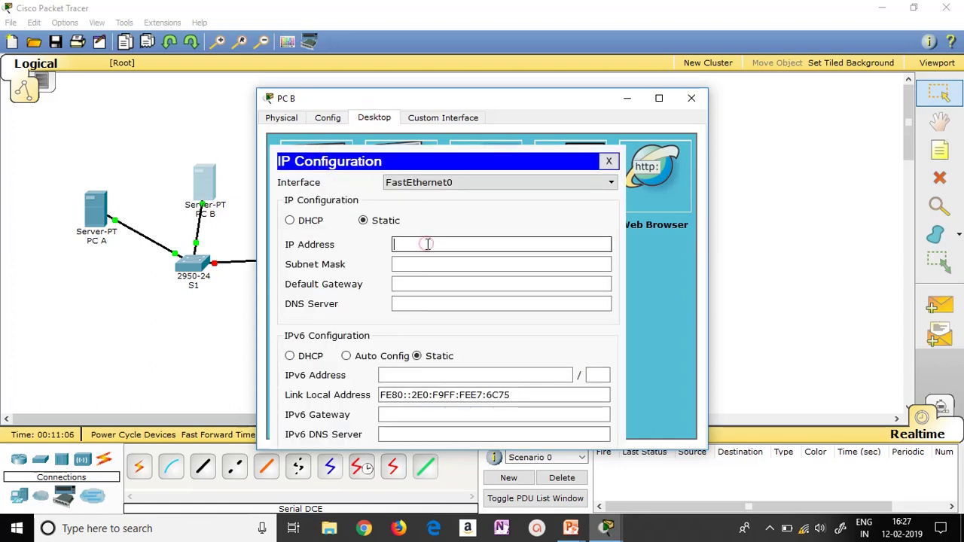
type("192.168")
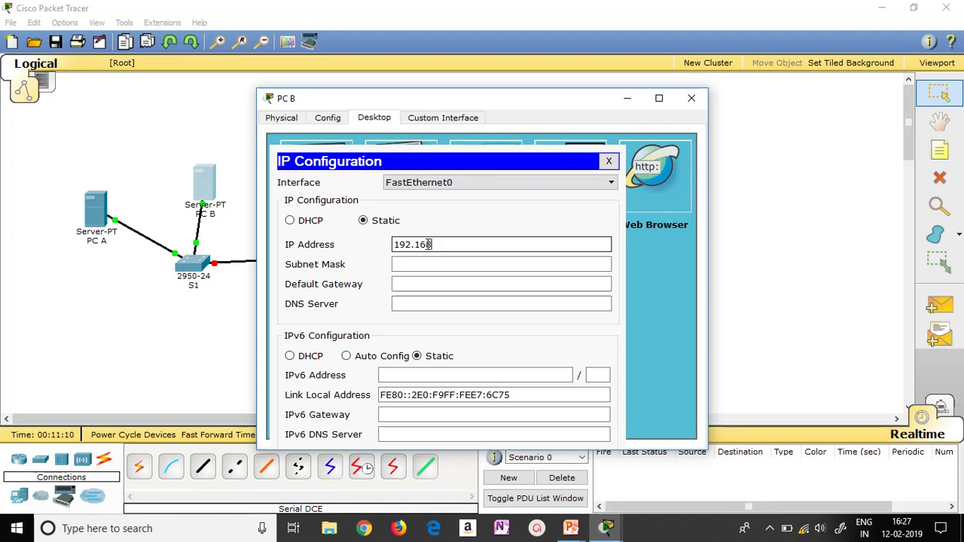
type(".1.6")
left_click(435, 264)
left_click(434, 265)
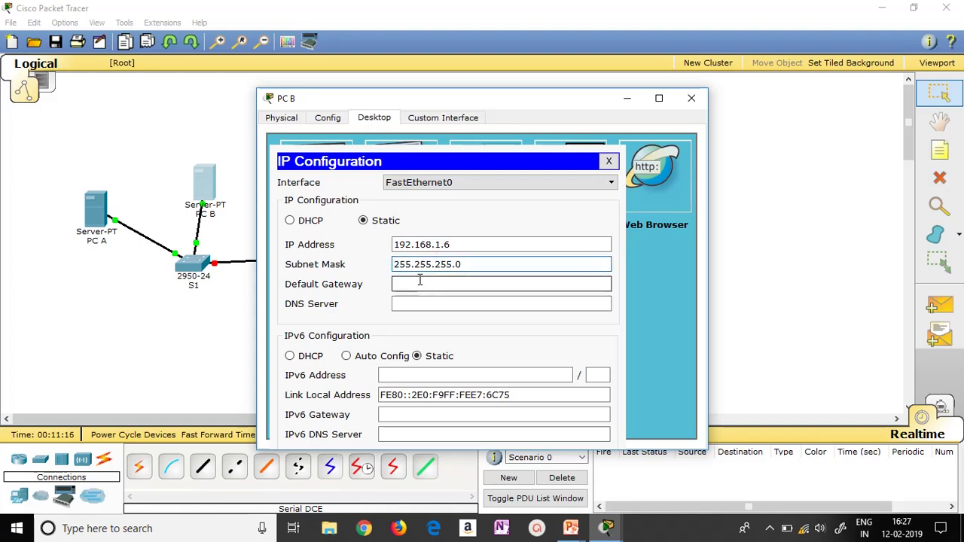
left_click(565, 220)
left_click(691, 97)
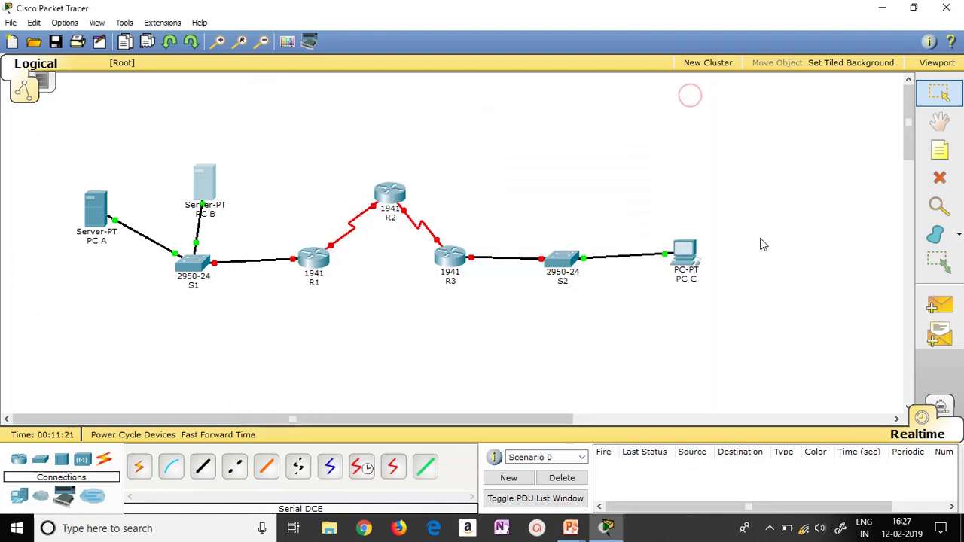
Give PC C the static IP address 192.168.3.5 with subnet mask 255.255.255.0 and close its window.
left_click(686, 256)
left_click(368, 118)
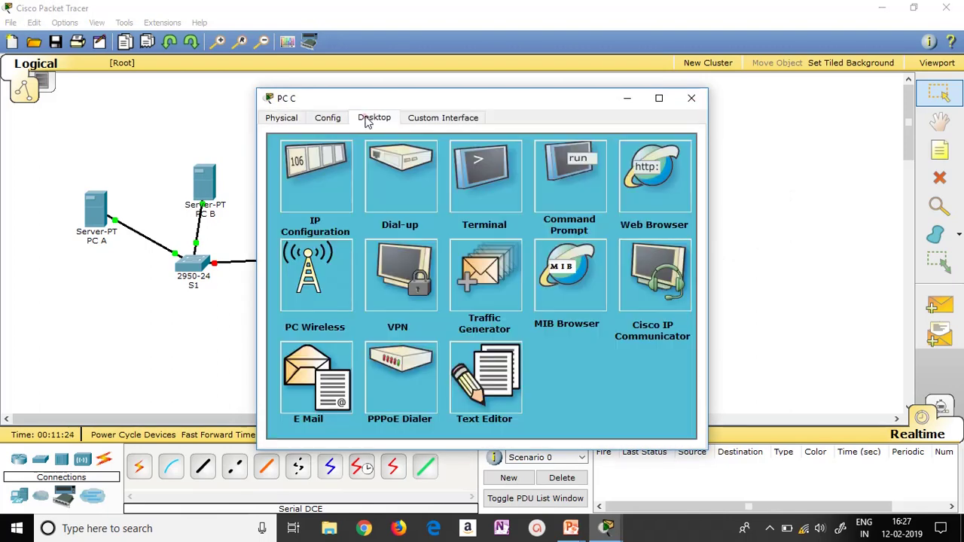
left_click(292, 168)
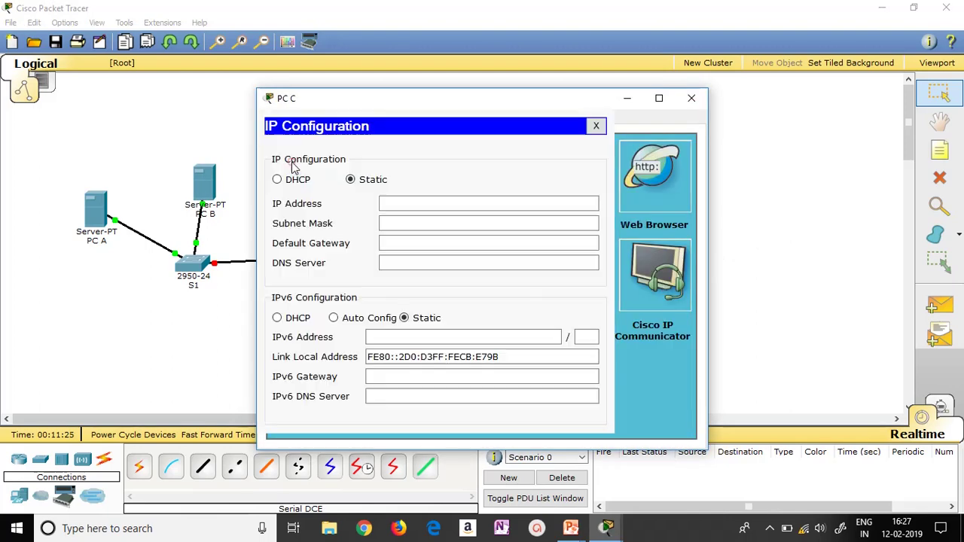
left_click(408, 199)
type("192.16")
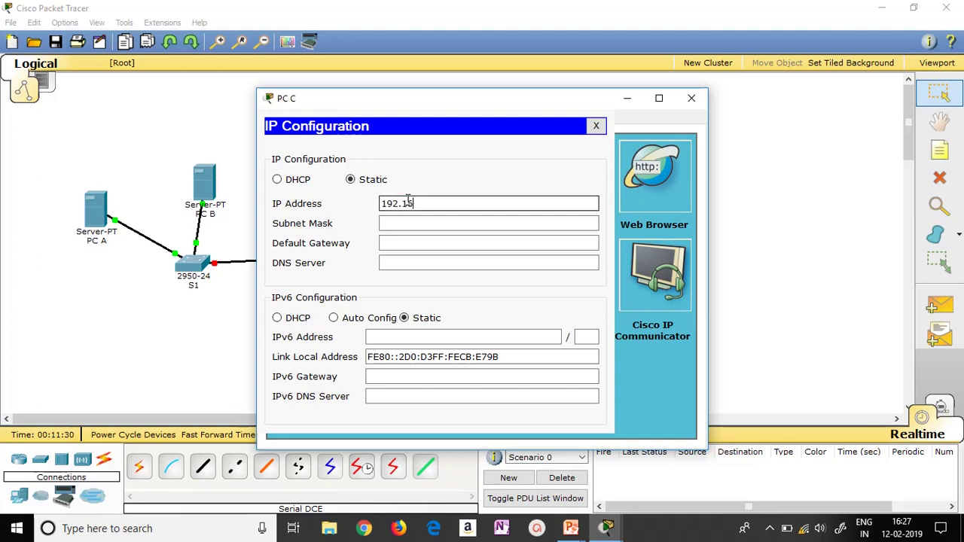
type("8.3.5")
left_click(404, 218)
left_click(401, 220)
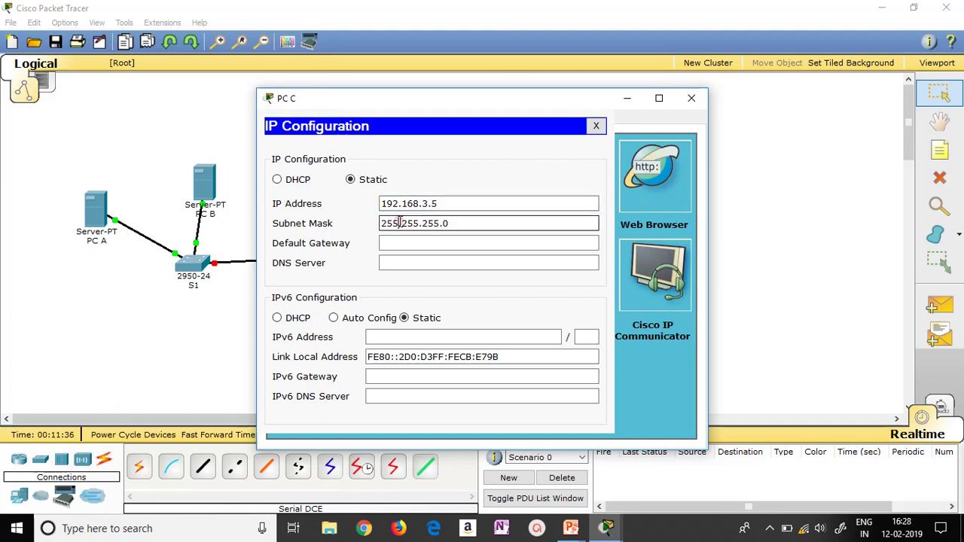
left_click(406, 243)
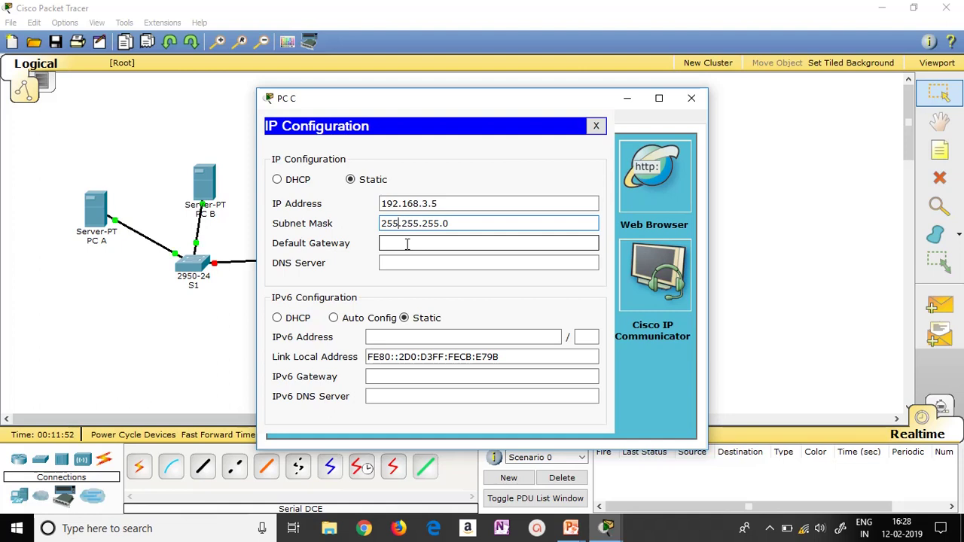
left_click(597, 125)
left_click(691, 98)
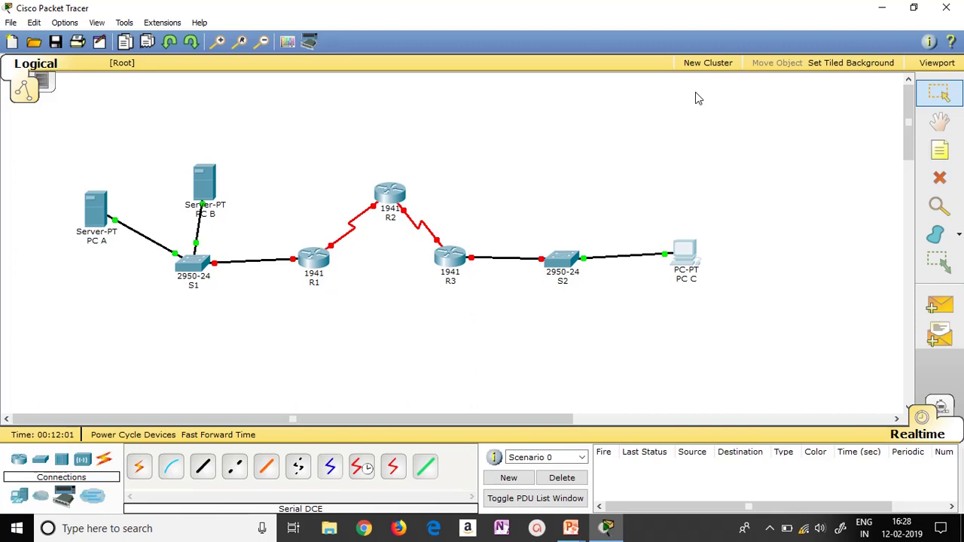
Set R1's GigabitEthernet0/0 to IP address 192.168.1.1 with mask 255.255.255.0 and turn the port on.
left_click(317, 261)
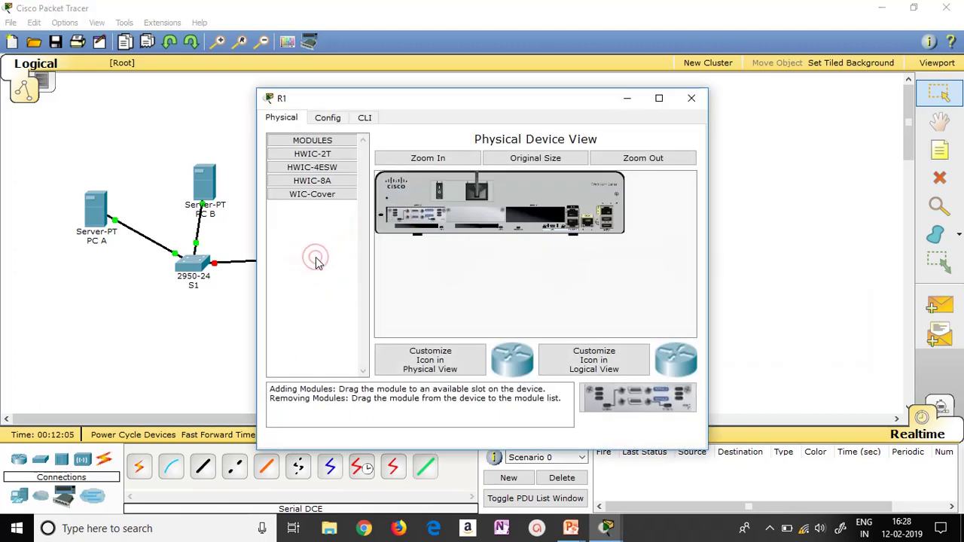
left_click(318, 121)
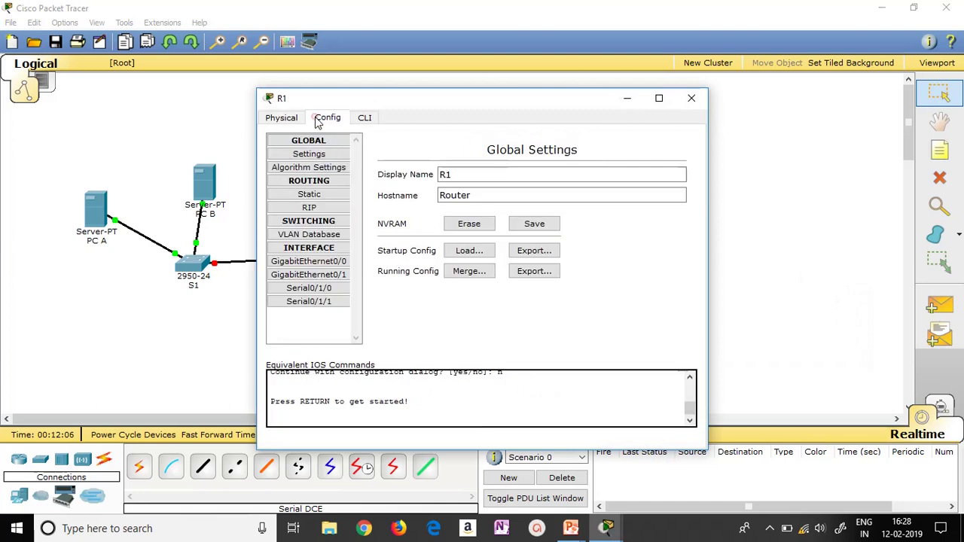
left_click(328, 266)
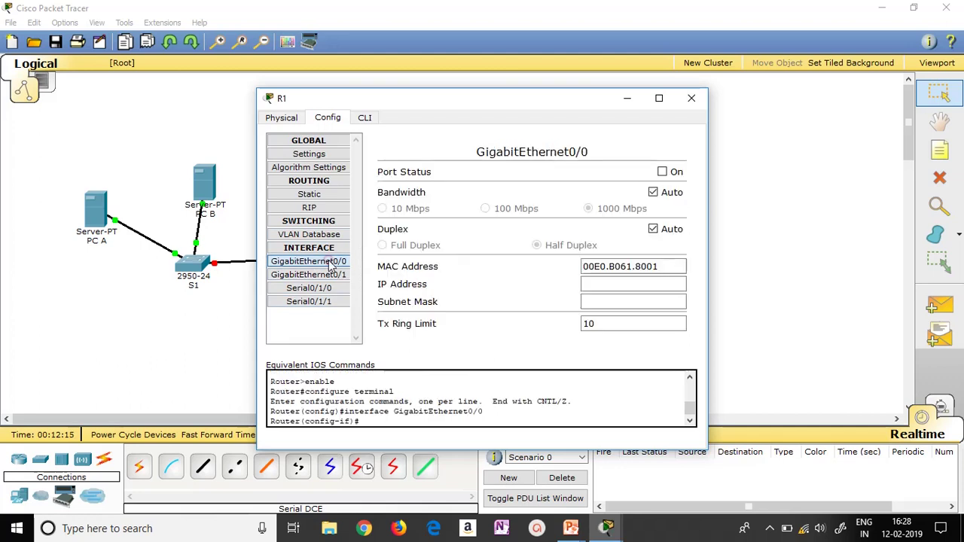
left_click(614, 284)
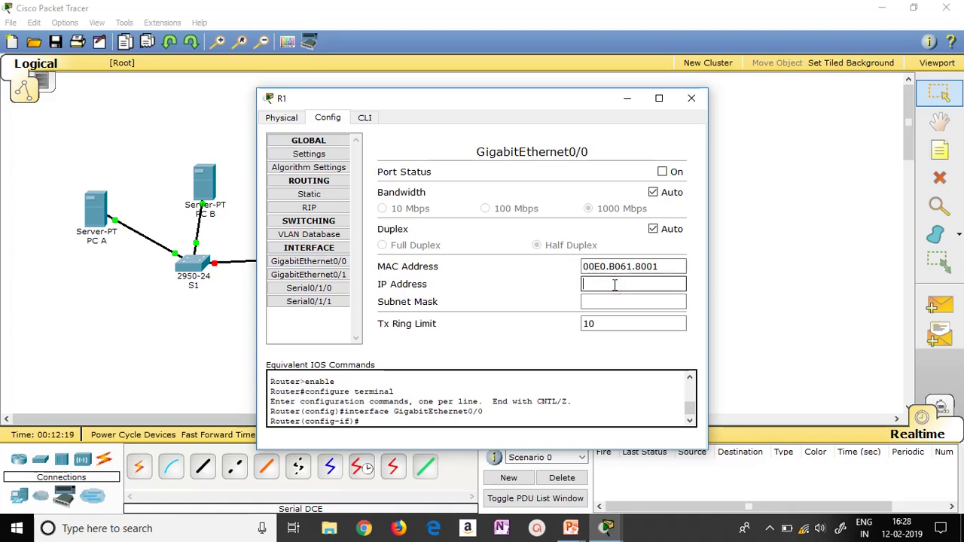
type("192.168.1.1")
key("Tab")
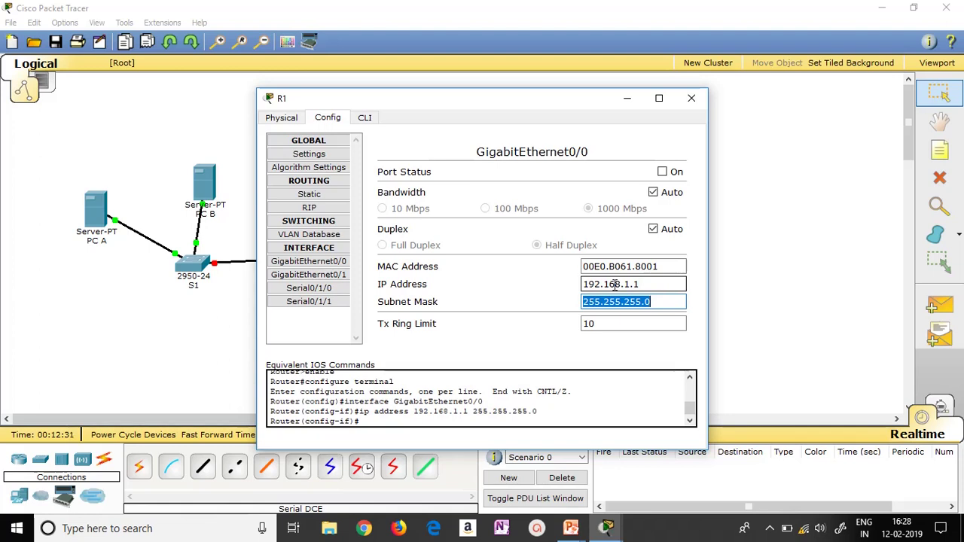
left_click(662, 173)
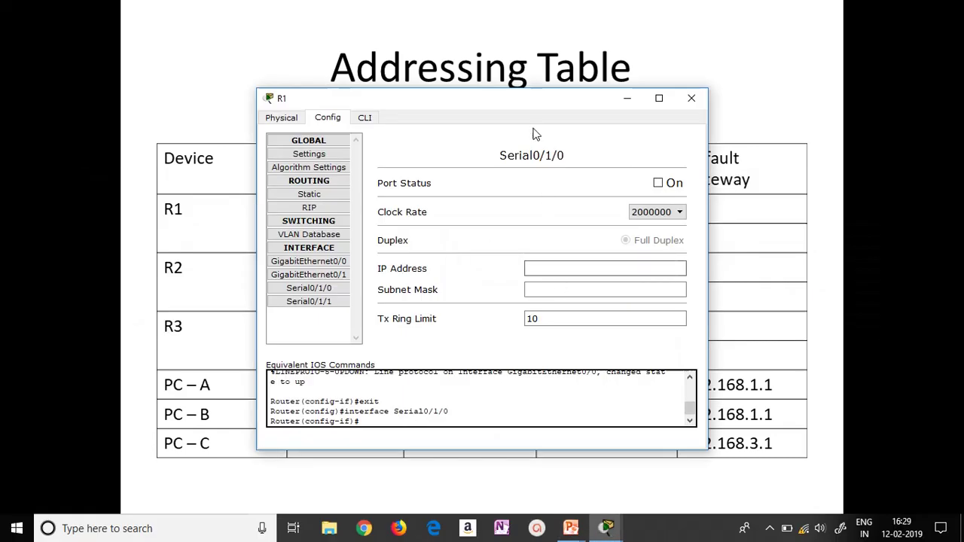
Move R1's window off the addressing table, turn on its Serial0/1/0 port and set the IP address to 10.1.1.1.
left_click_drag(528, 98, 351, 65)
left_click(498, 149)
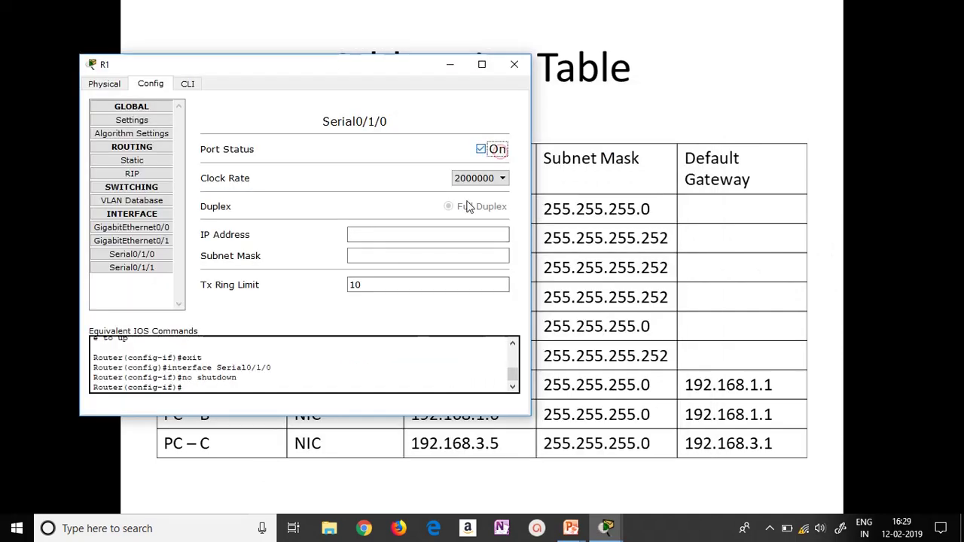
left_click(376, 235)
type("10.1.1.1")
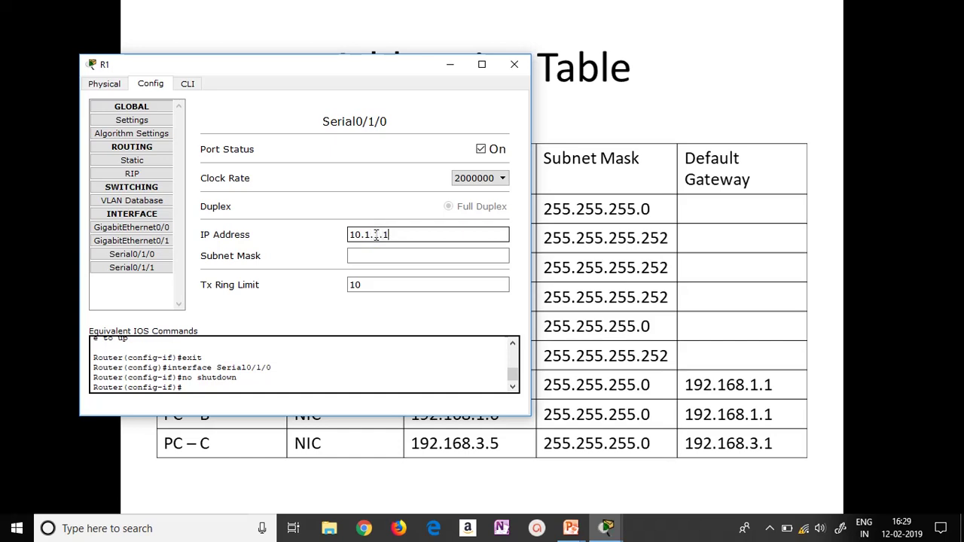
key("Tab")
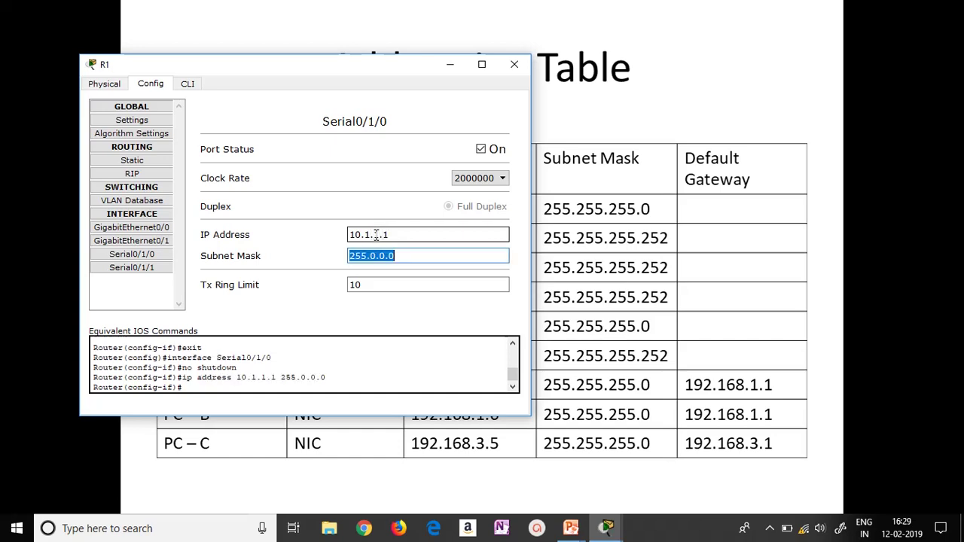
Set the subnet mask of R1's Serial0/1/0 to 255.255.255.252 and close R1's window.
key("End")
key("BackSpace")
key("BackSpace")
key("BackSpace")
key("BackSpace")
key("BackSpace")
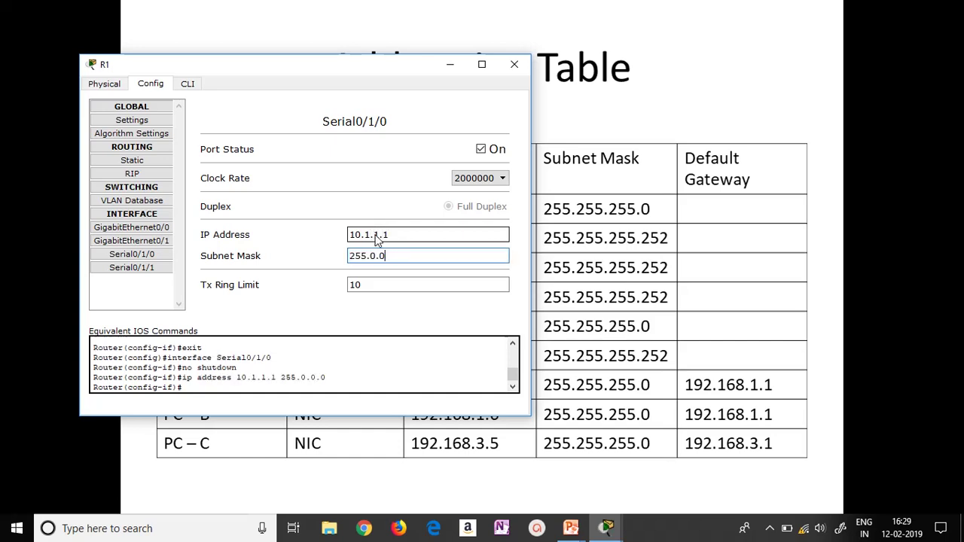
type("255.255")
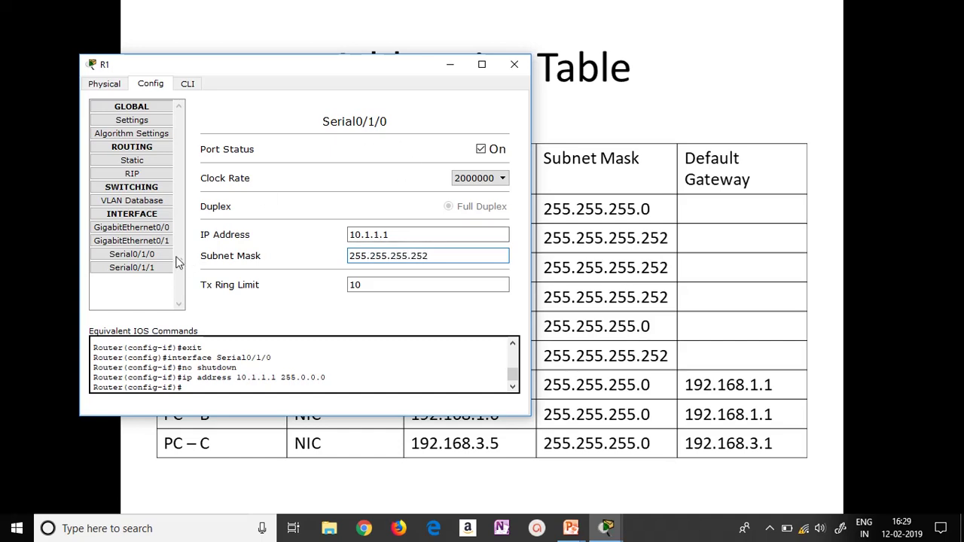
left_click(509, 69)
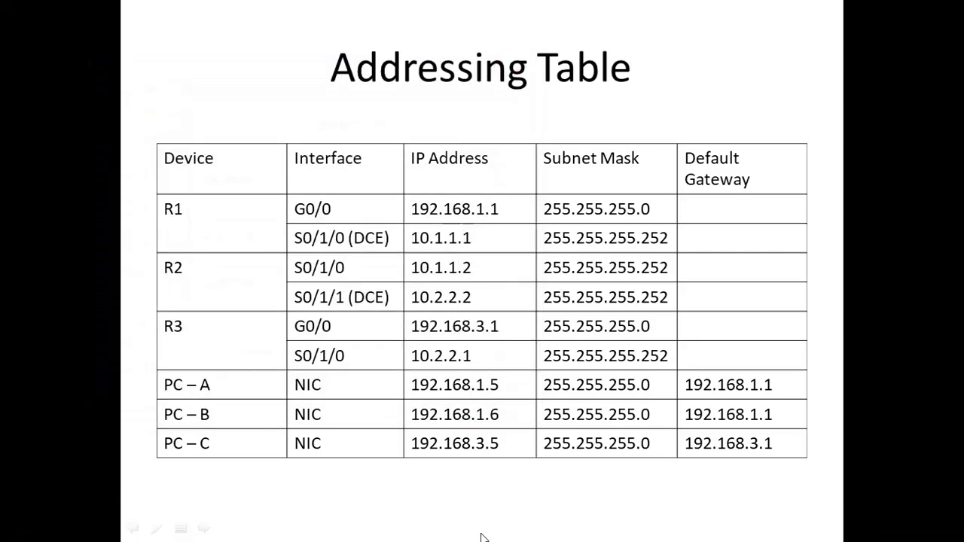
Switch back to Packet Tracer, turn on R2's Serial0/1/0 port and set its IP address to 10.1.1.2.
key("alt+Tab")
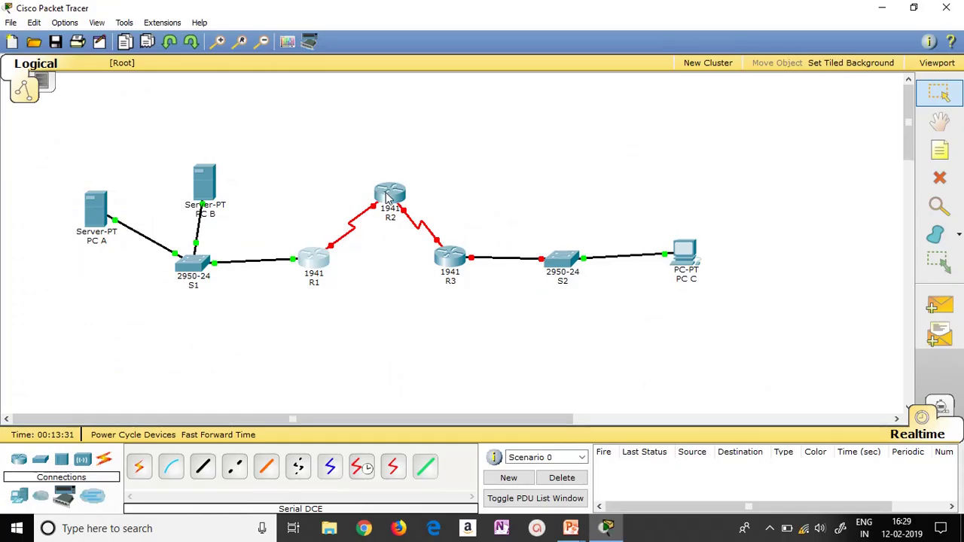
left_click(388, 194)
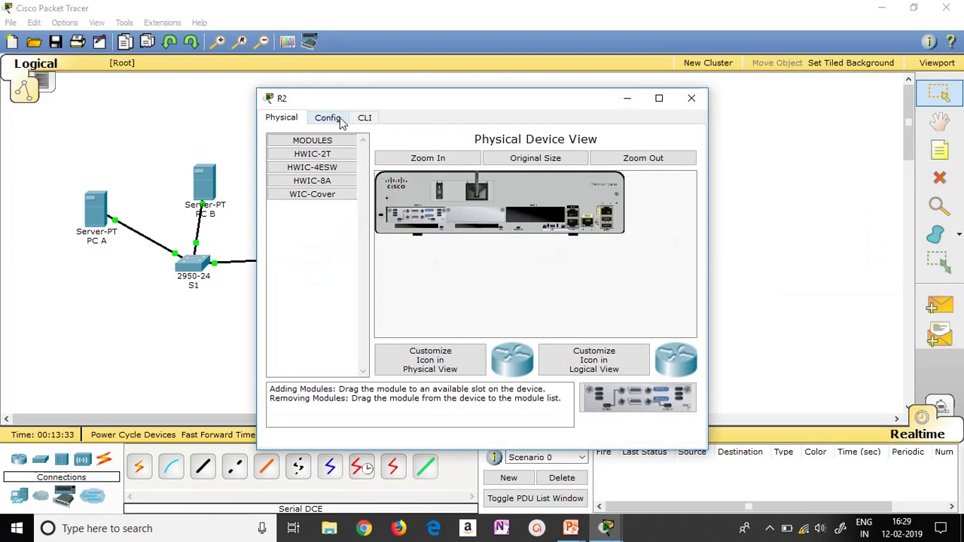
left_click(340, 120)
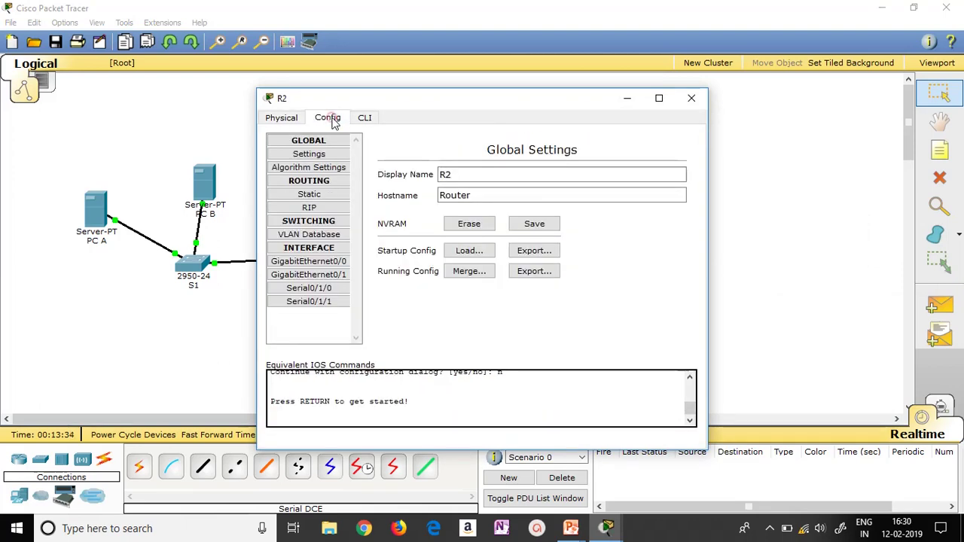
left_click(332, 291)
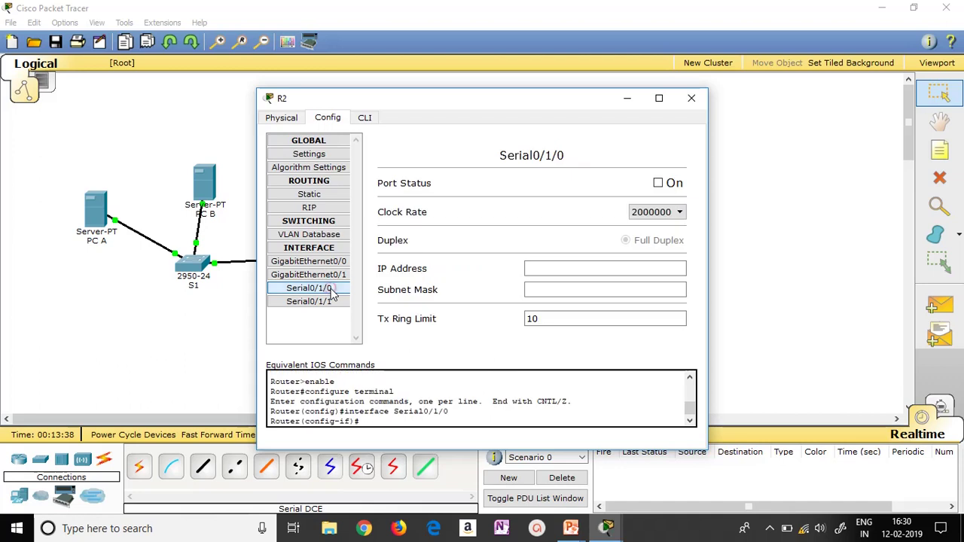
left_click(674, 187)
left_click(565, 269)
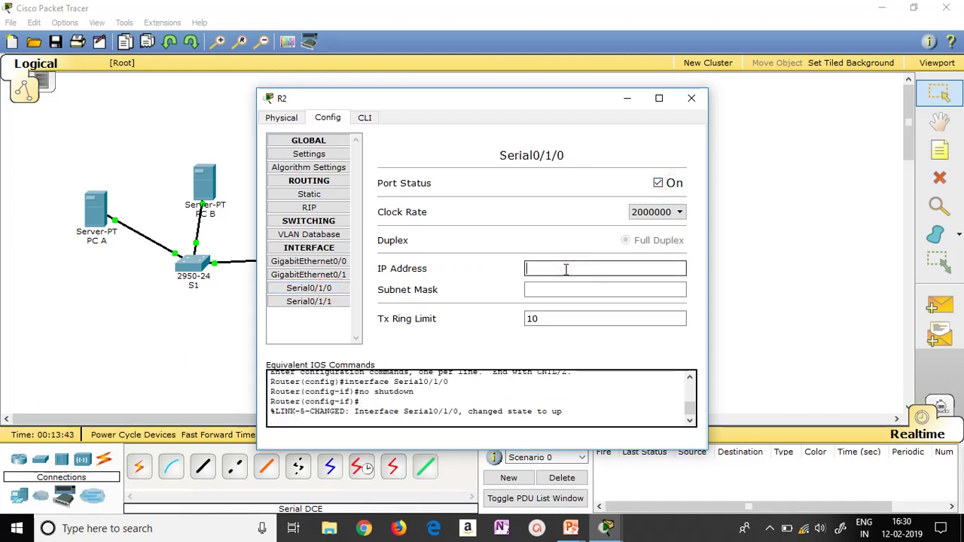
type("10.1.1.2")
key("Tab")
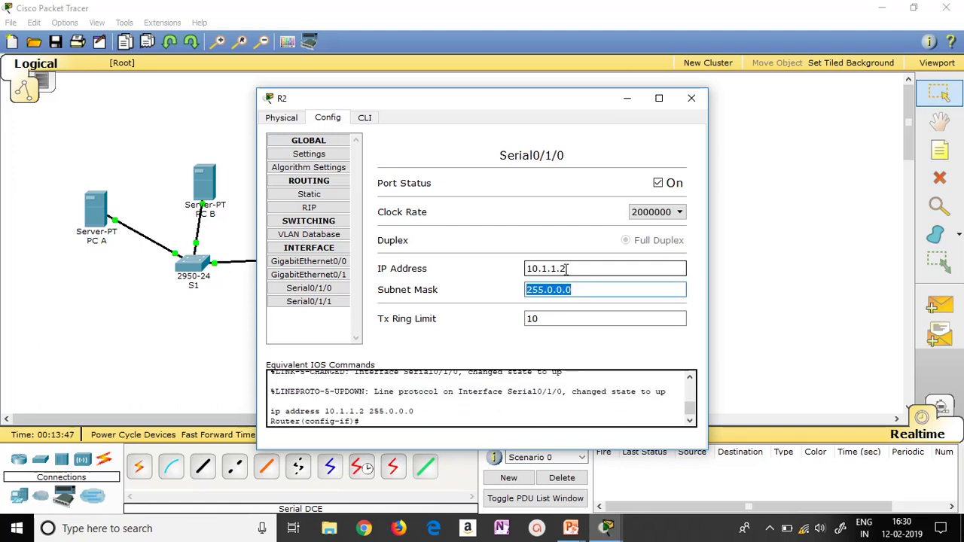
Set the subnet mask of R2's Serial0/1/0 to 255.255.255.252.
key("End")
key("BackSpace")
key("BackSpace")
key("BackSpace")
key("BackSpace")
key("BackSpace")
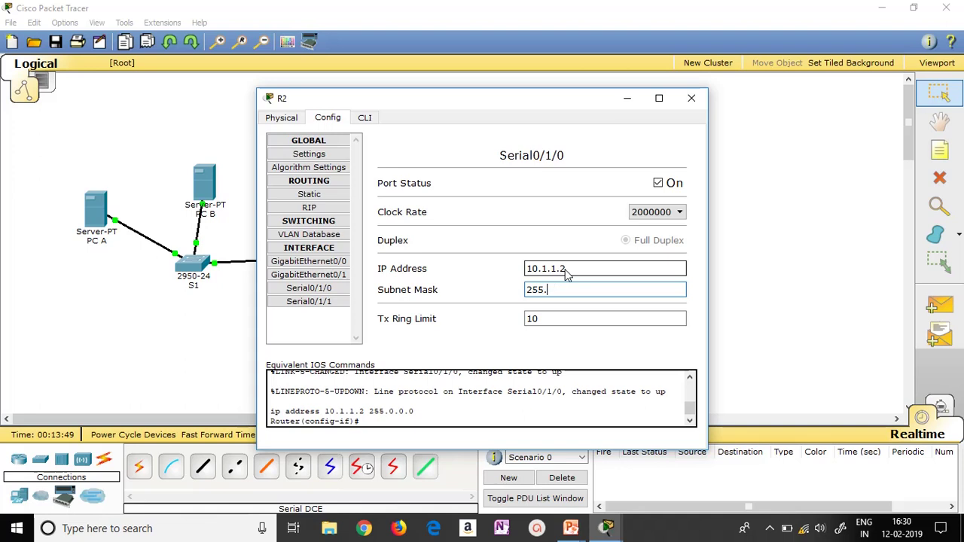
type("255.255.252")
Turn on R2's Serial0/1/1 with IP address 10.2.2.2 and mask 255.255.255.252, and close R2's window.
left_click(330, 302)
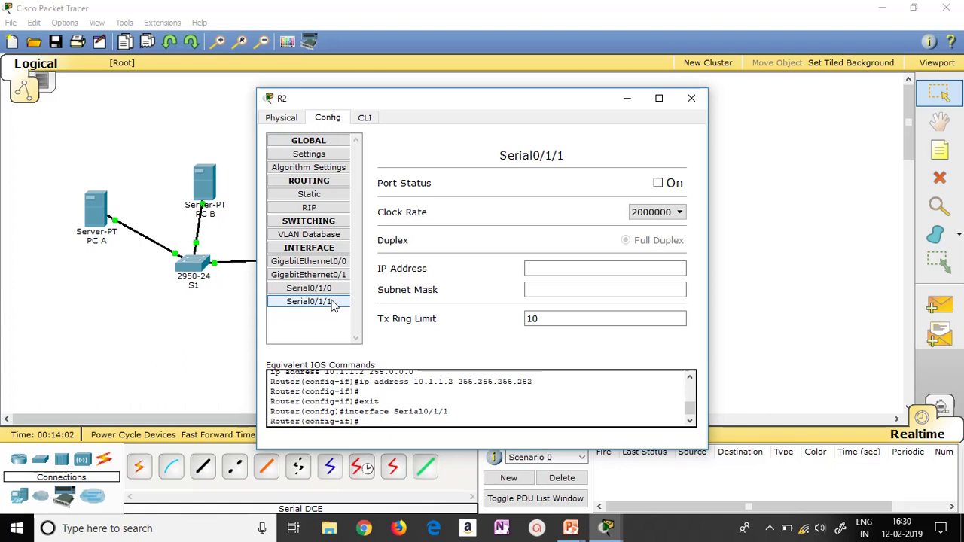
left_click(658, 183)
left_click(560, 269)
type("10.")
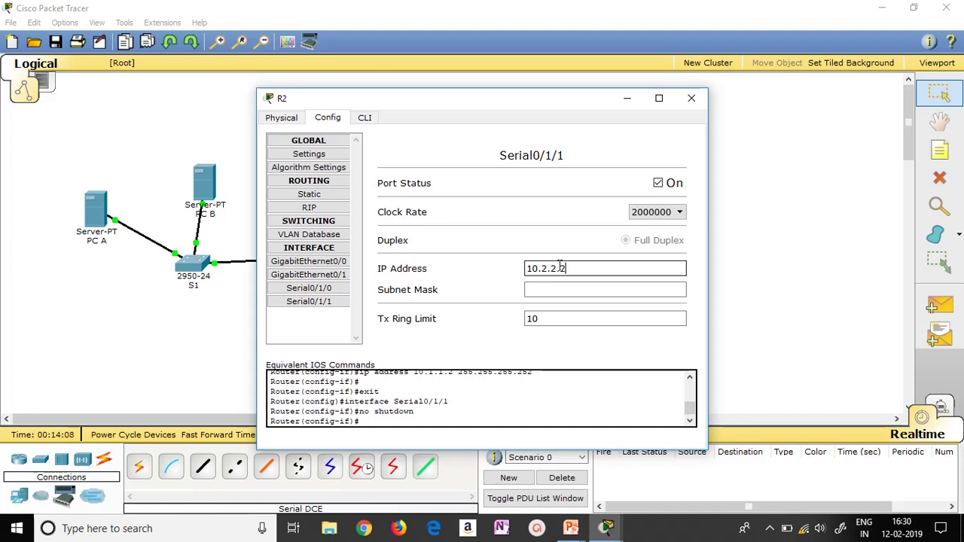
type("2.2.2")
key("Tab")
key("Return")
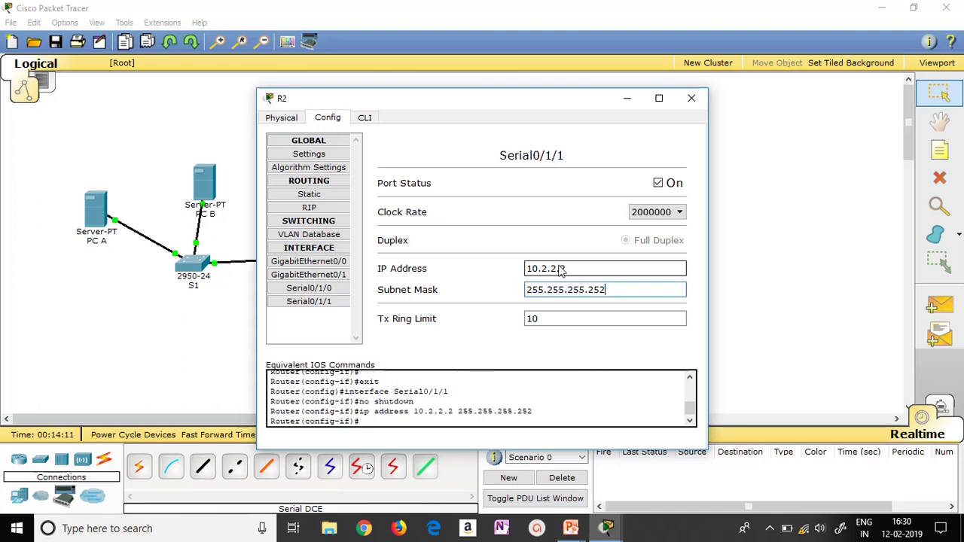
left_click(692, 100)
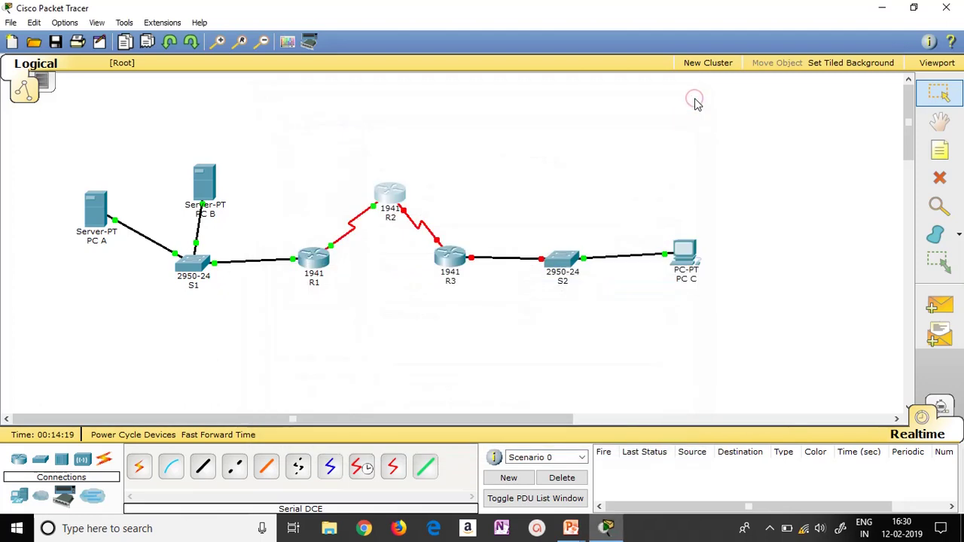
Turn on R3's GigabitEthernet0/0 port and give it IP address 192.168.3.1 with mask 255.255.255.0.
left_click(447, 264)
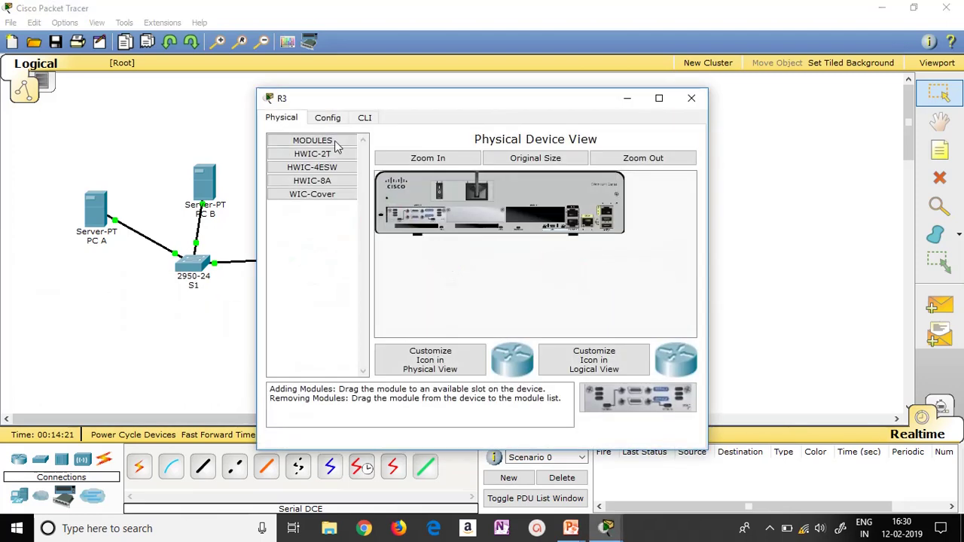
left_click(330, 120)
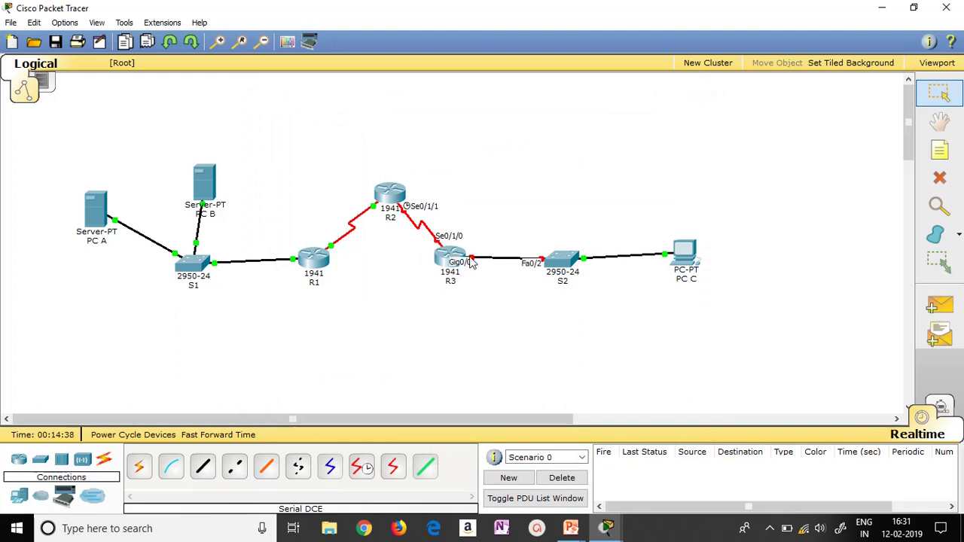
left_click(446, 263)
left_click(155, 235)
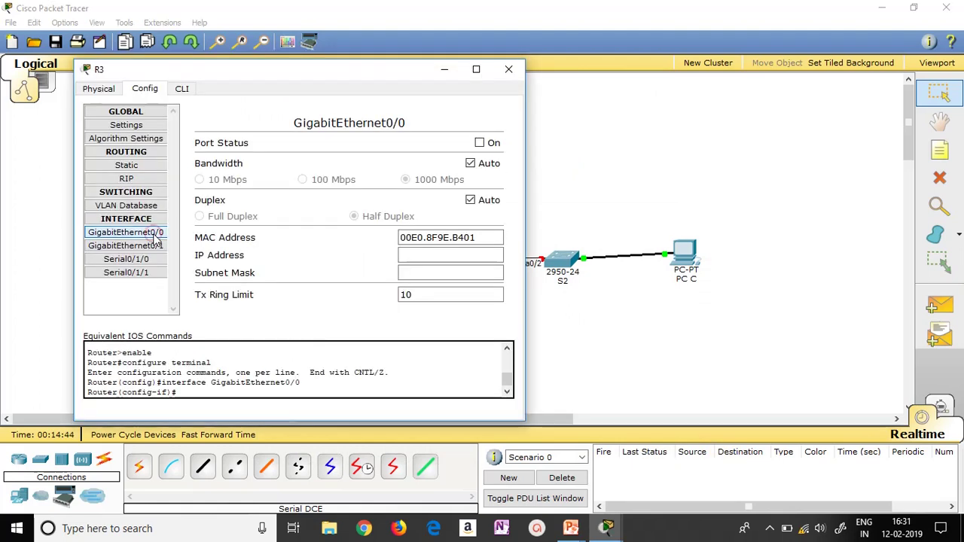
left_click(480, 143)
left_click(411, 254)
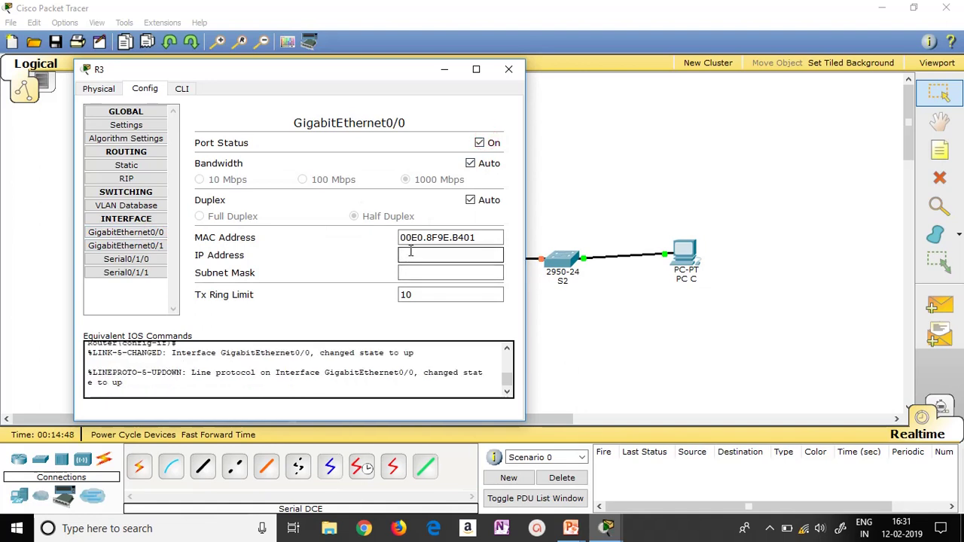
type("19")
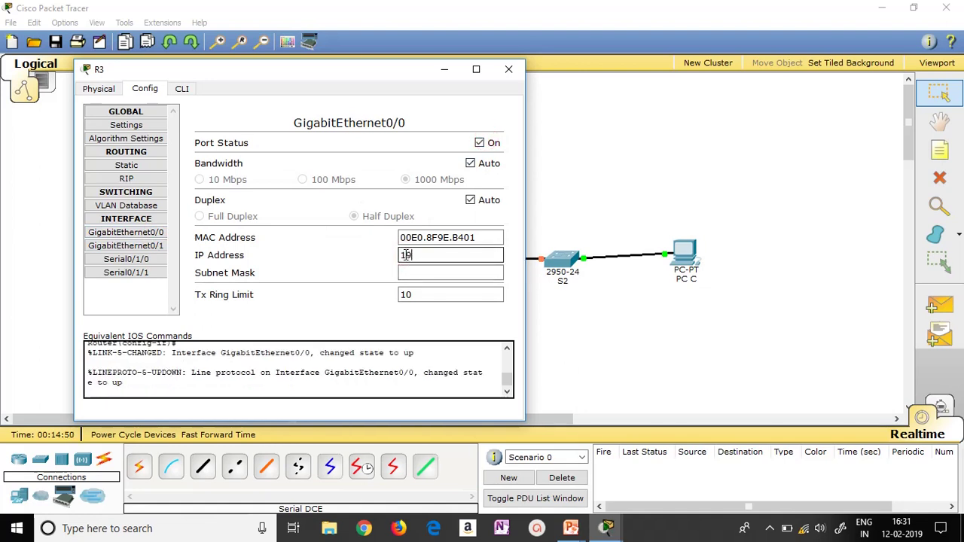
type("2.168.3.1")
key("Tab")
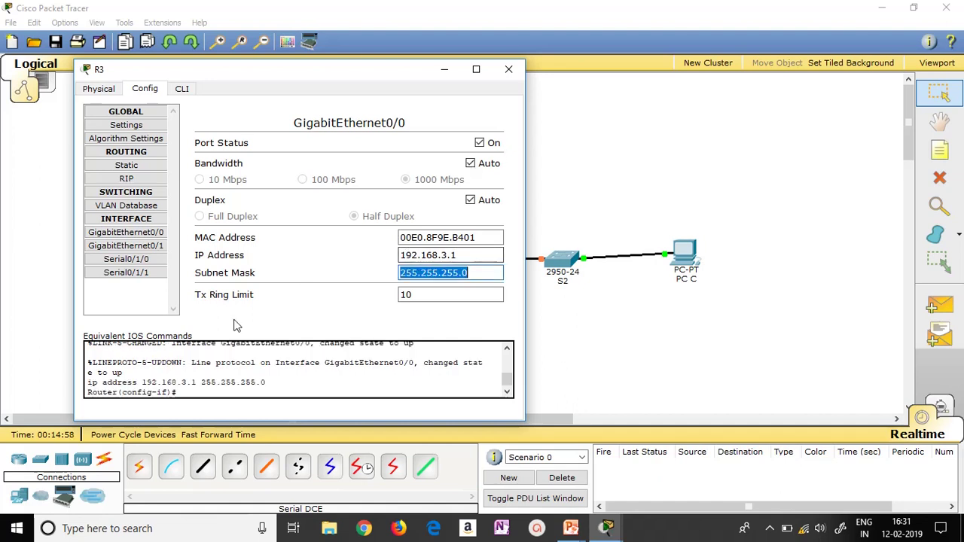
Turn on R3's Serial0/1/0 port and set its IP address to 10.2.2.1.
left_click(151, 259)
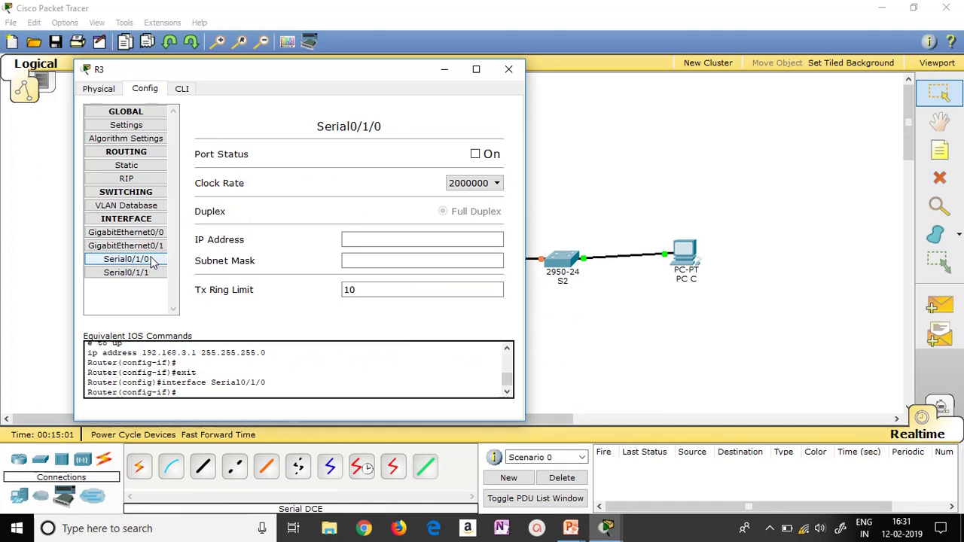
left_click(475, 155)
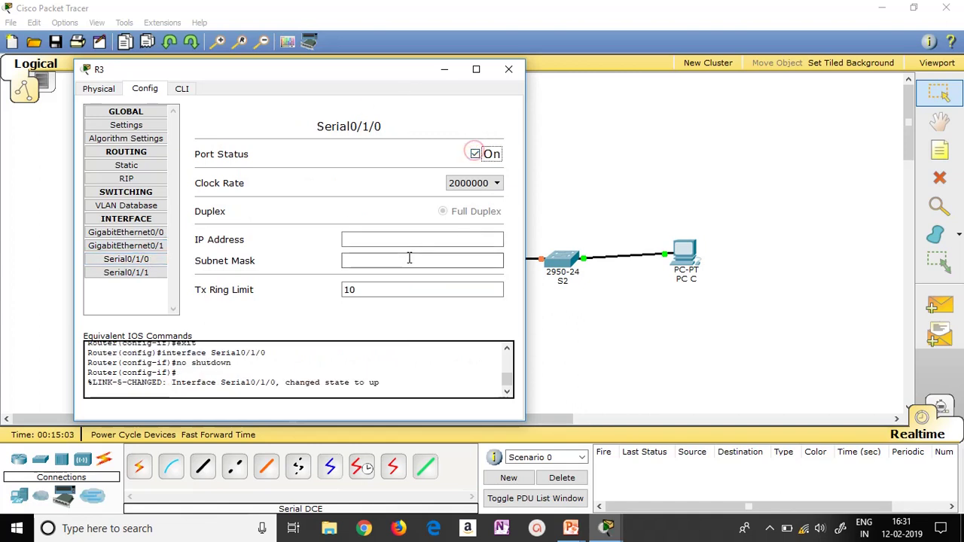
left_click(393, 240)
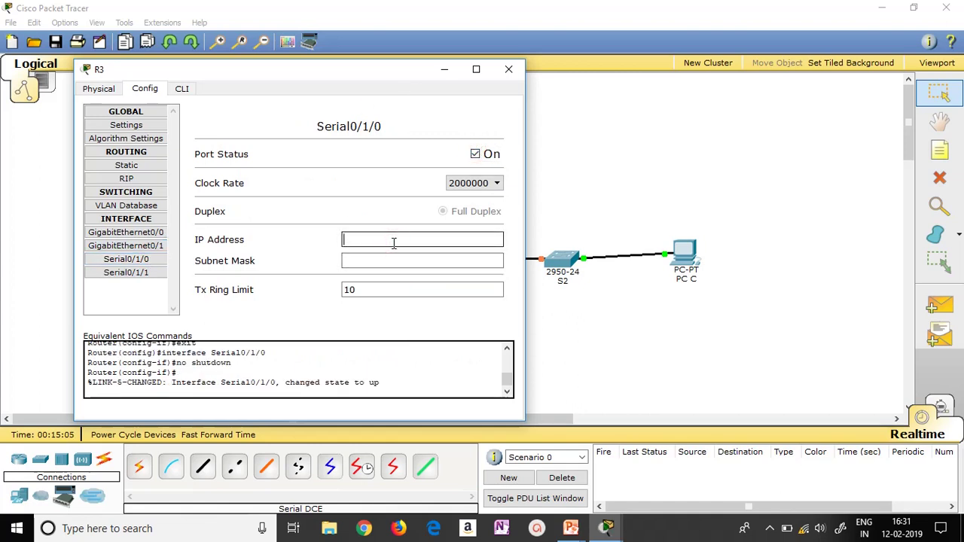
type("10.2.2.1")
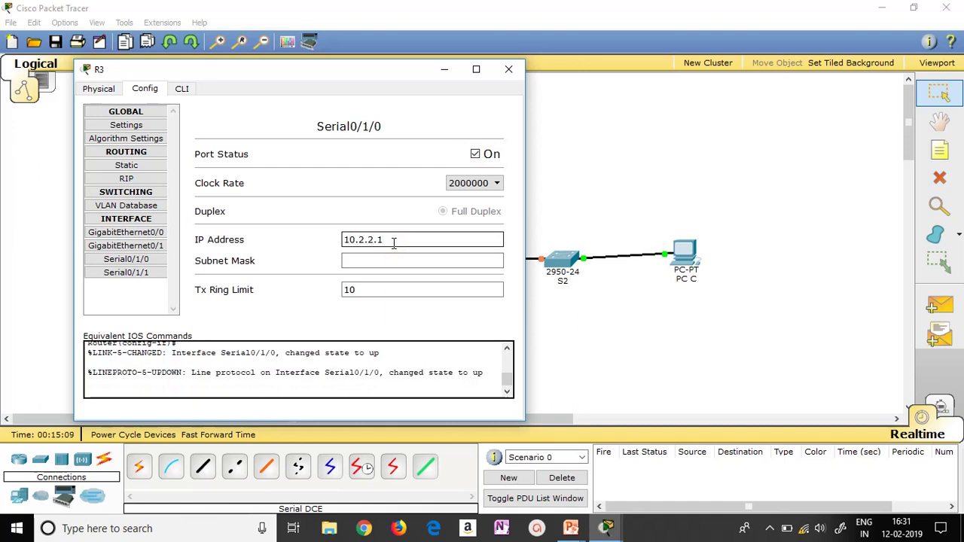
key("Tab")
Set the subnet mask of R3's Serial0/1/0 to 255.255.255.252 and close R3's window.
key("End")
key("BackSpace")
key("BackSpace")
key("BackSpace")
key("BackSpace")
key("BackSpace")
type("255.255.2")
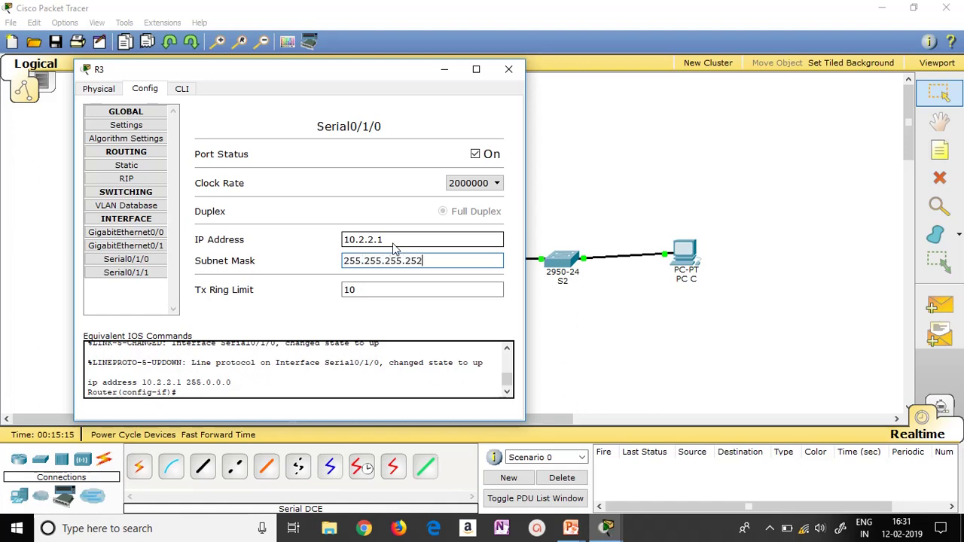
left_click(510, 71)
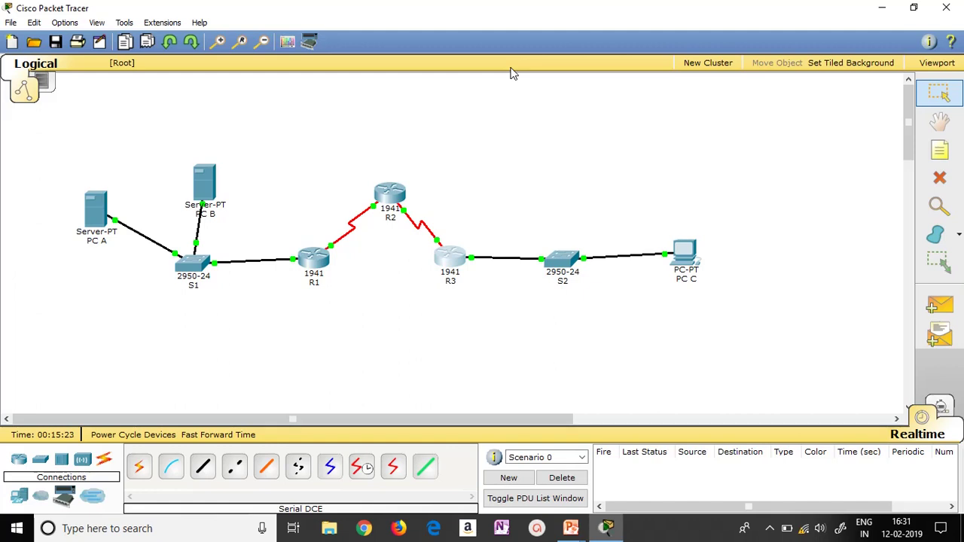
Check the default gateways in the addressing table and set PC A's default gateway to 192.168.1.1.
key("alt+Tab")
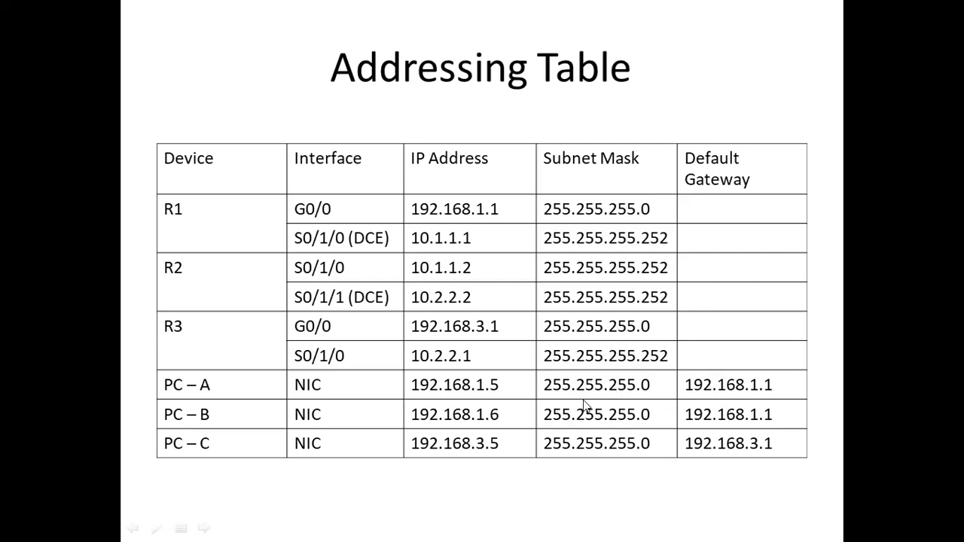
key("alt+Tab")
left_click(94, 207)
left_click(98, 211)
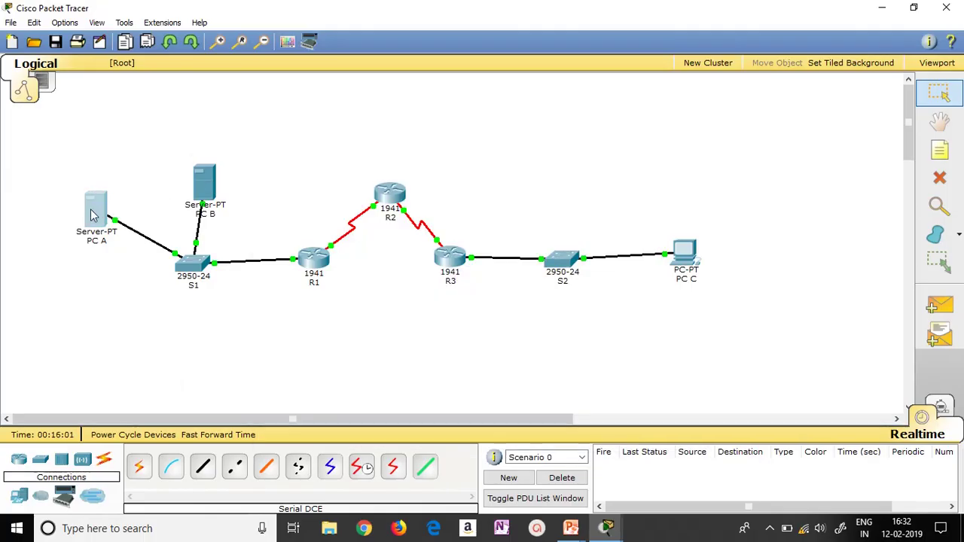
left_click(94, 215)
left_click(316, 171)
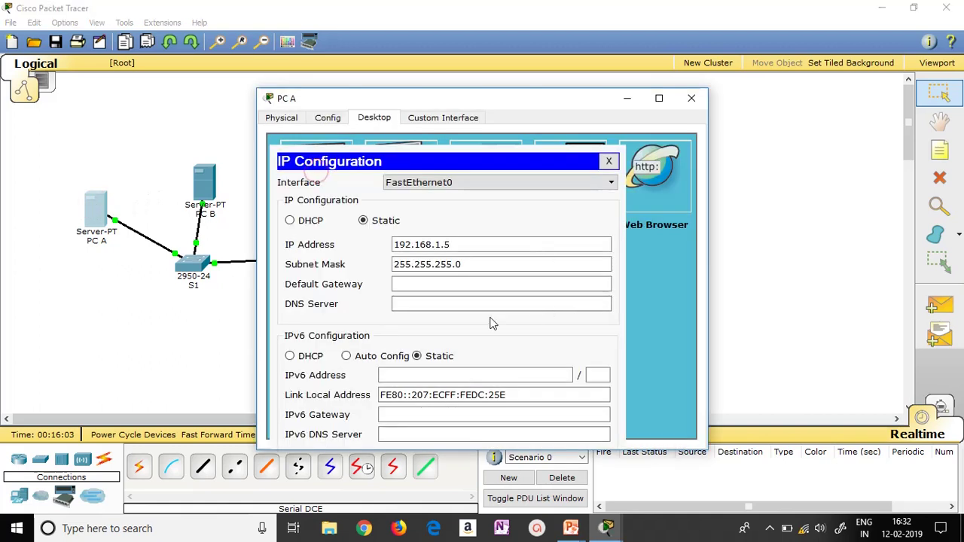
left_click(465, 283)
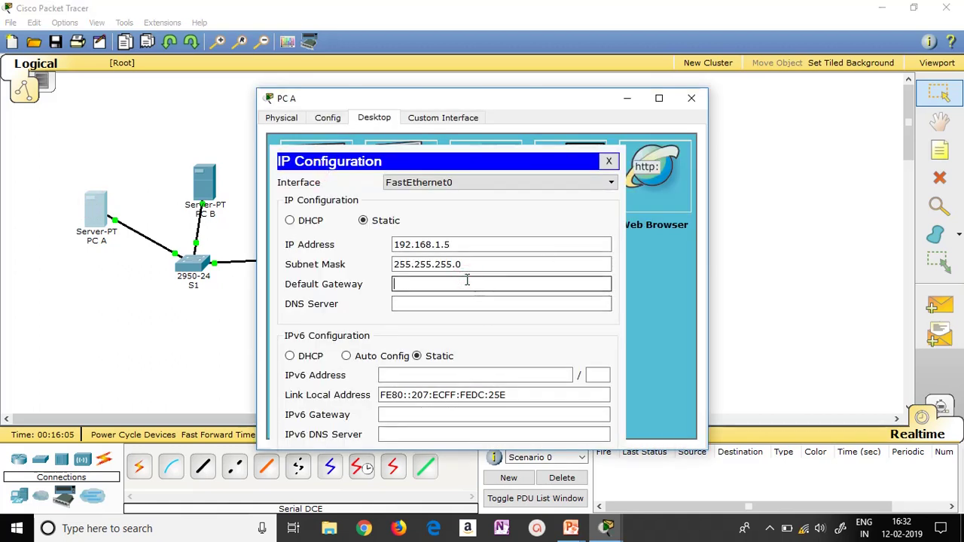
type("192.168.1.1")
Set PC B's default gateway to 192.168.1.1 in its IP configuration.
left_click(427, 285)
type("1")
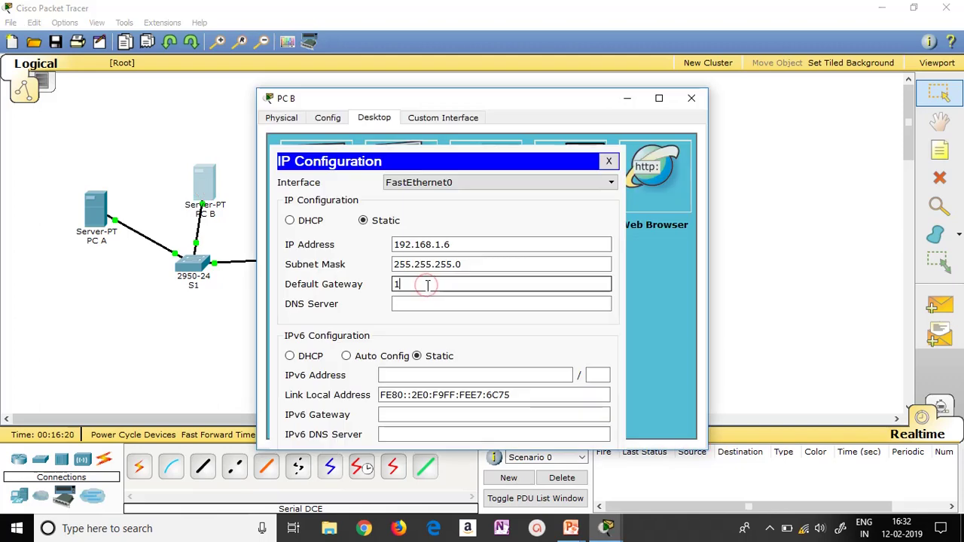
type("92.168")
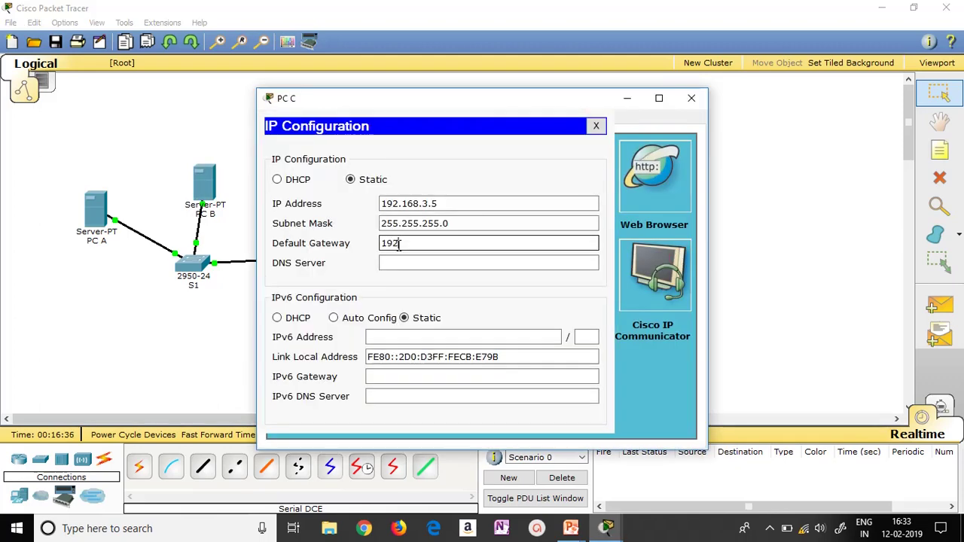
Set PC C's default gateway to 192.168.3.1 and close its IP configuration and device window.
type(".168.3.1")
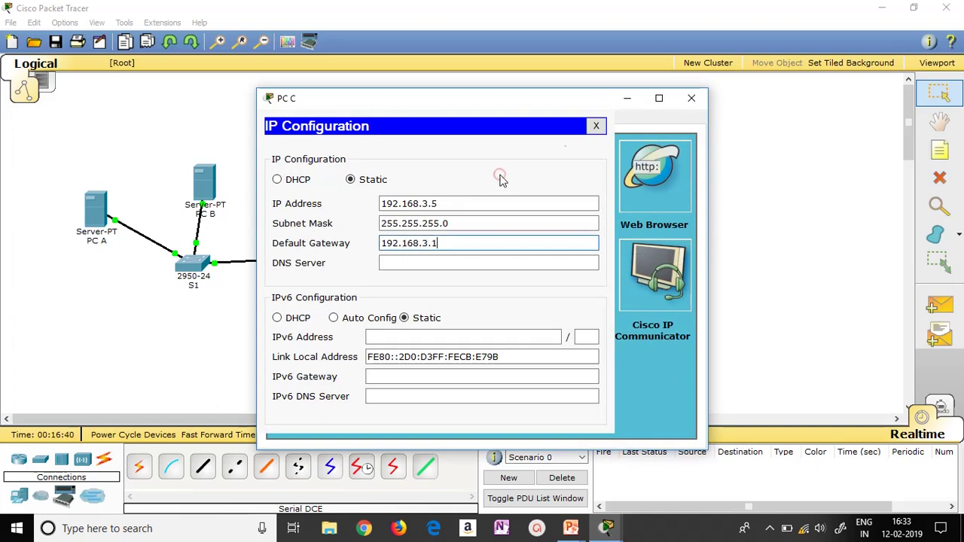
left_click(595, 126)
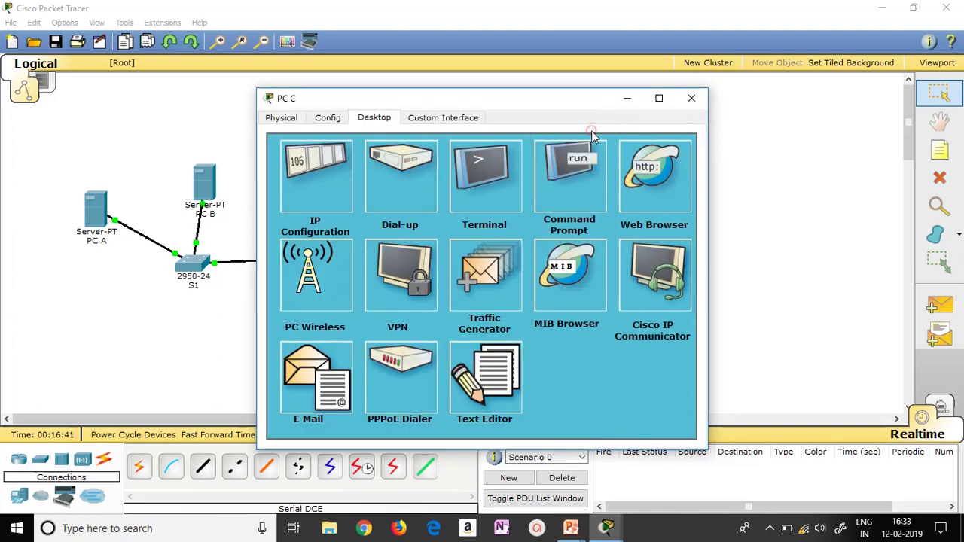
left_click(691, 98)
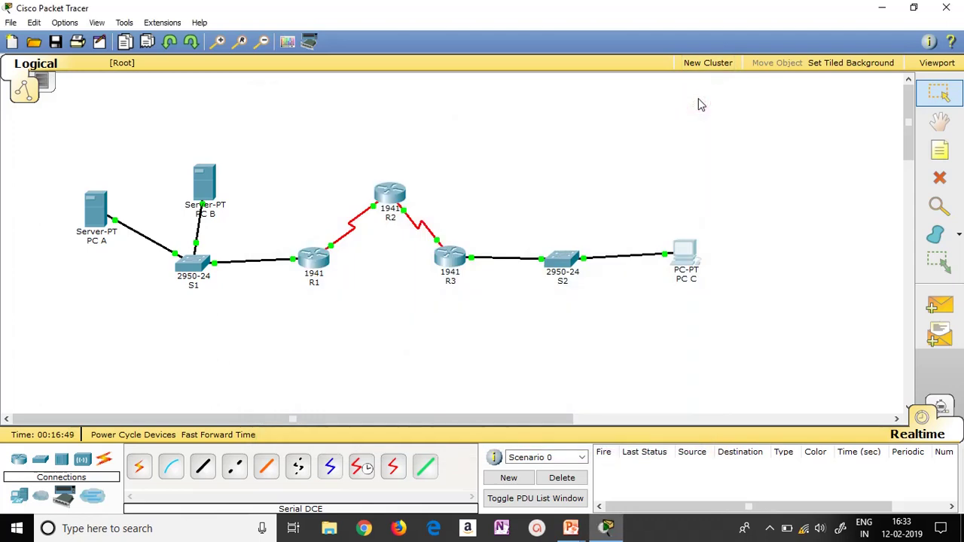
Test connectivity by sending simple PDUs from PC A to PC B and from PC A to router R1.
left_click(935, 308)
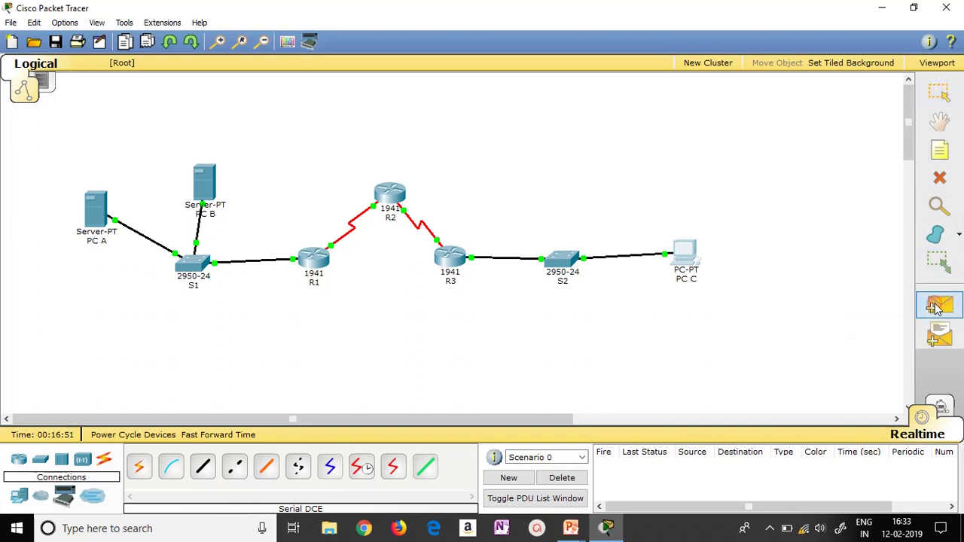
left_click(92, 211)
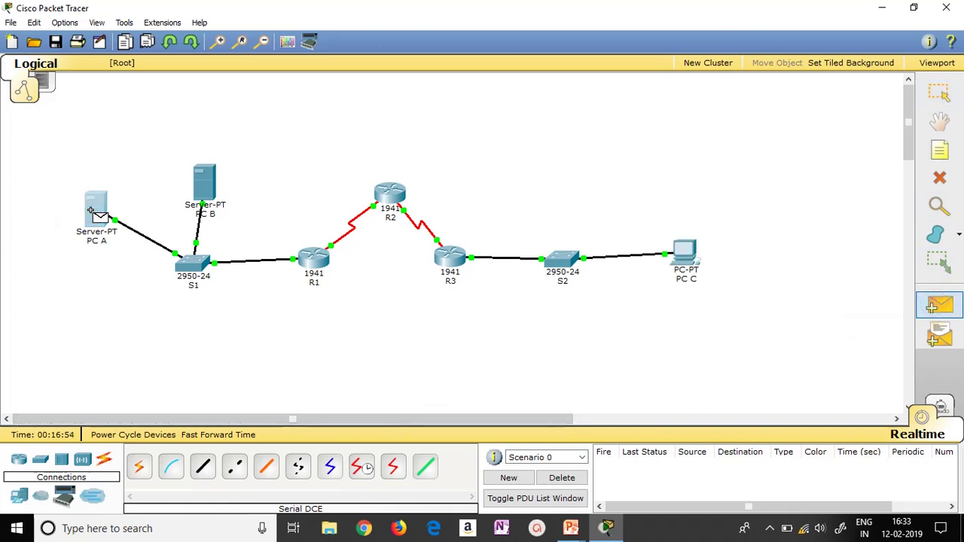
left_click(203, 184)
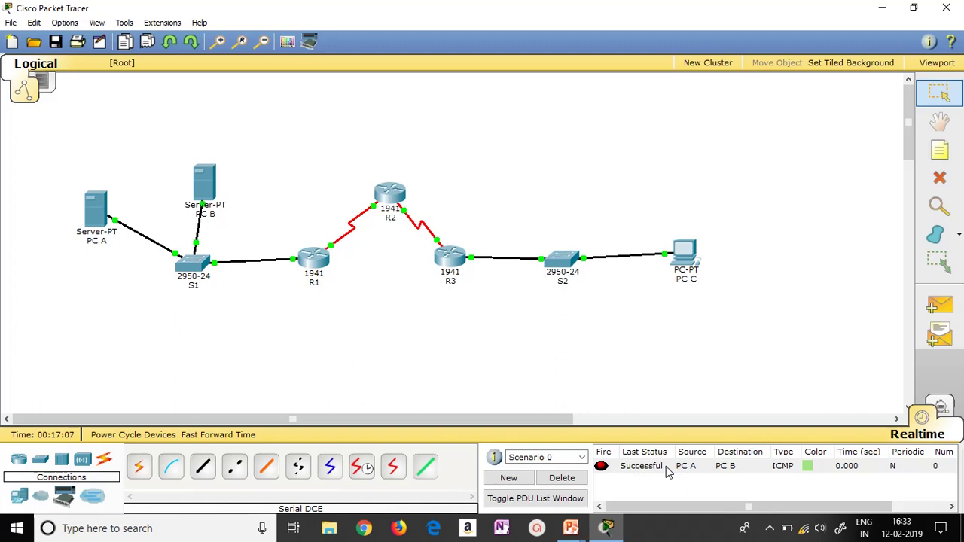
left_click(939, 305)
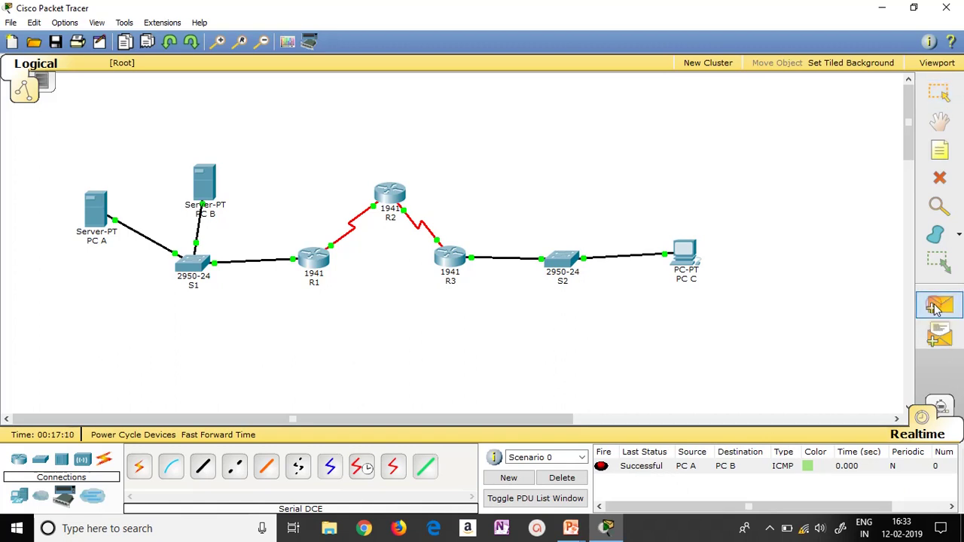
left_click(88, 205)
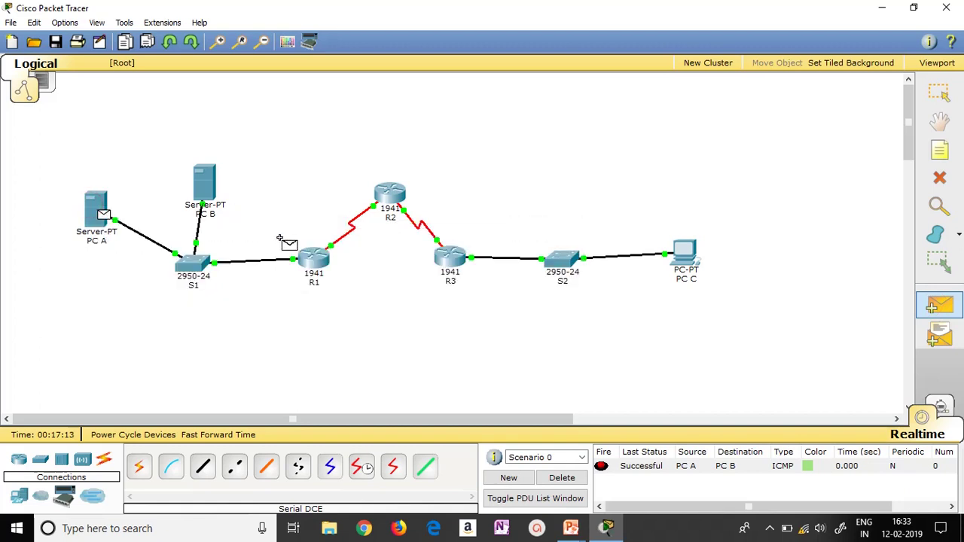
left_click(321, 258)
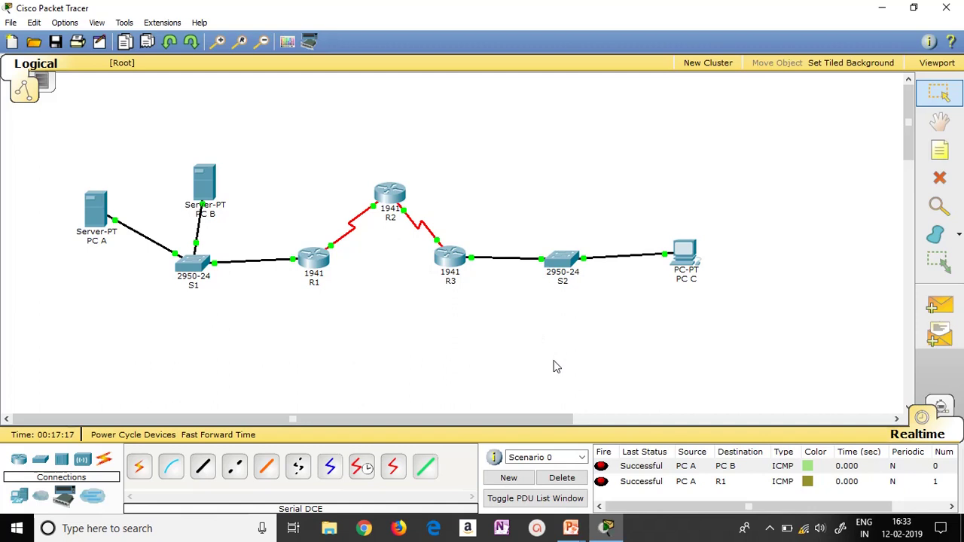
Send a simple PDU from PC C to router R3, and delete the scenario's PDU list.
left_click(933, 307)
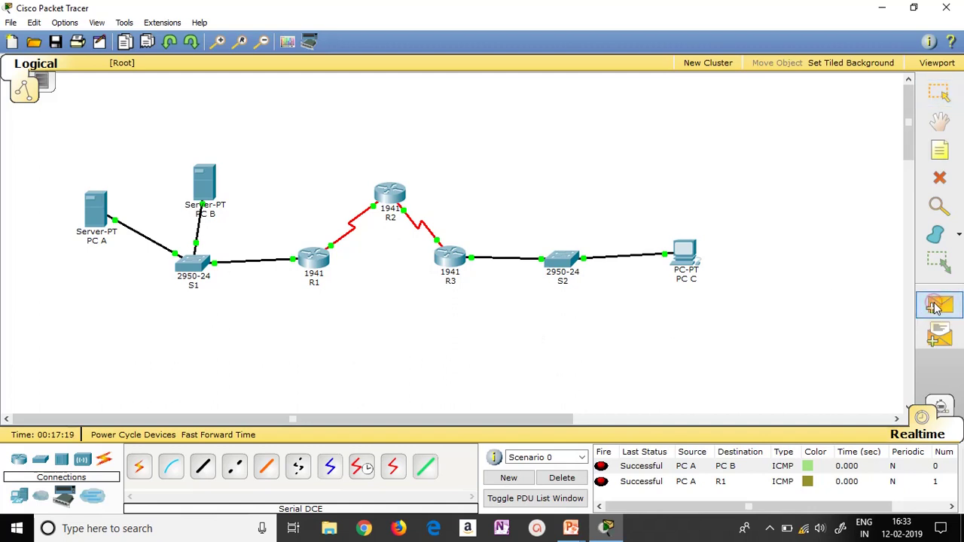
left_click(682, 255)
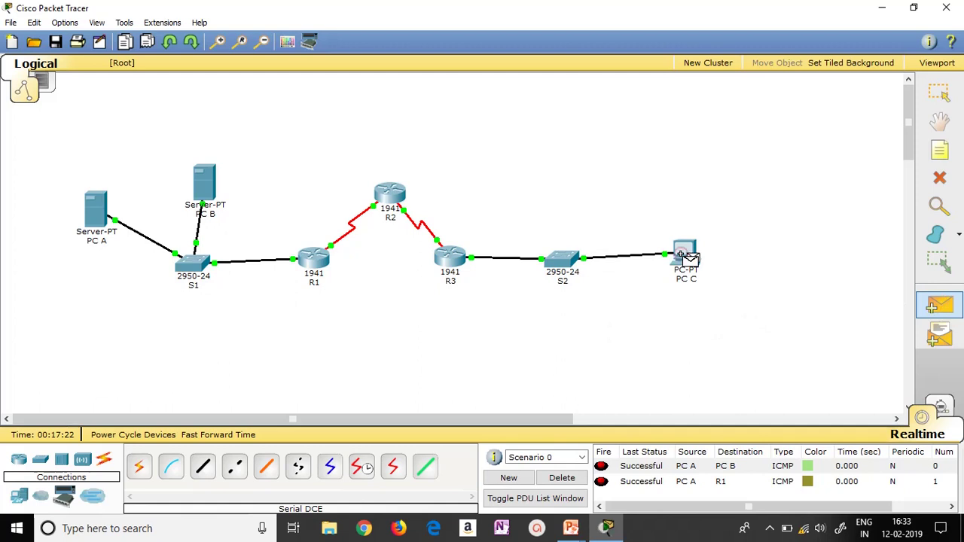
left_click(448, 259)
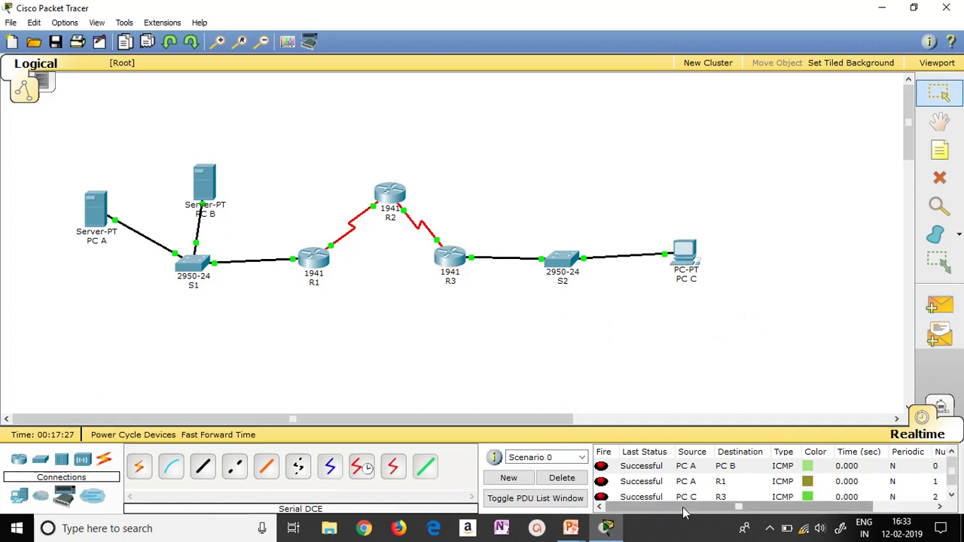
left_click(563, 479)
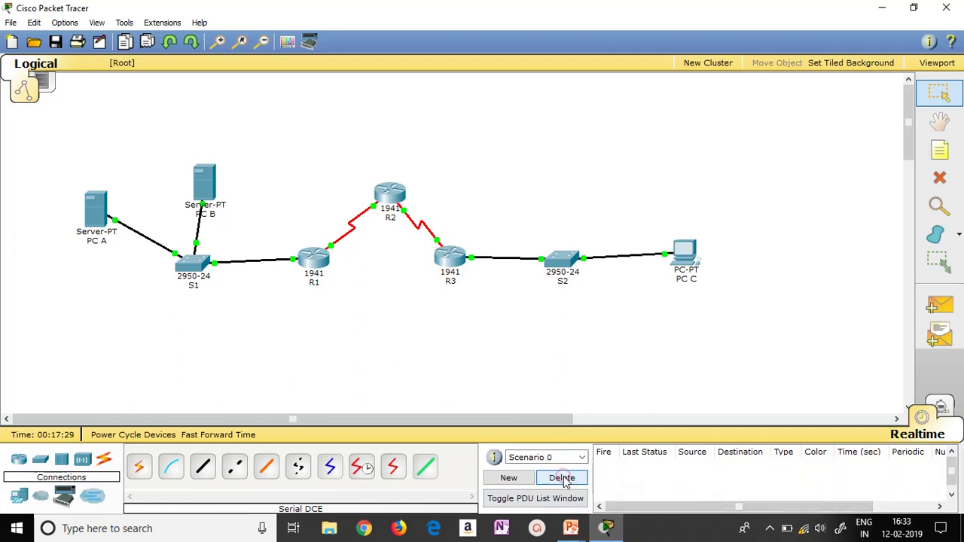
Send a simple PDU from PC A to PC C across the routers, and delete it from the scenario.
left_click(938, 309)
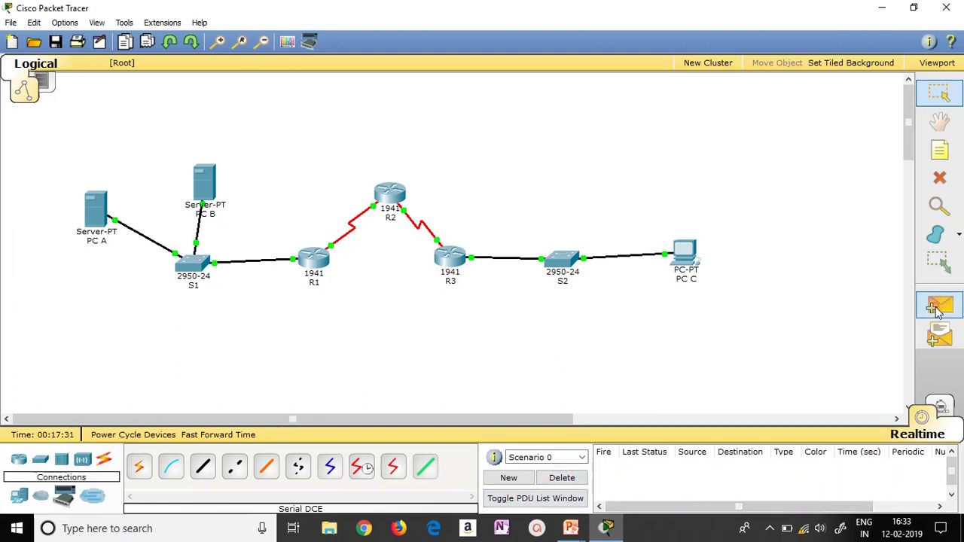
left_click(91, 218)
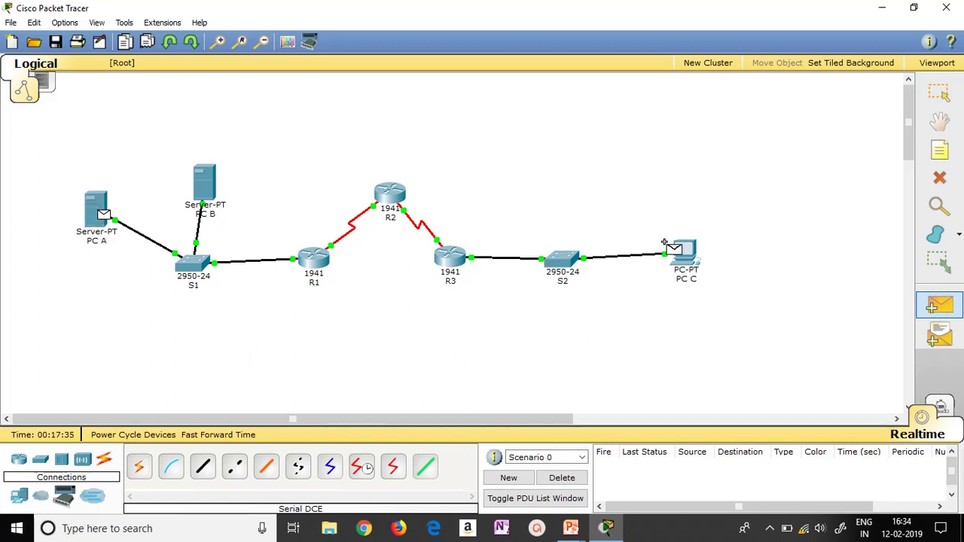
left_click(670, 250)
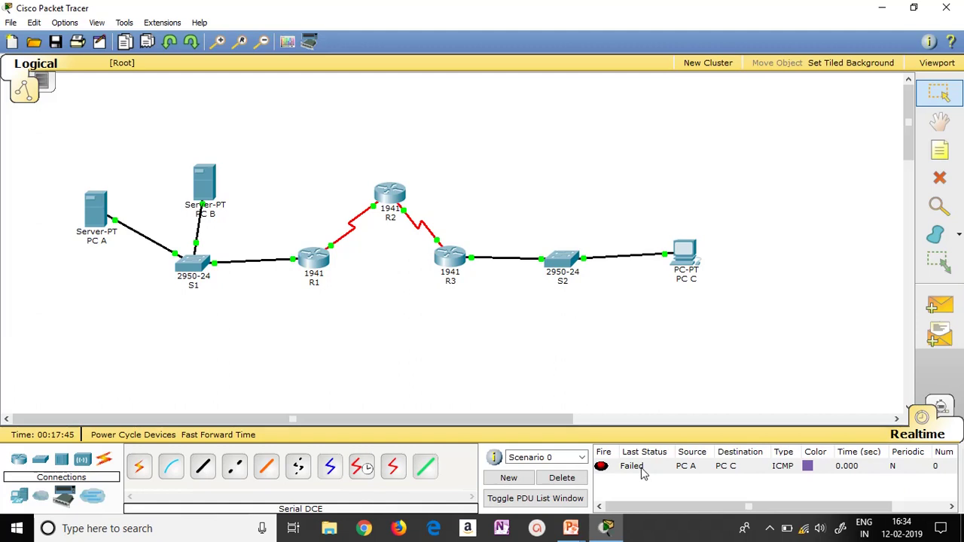
left_click(565, 480)
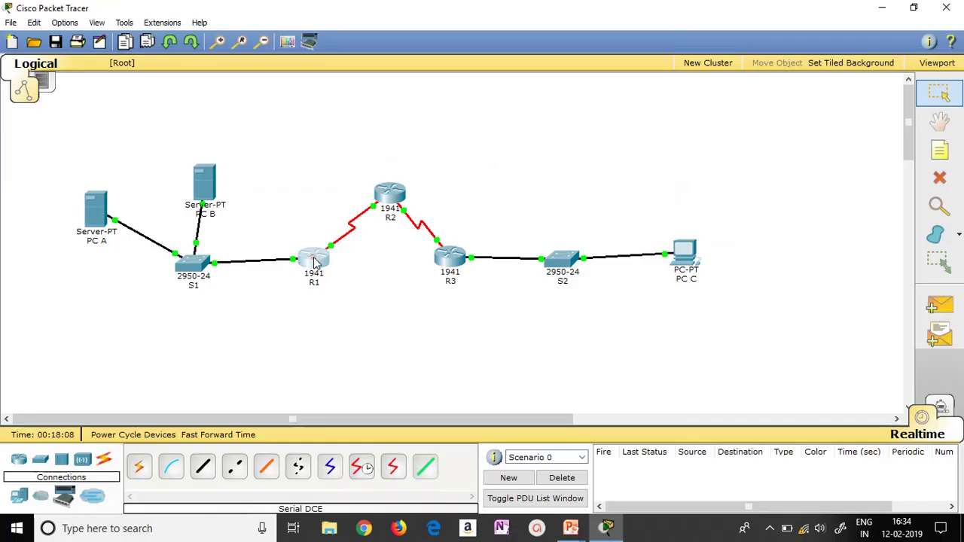
Enter network 192.168.3.0 with mask 255.255.255.0 as a static route on R1, following the routing table slide.
left_click(314, 260)
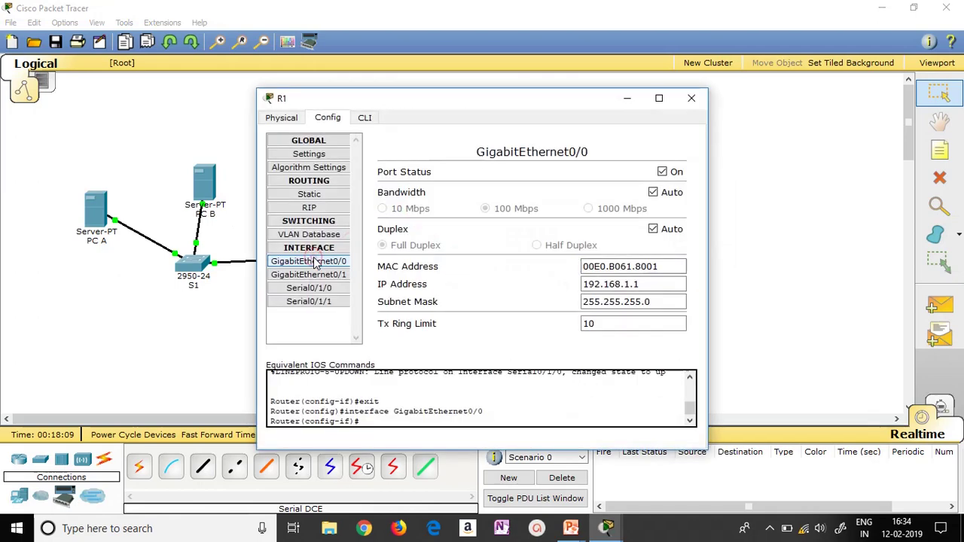
left_click(335, 195)
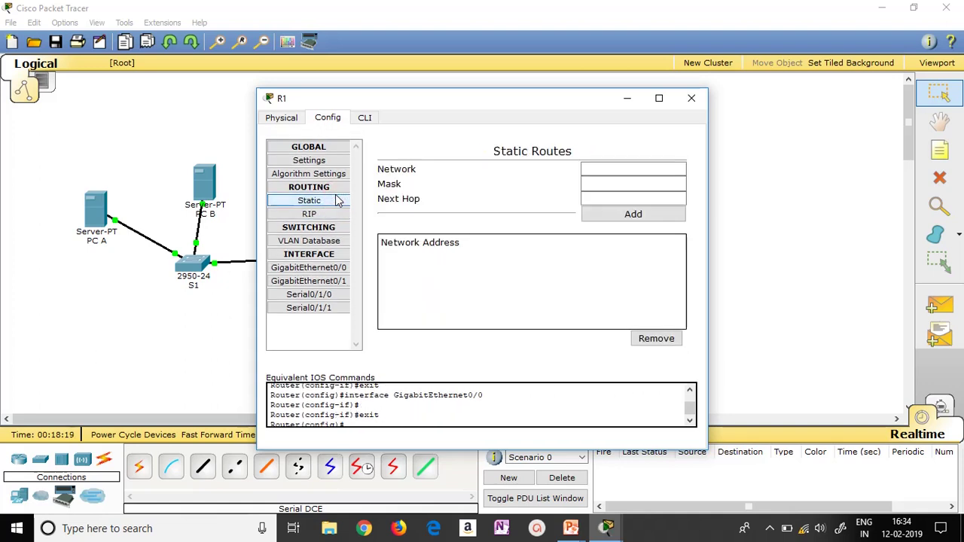
left_click_drag(424, 98, 639, 40)
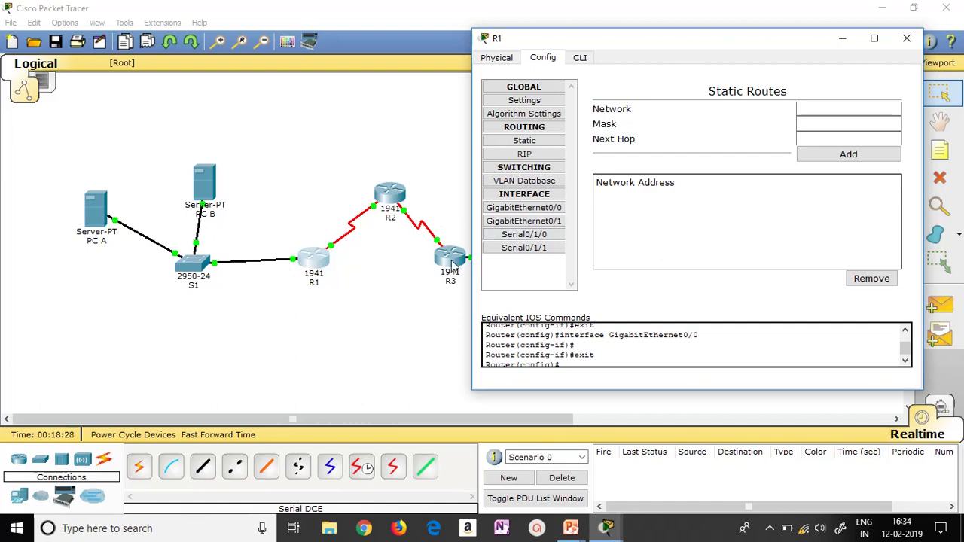
left_click(804, 107)
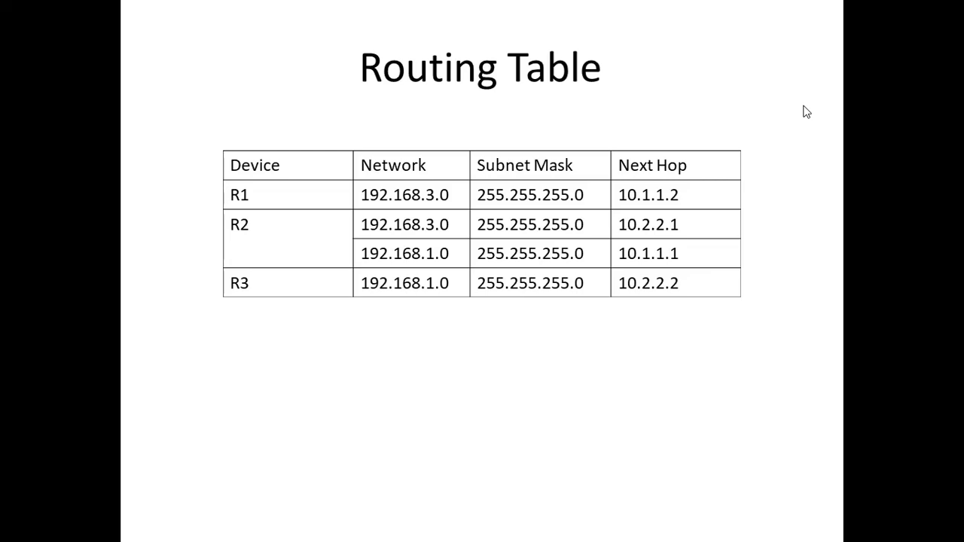
key("alt+Tab")
type("192.")
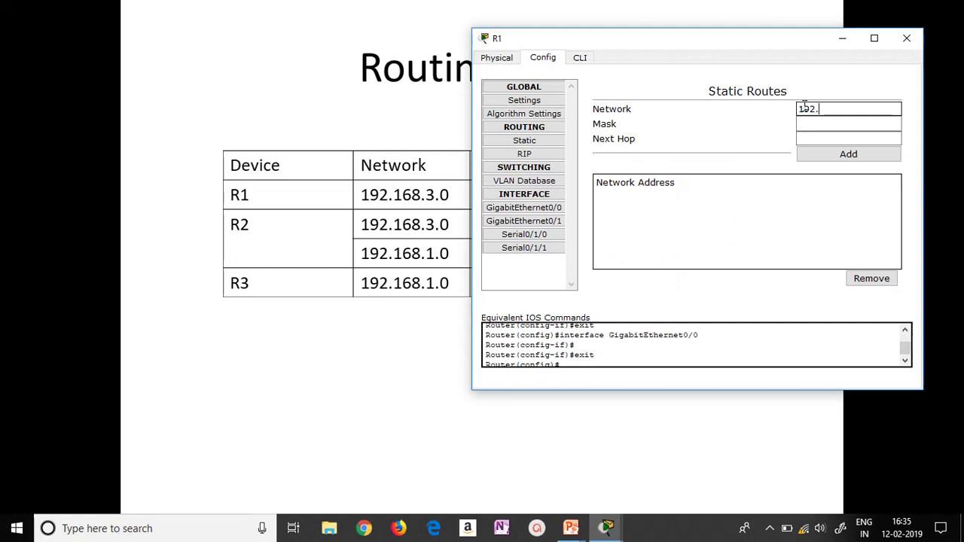
type("168.3")
key("BackSpace")
type("3.0")
key("Tab")
left_click_drag(757, 41, 611, 250)
type("255.255.255.0")
key("Tab")
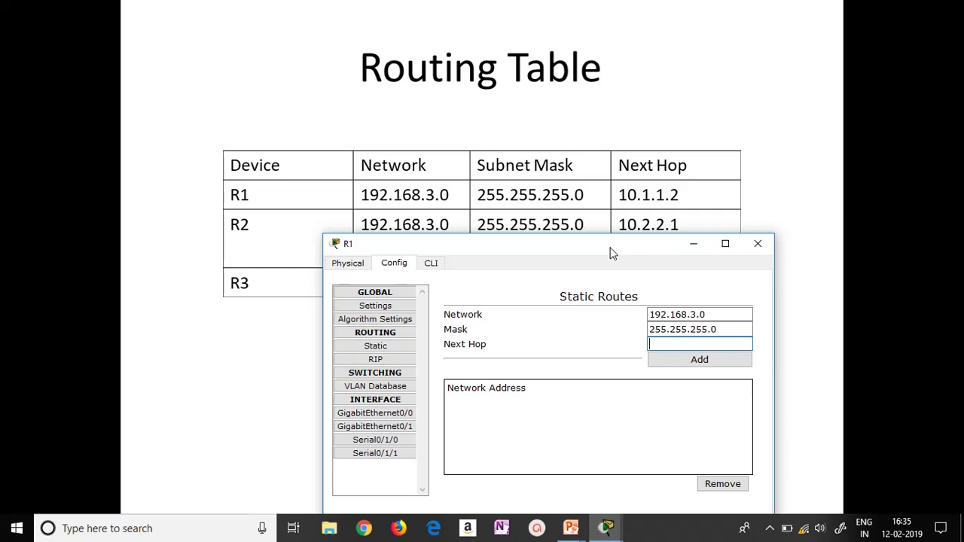
Check R2's interface addresses, set the next hop to 10.1.1.2, add the static route to R1 and close its window.
key("alt+Tab")
left_click(952, 122)
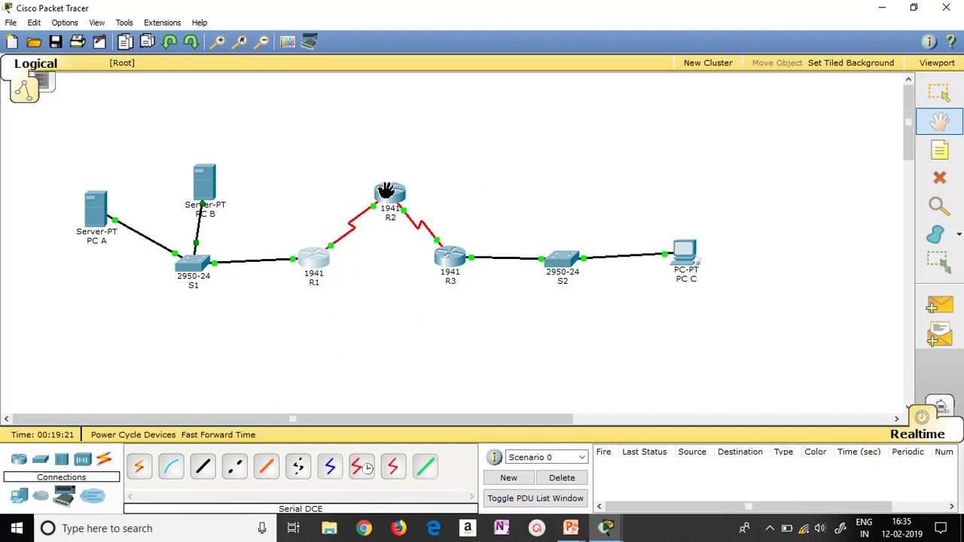
mouse_move(372, 218)
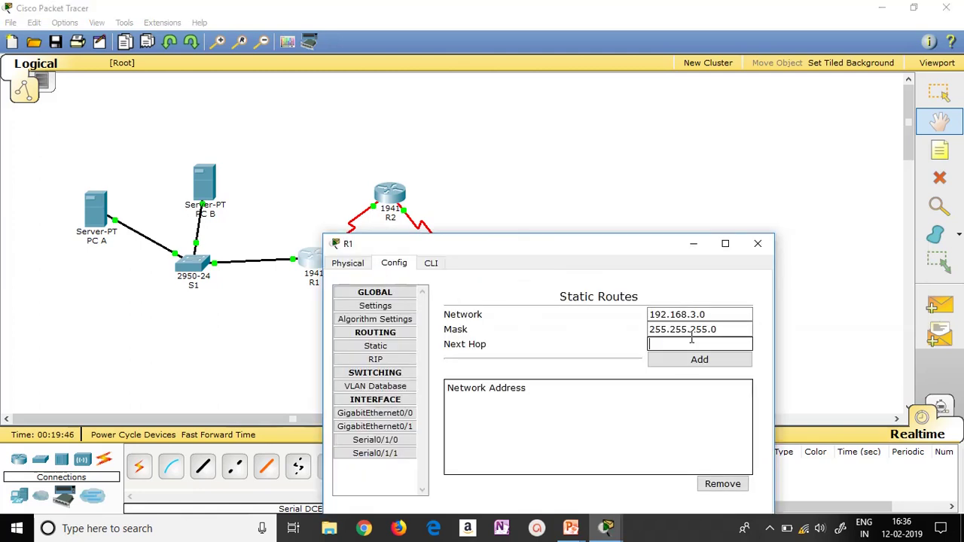
type("10.1.1.2")
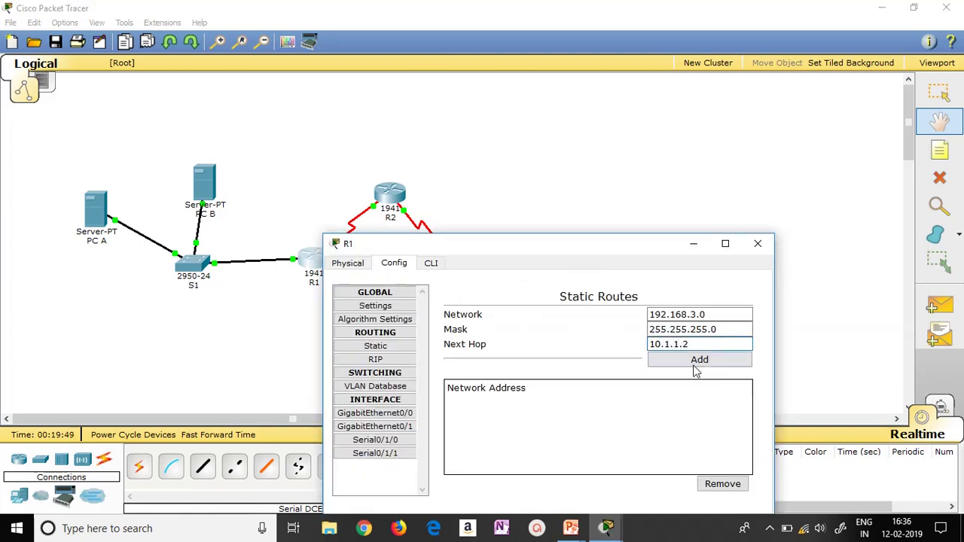
left_click(698, 362)
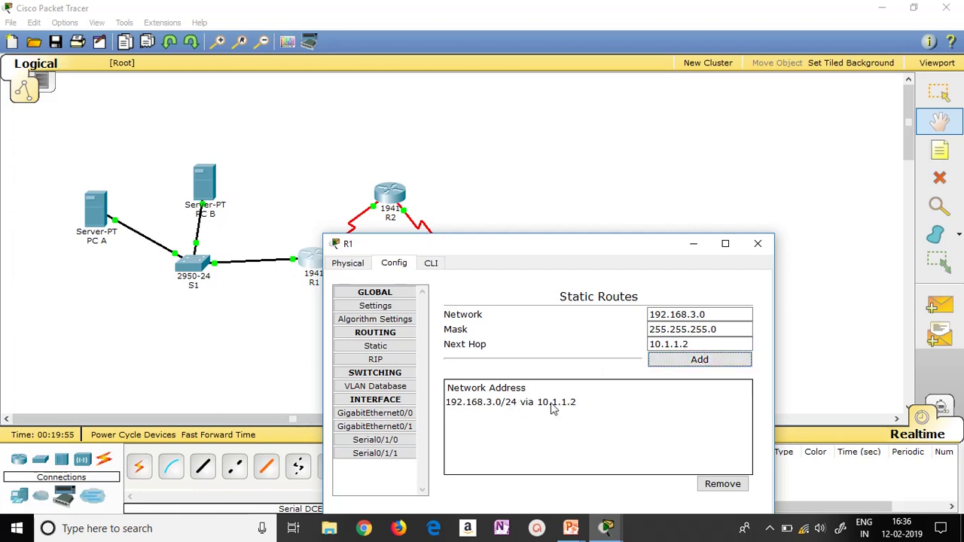
left_click(758, 244)
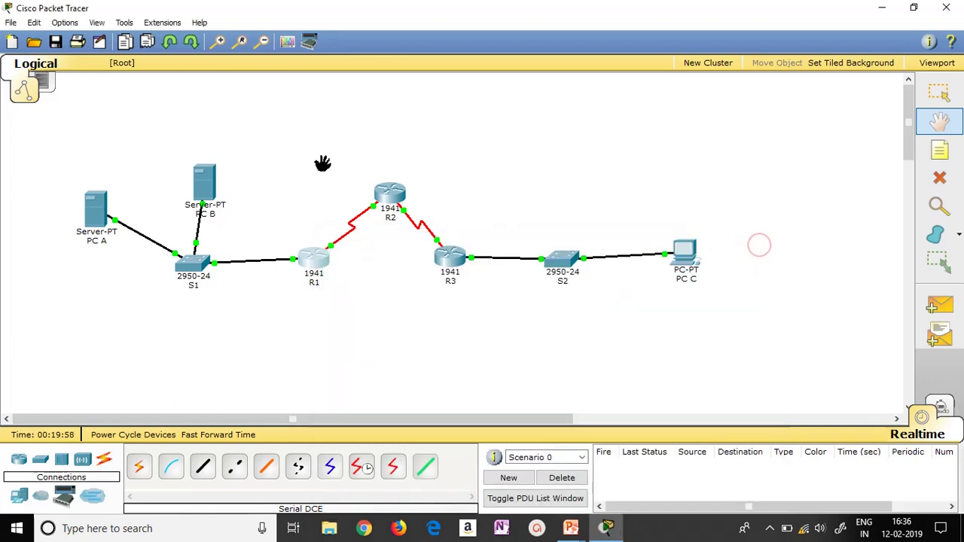
Open R2's static routes and check the interface addresses of routers R3, R1 and R2 in the topology.
left_click(947, 91)
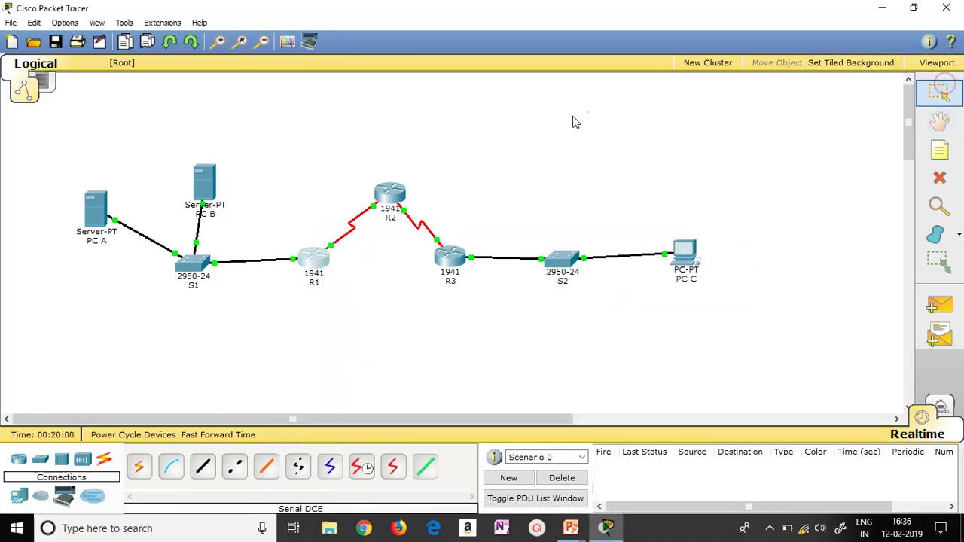
left_click(388, 199)
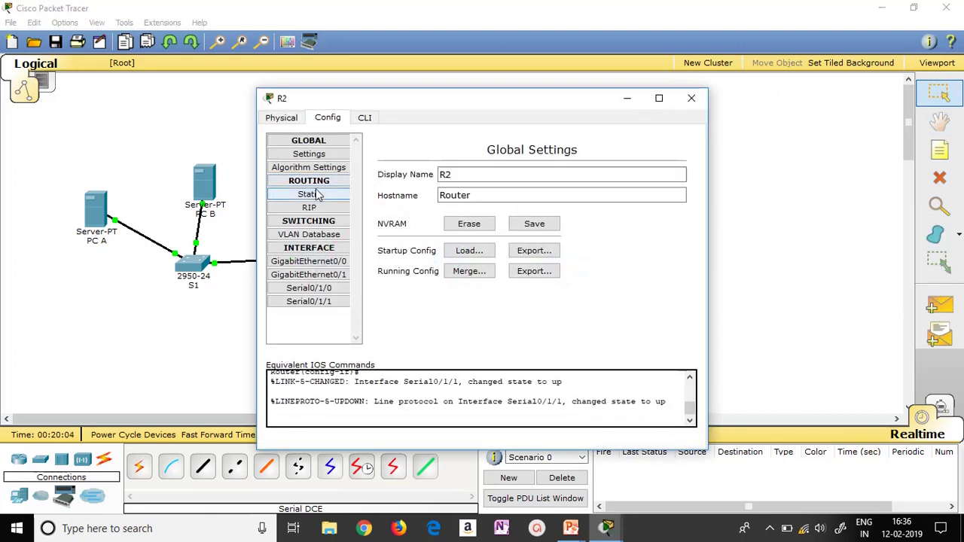
left_click(309, 195)
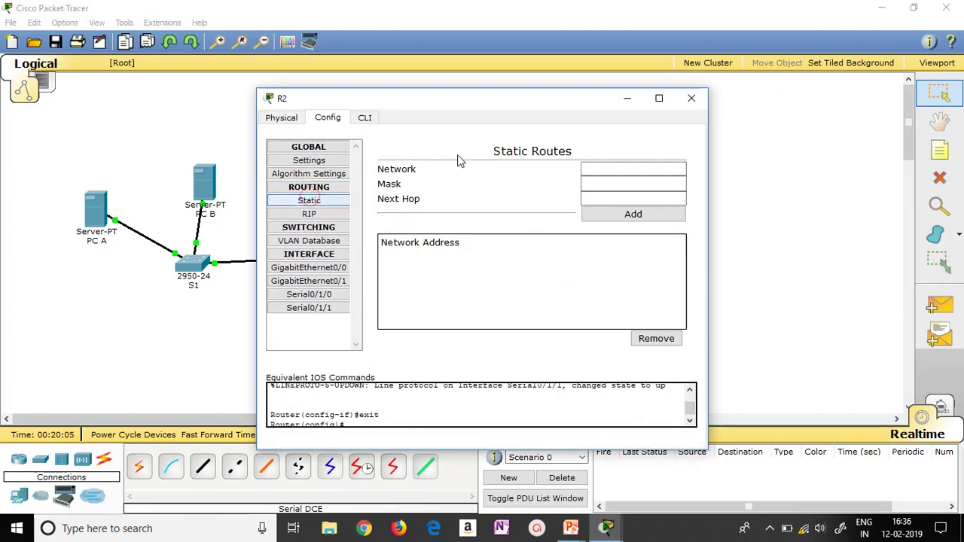
left_click(648, 167)
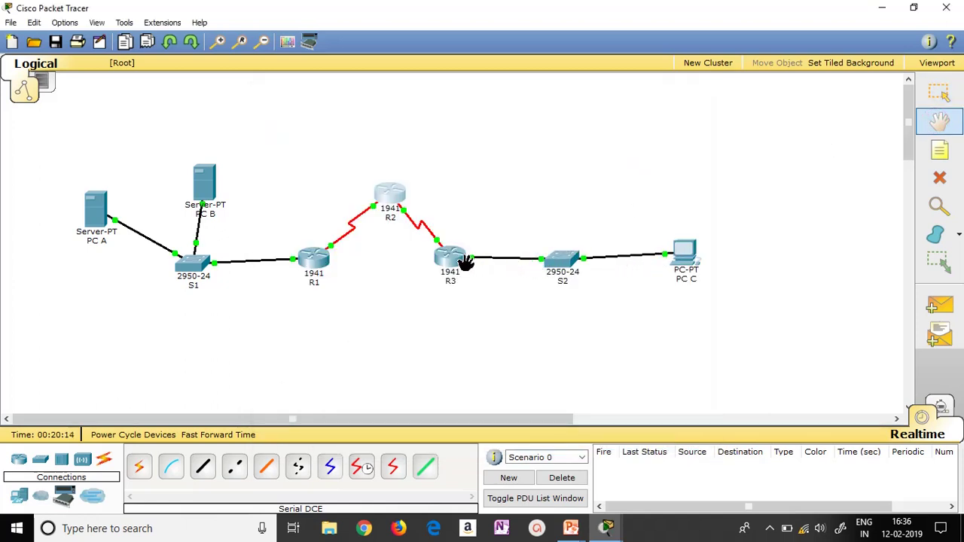
mouse_move(457, 262)
mouse_move(314, 263)
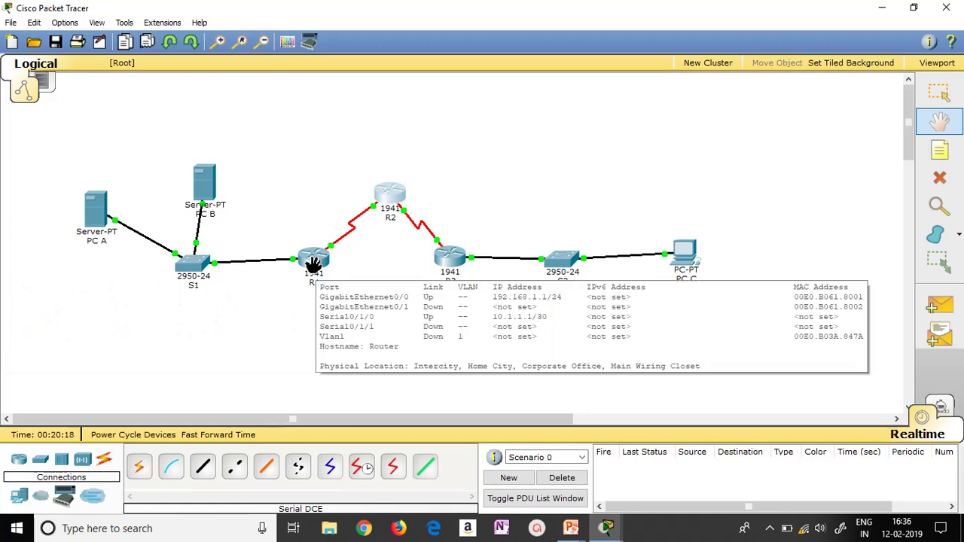
mouse_move(397, 213)
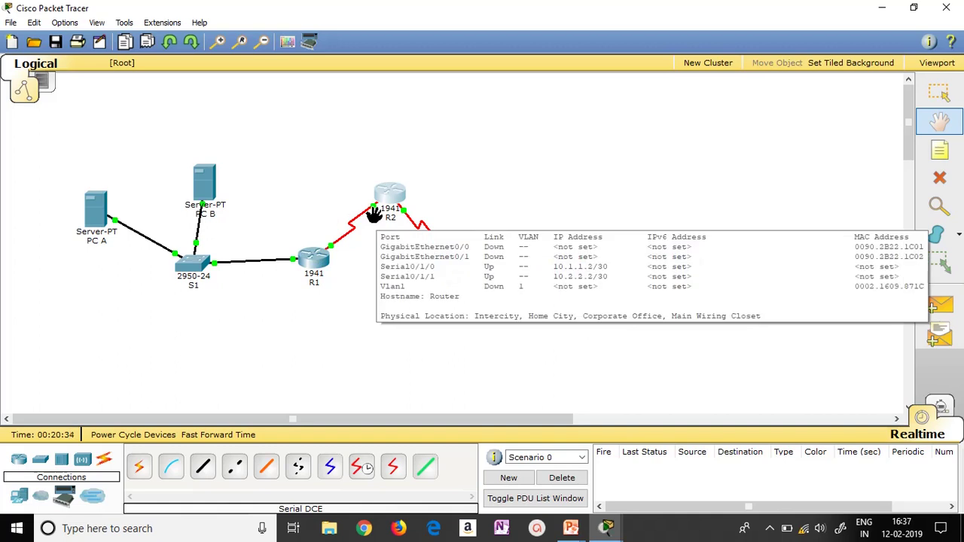
left_click(939, 92)
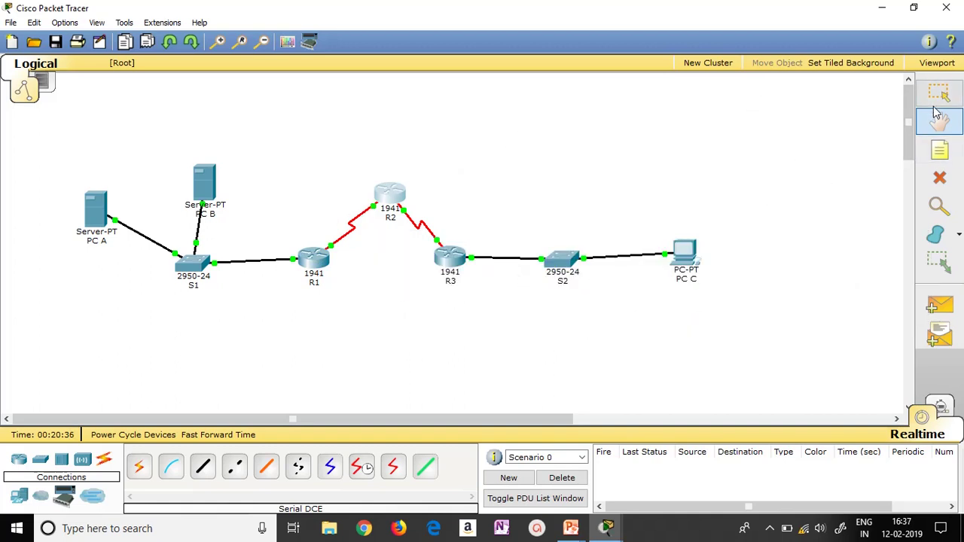
left_click(389, 194)
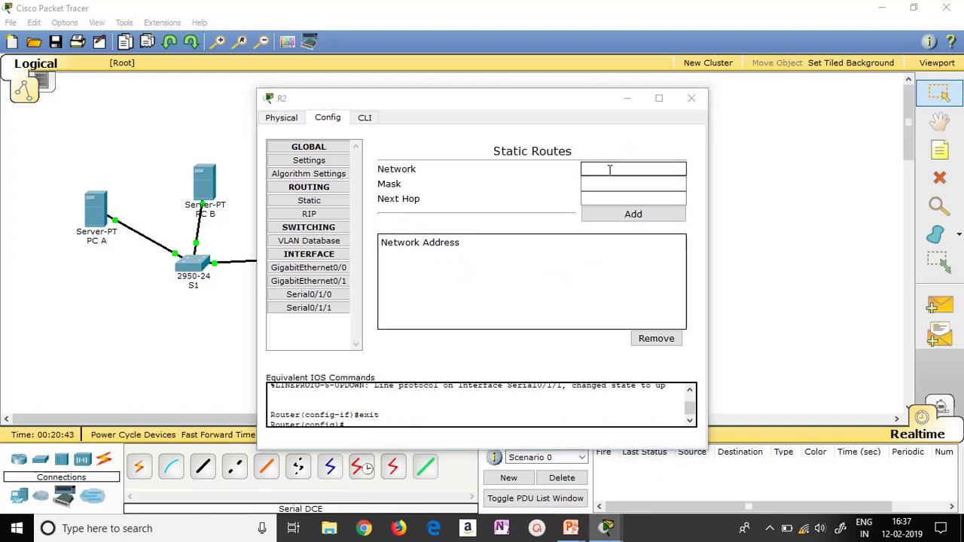
Consult the routing table slide and enter network 192.168.3.0 with mask 255.255.255.0 for a static route on R2.
key("alt+Tab")
key("alt+Tab")
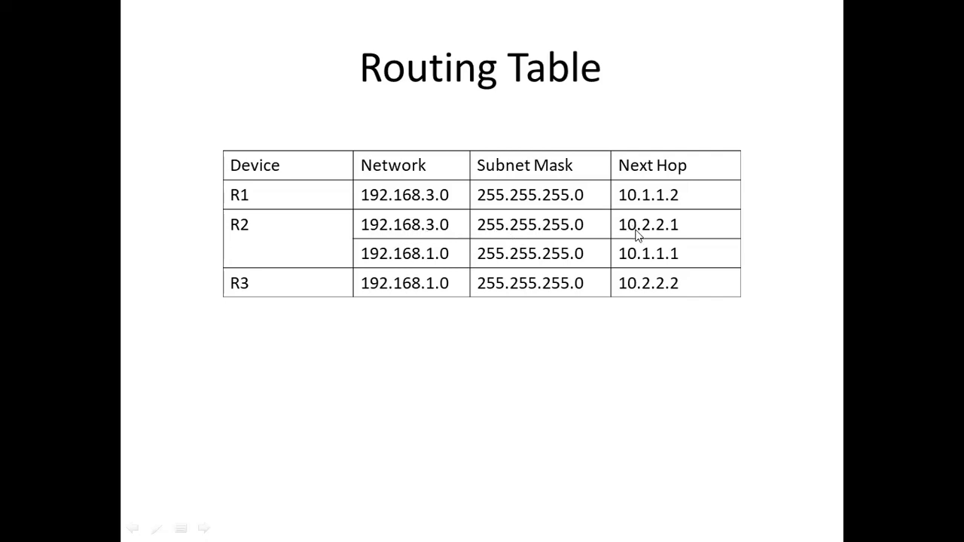
key("alt+Tab")
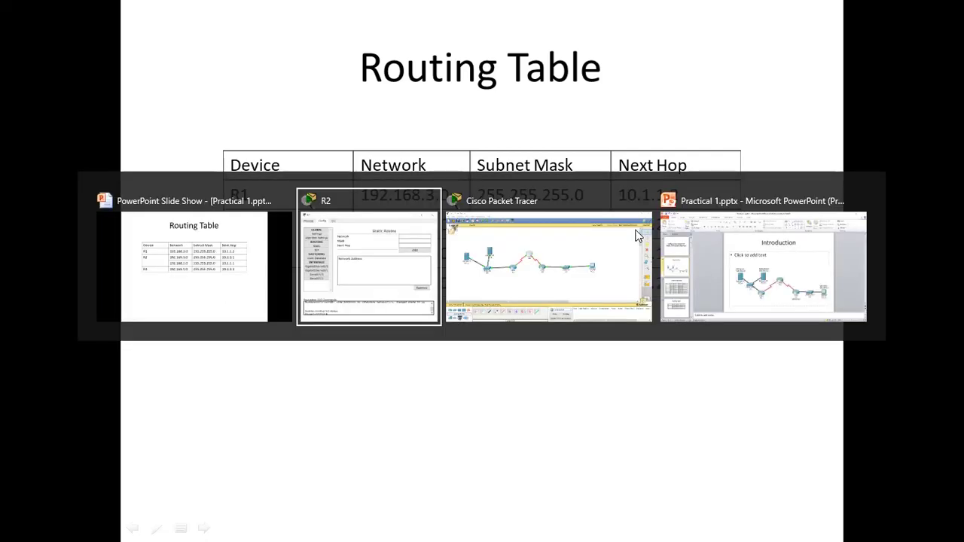
type("2.168.")
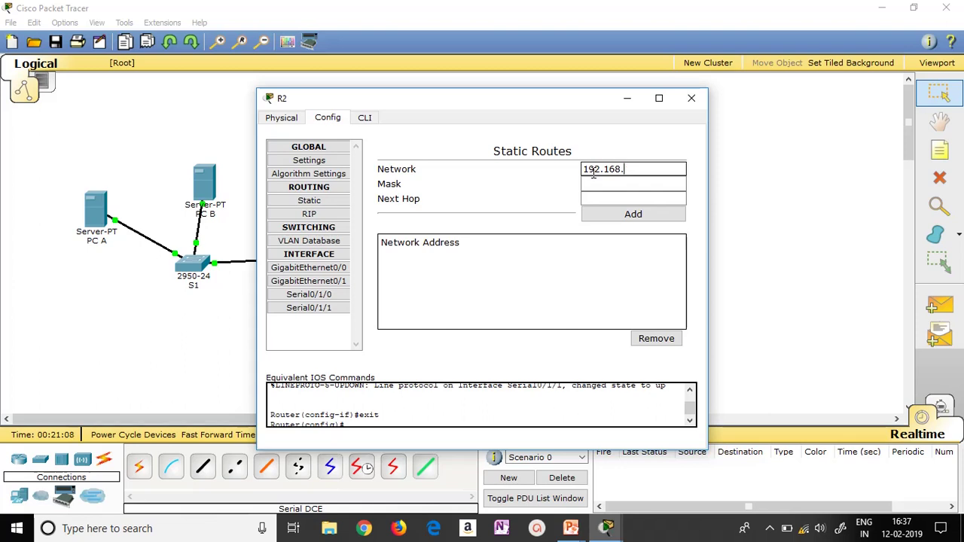
type("3.0")
key("Tab")
type("255.255.255.")
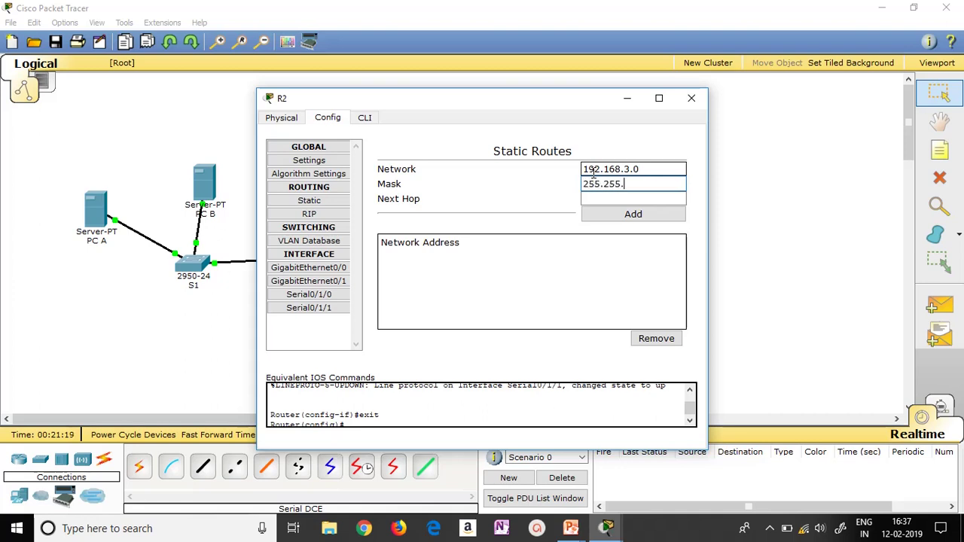
type("0")
key("Tab")
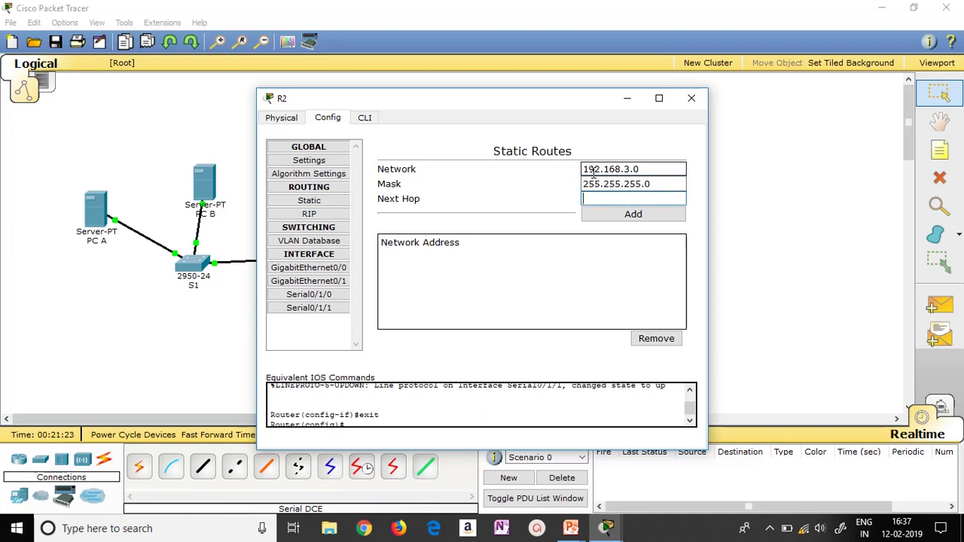